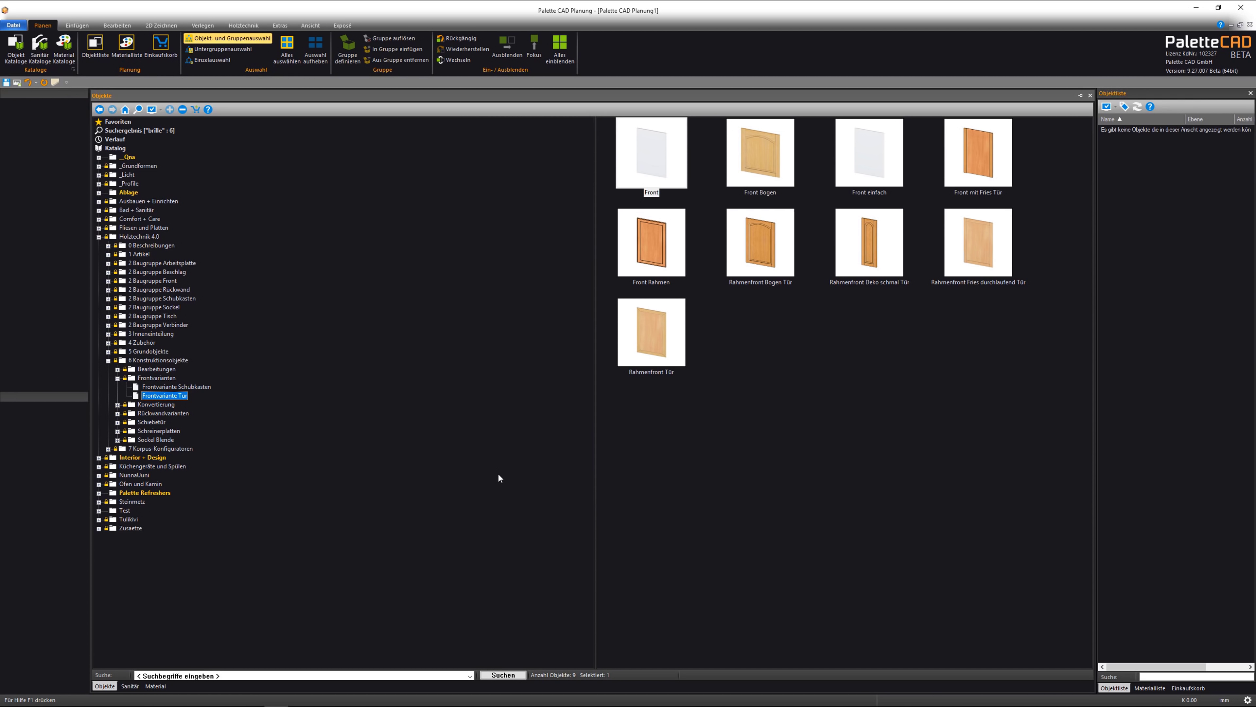
# Insert the catalog Front at its default 600 × 19 × 1000 mm size on the floor line.
pyautogui.doubleClick(668, 151)
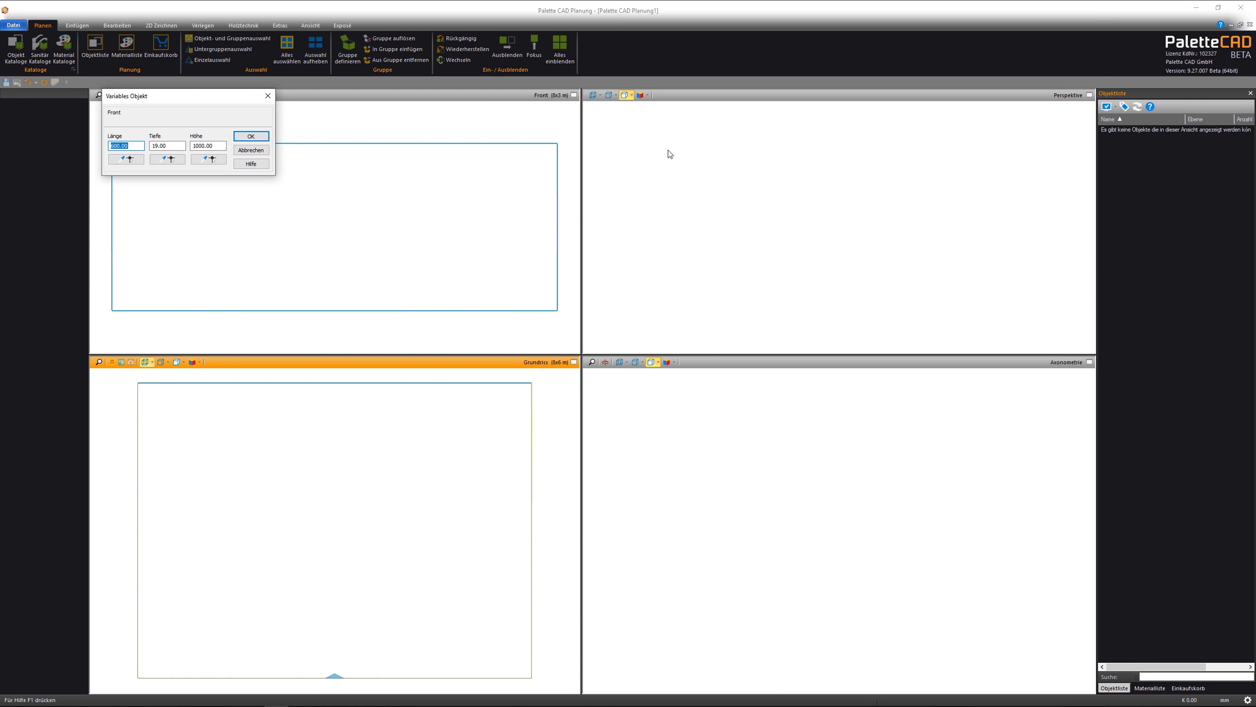
pyautogui.moveTo(208, 95); pyautogui.dragTo(372, 183)
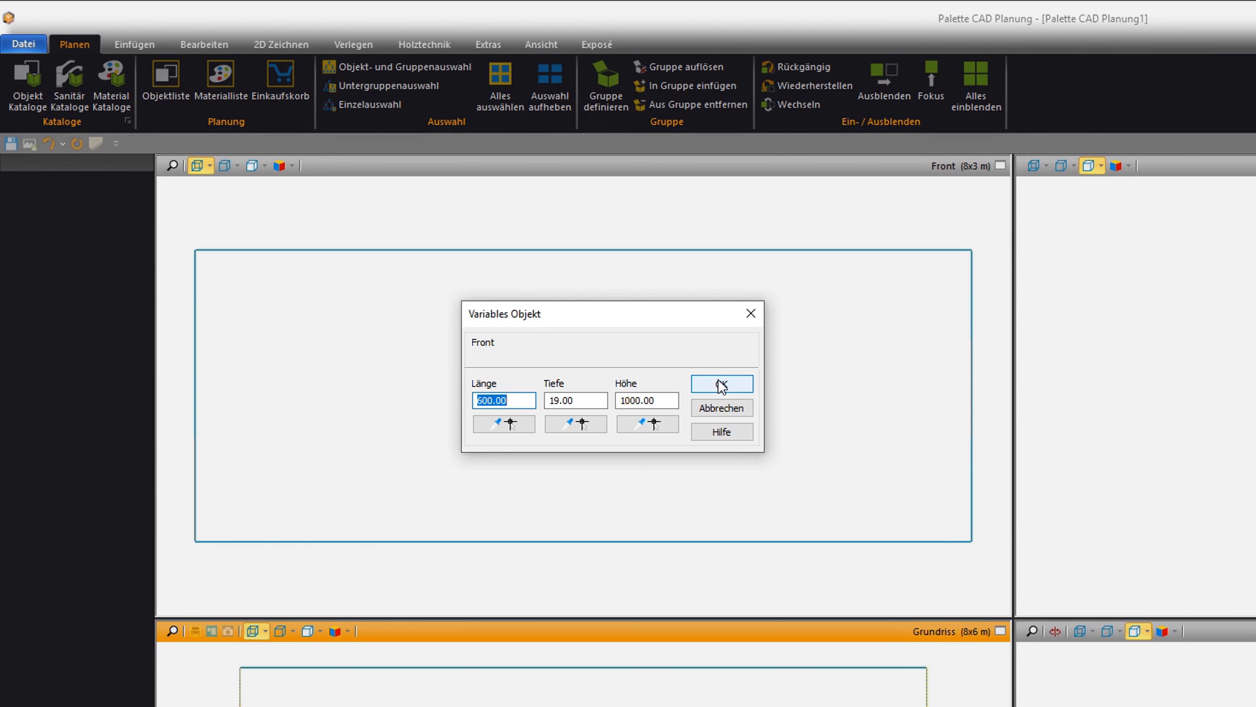
pyautogui.click(721, 384)
pyautogui.click(622, 332)
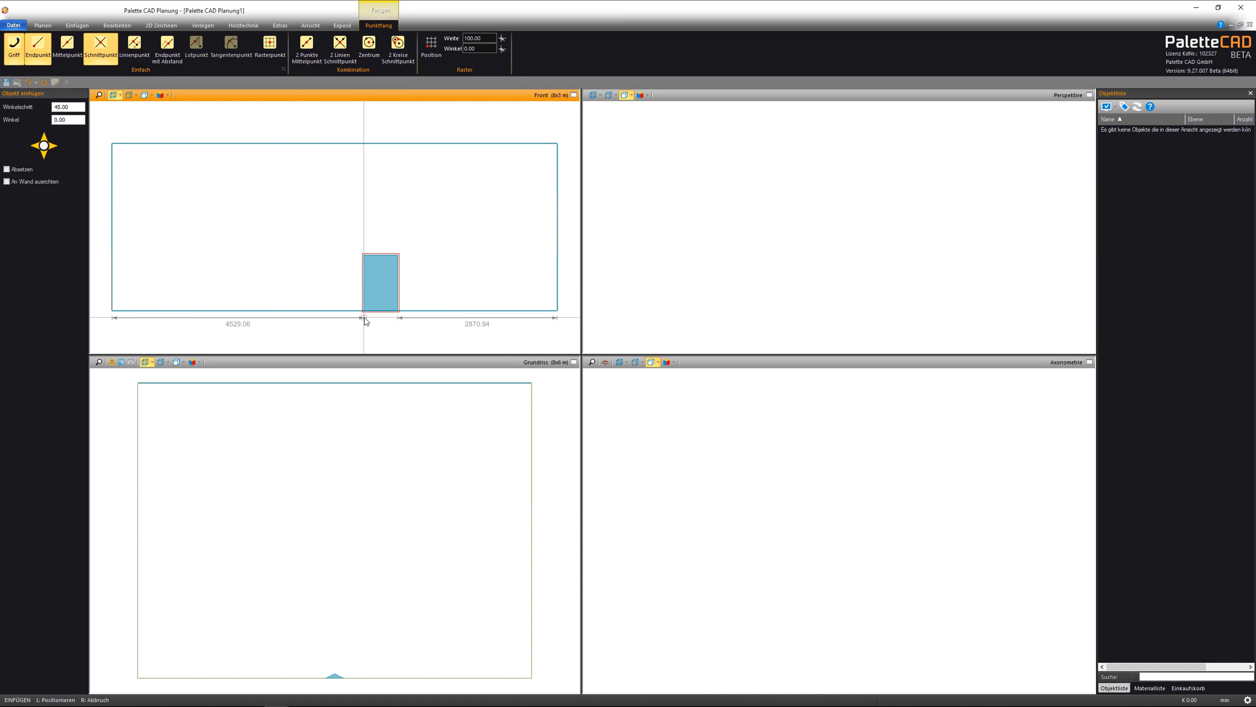
pyautogui.click(365, 321)
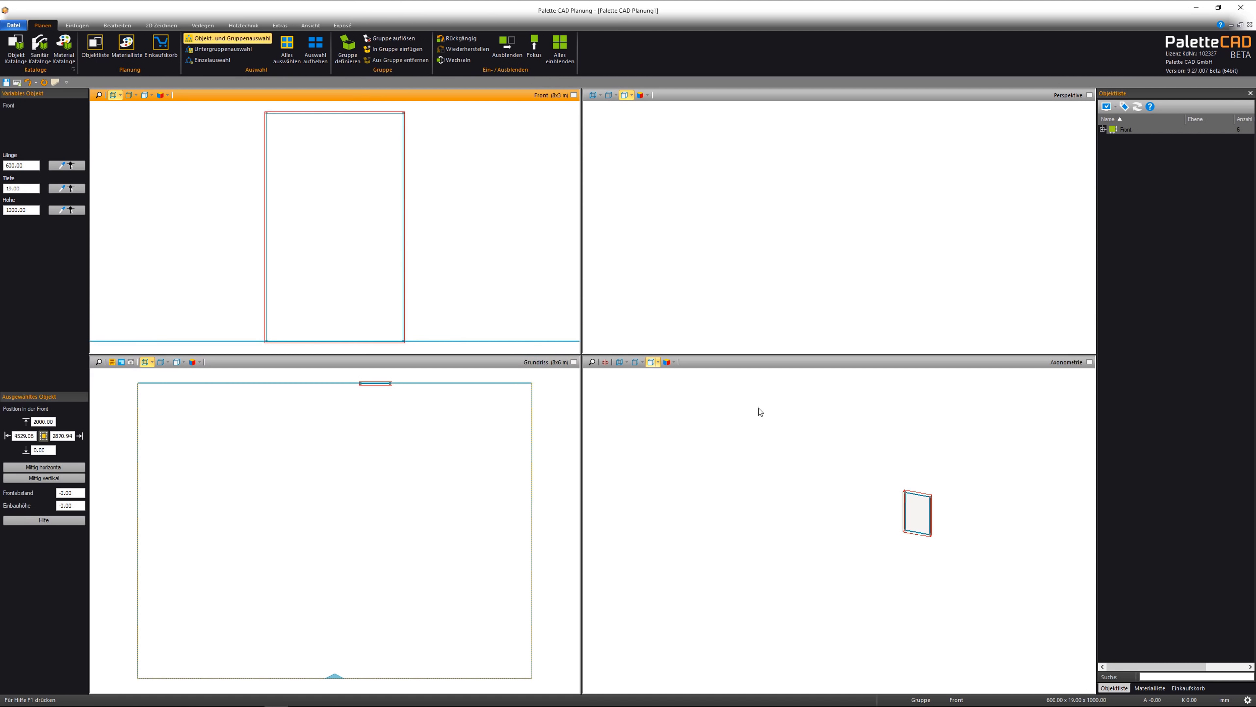
# Clear the selection, activate the plan view and select the placed Front panel.
pyautogui.click(825, 446)
pyautogui.click(461, 493)
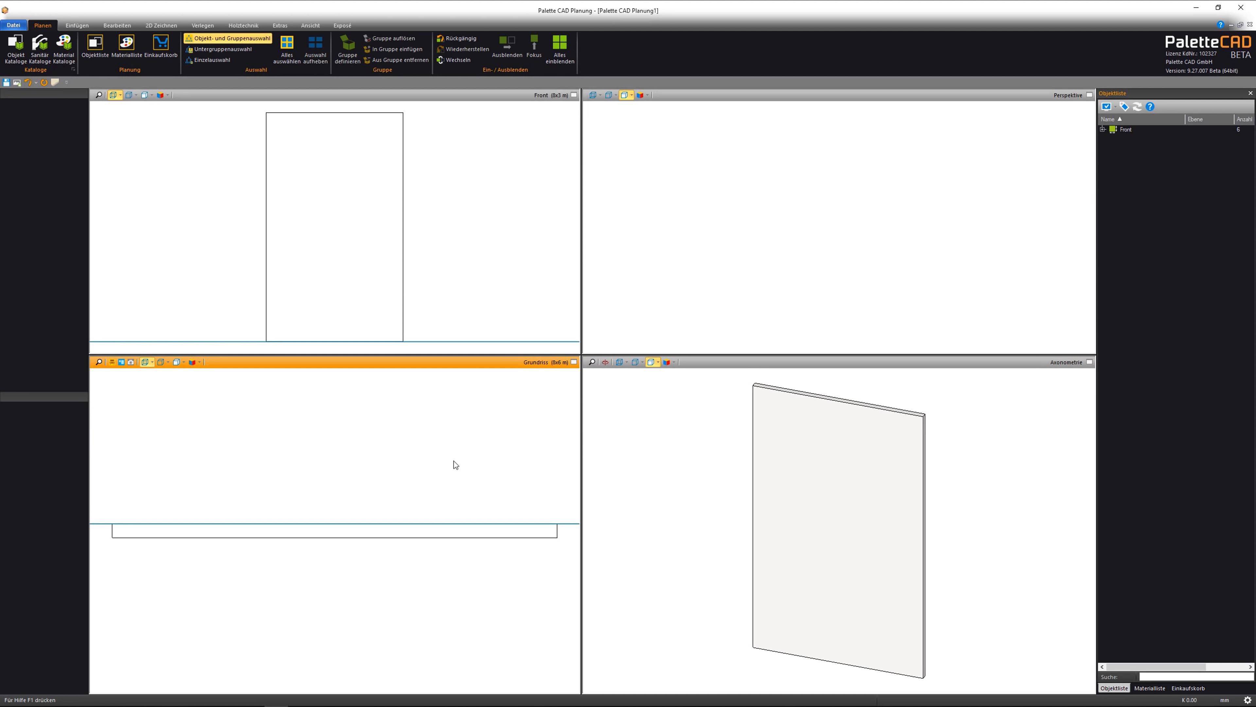
pyautogui.click(403, 248)
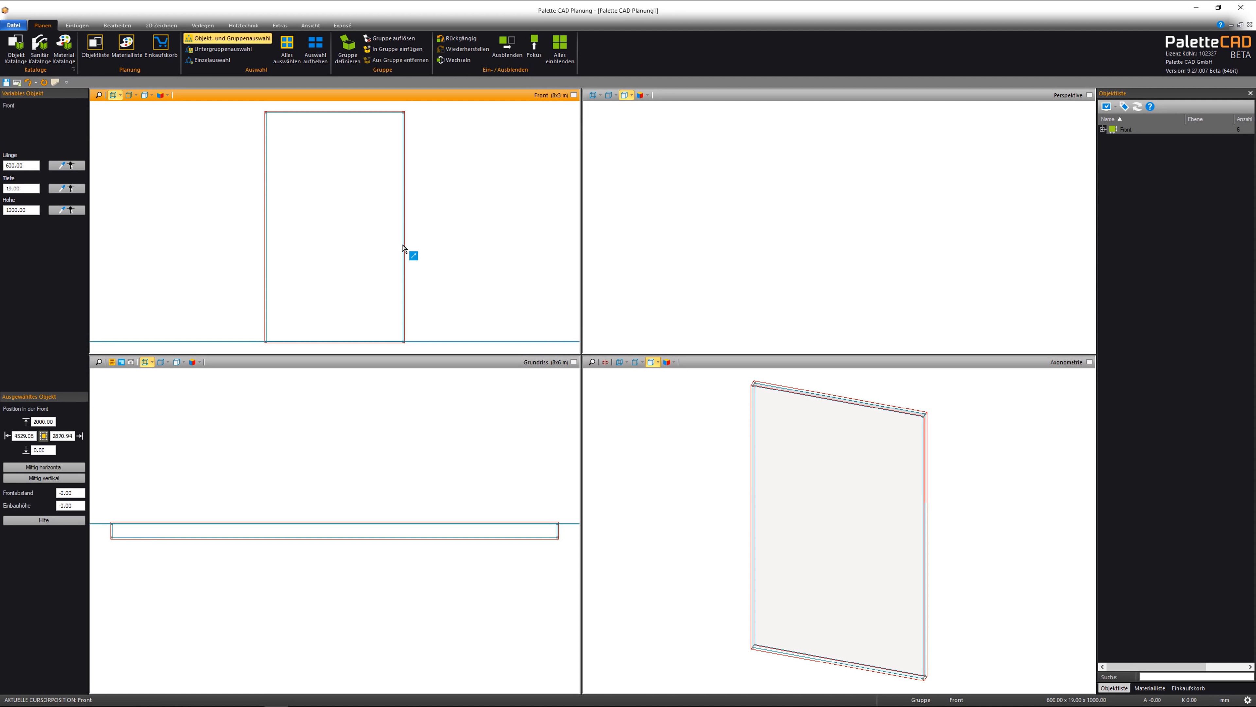
# Open the Front panel's Objektdaten and show its Extras catalog and family details.
pyautogui.rightClick(403, 249)
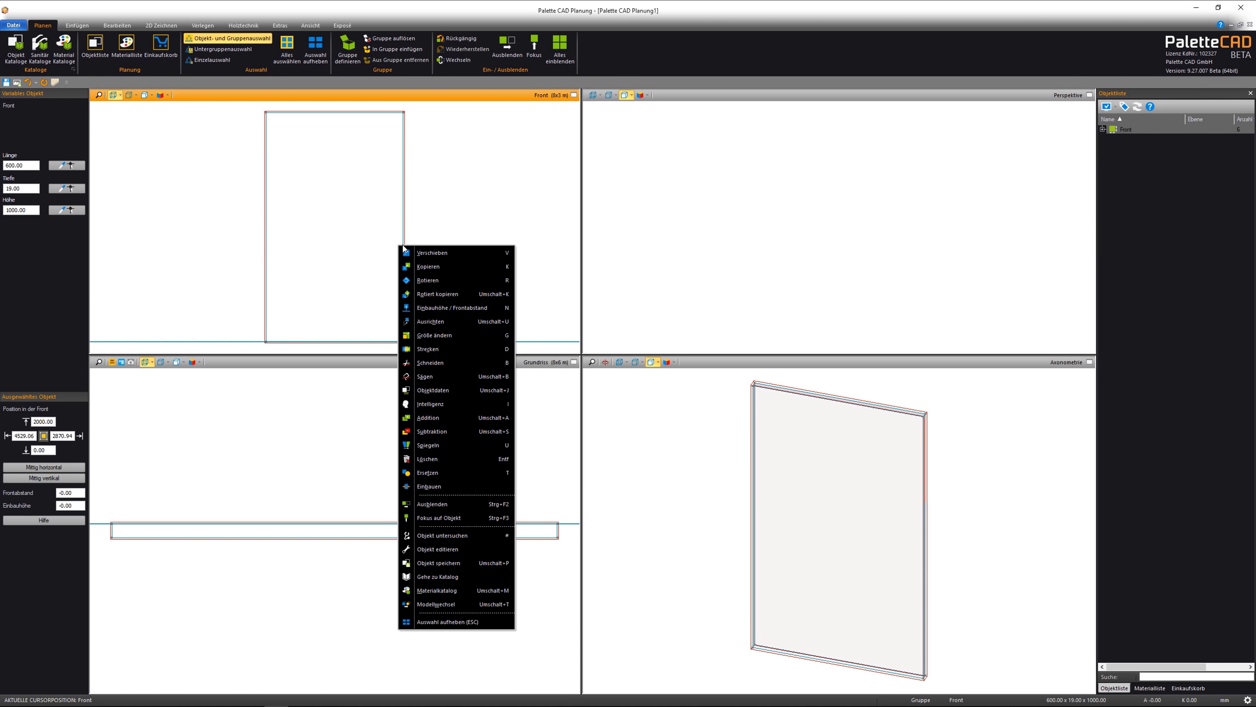
pyautogui.click(470, 389)
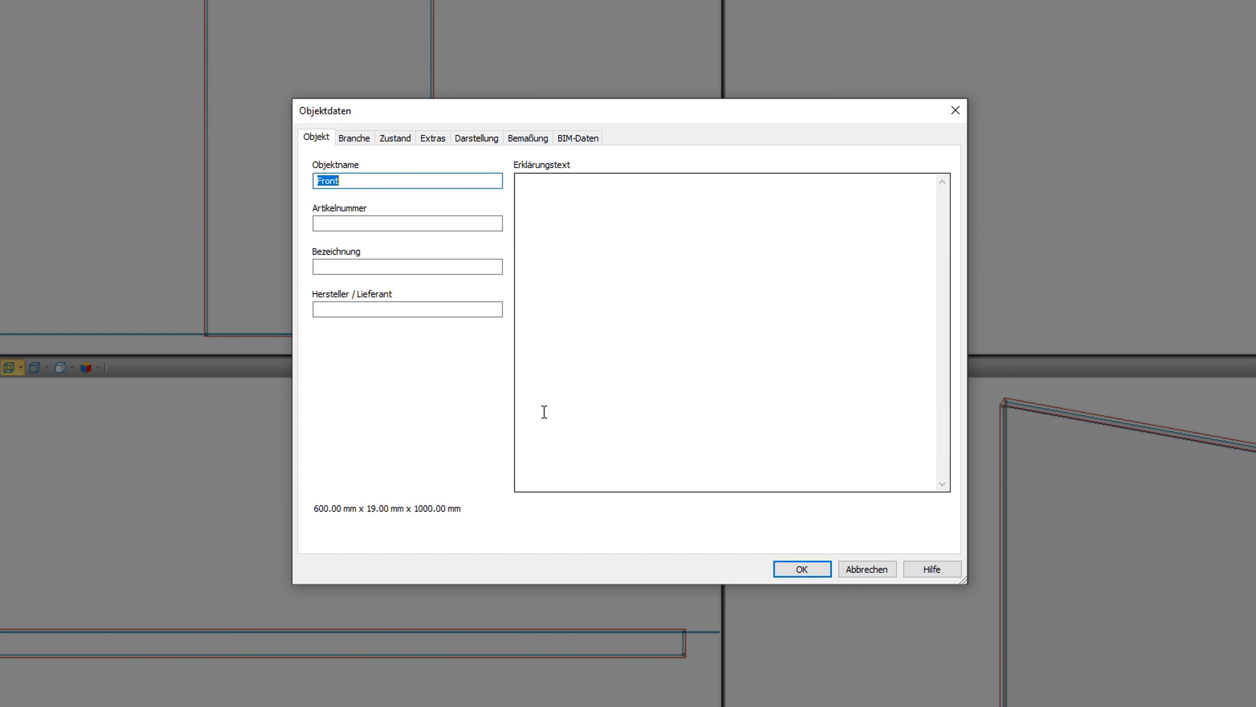
pyautogui.click(433, 139)
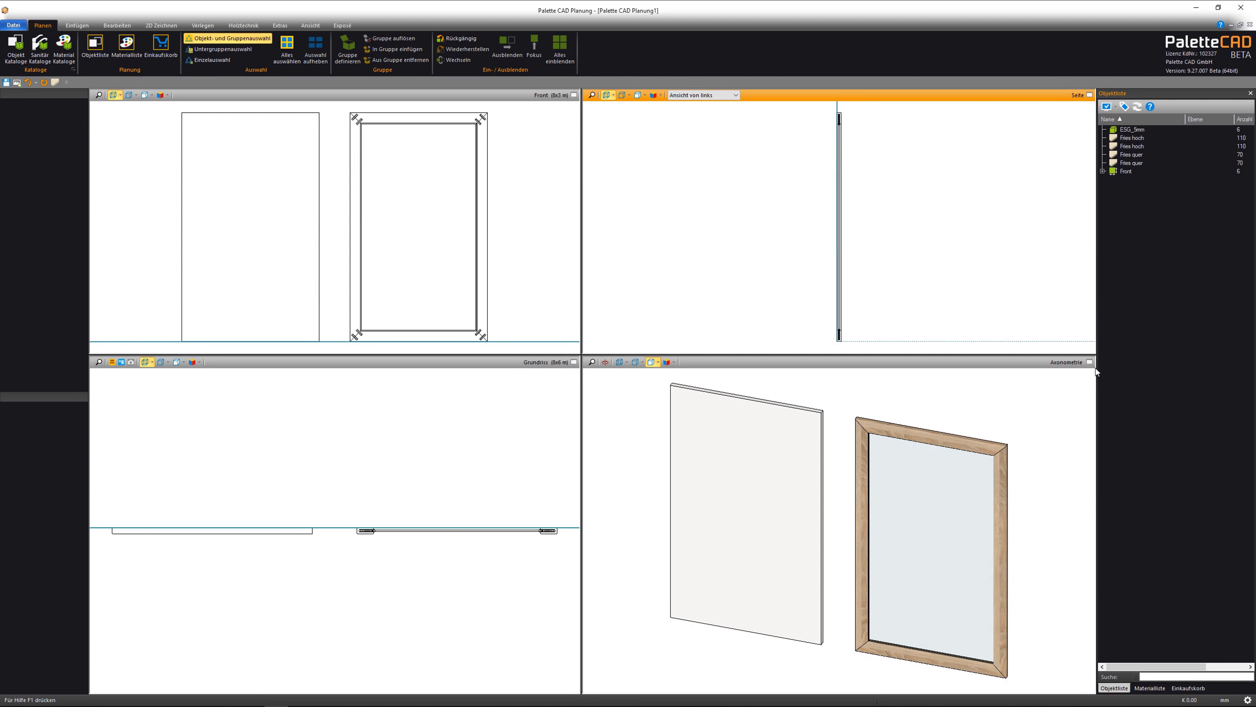
# Maximize the 3D view and inspect the right stile and top rail of the frame.
pyautogui.click(1089, 362)
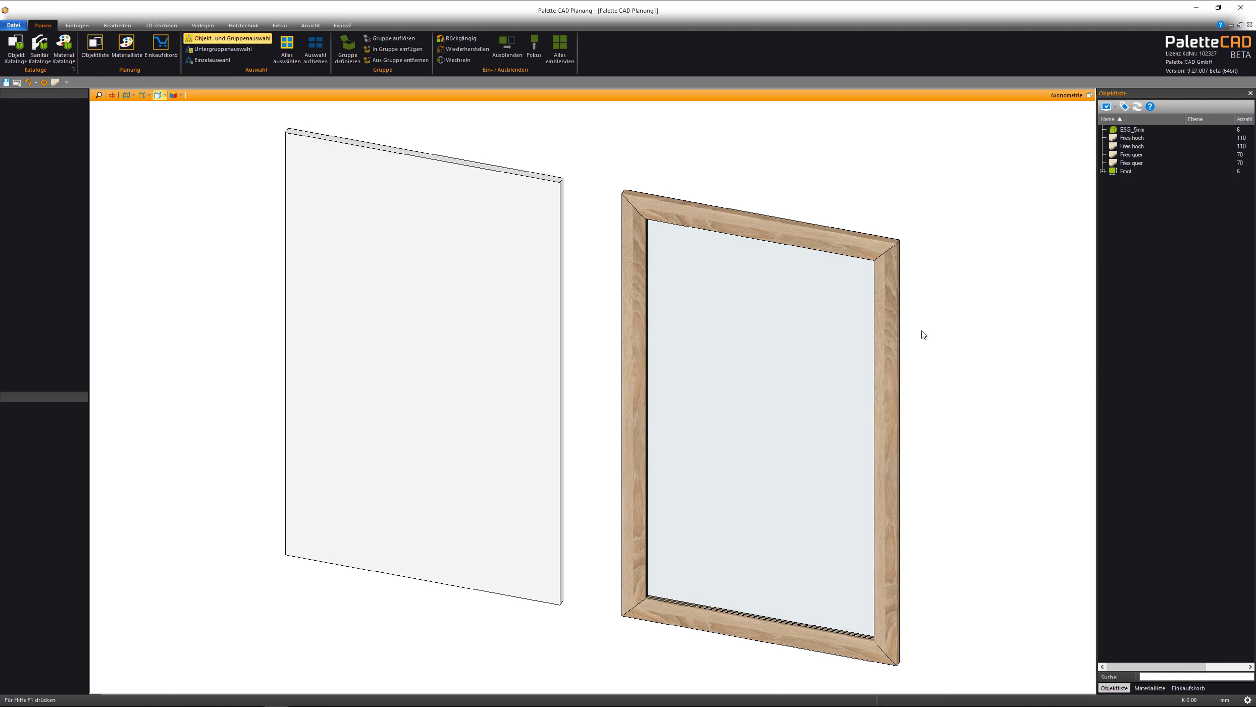
pyautogui.click(896, 334)
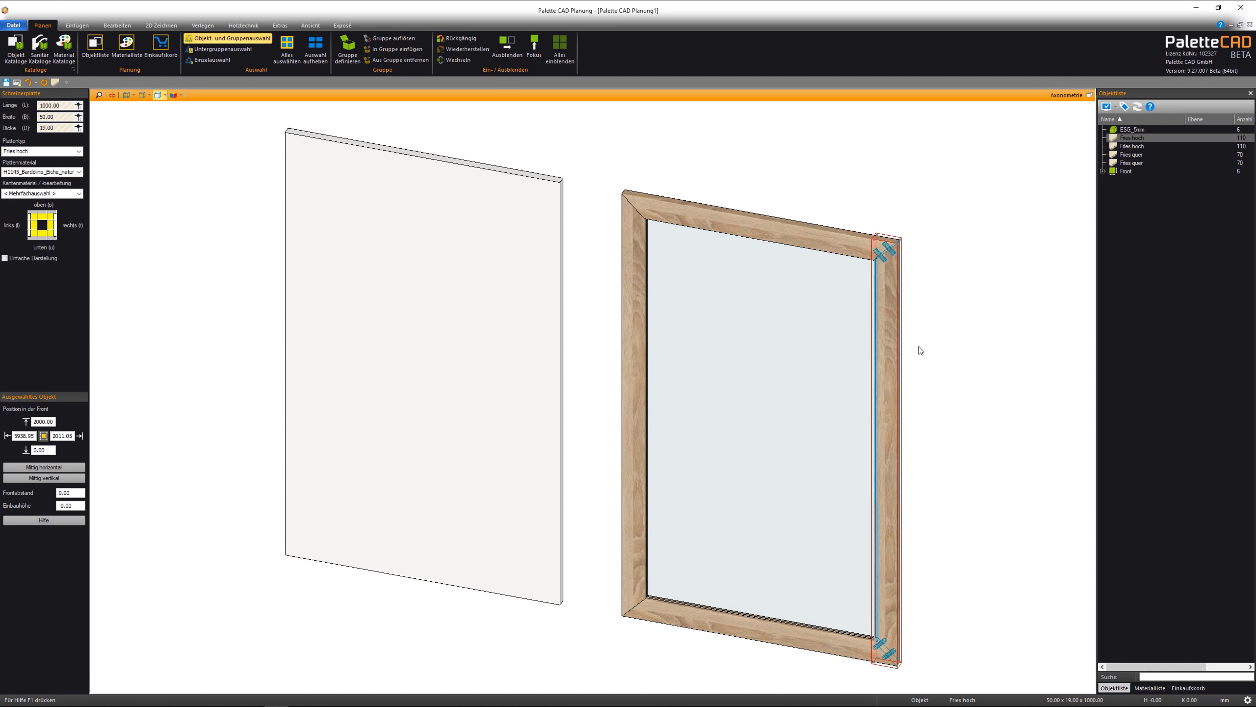
pyautogui.click(804, 240)
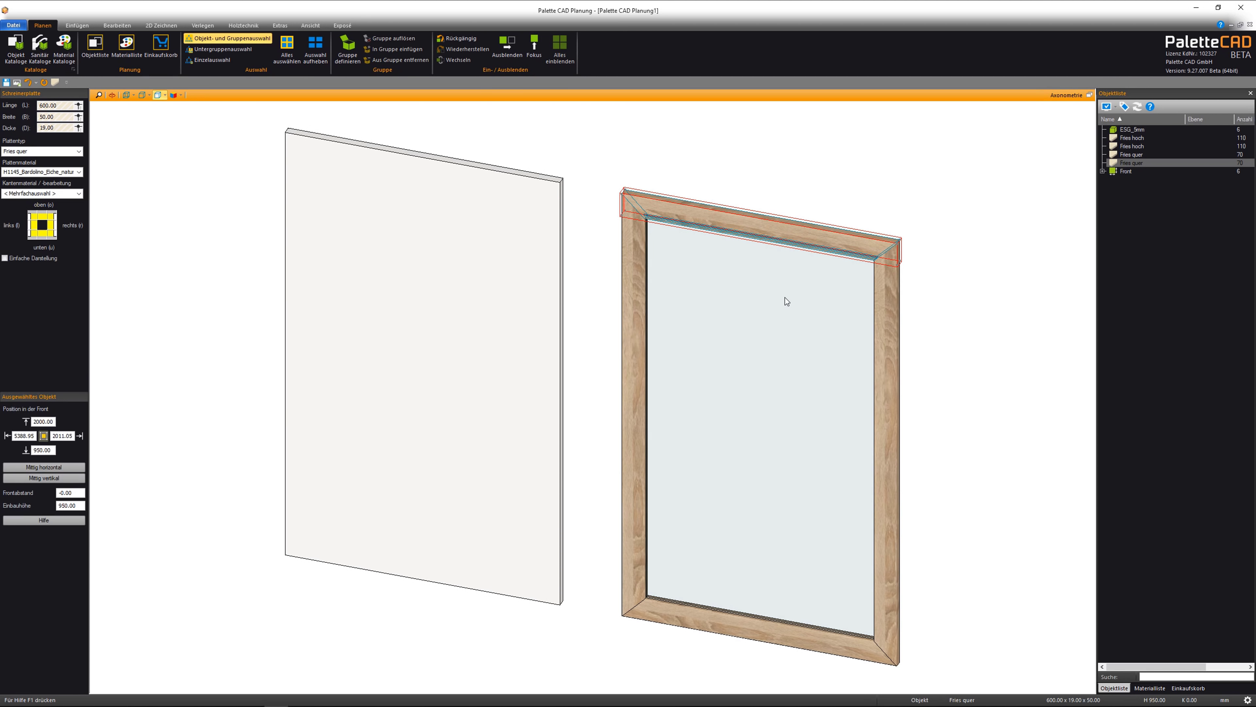
pyautogui.click(898, 298)
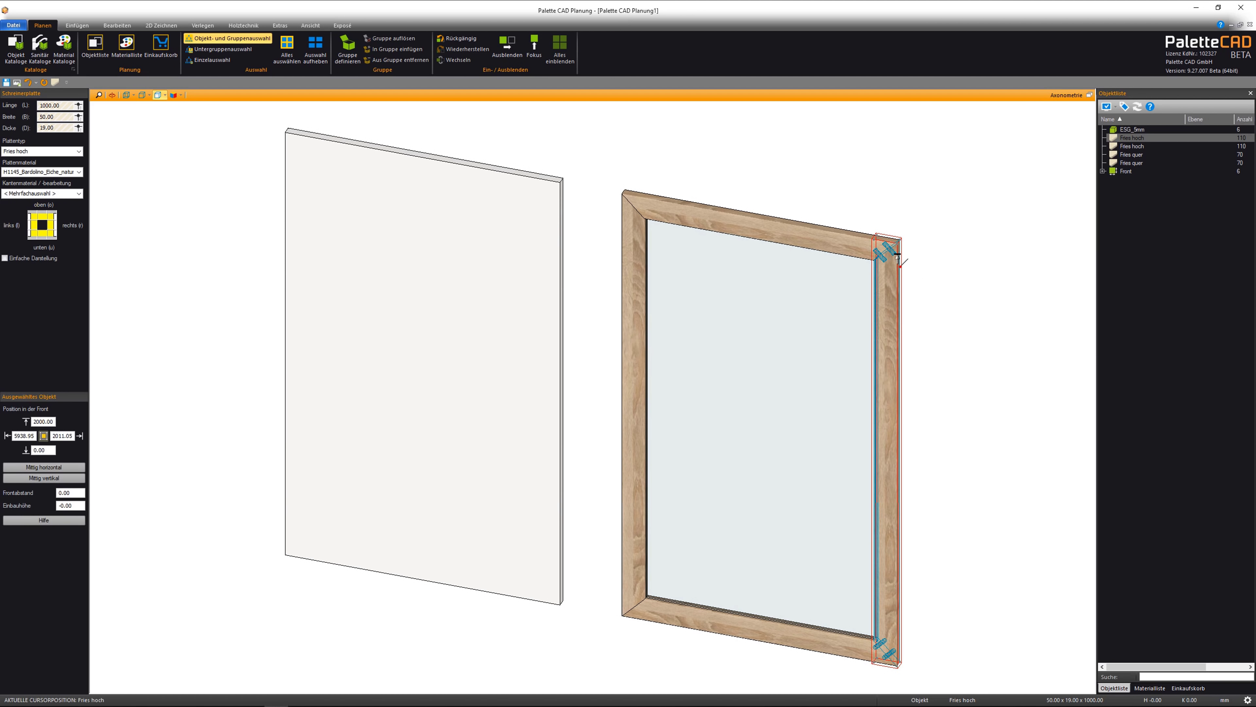
pyautogui.scroll(2, 890, 263)
pyautogui.scroll(1, 890, 259)
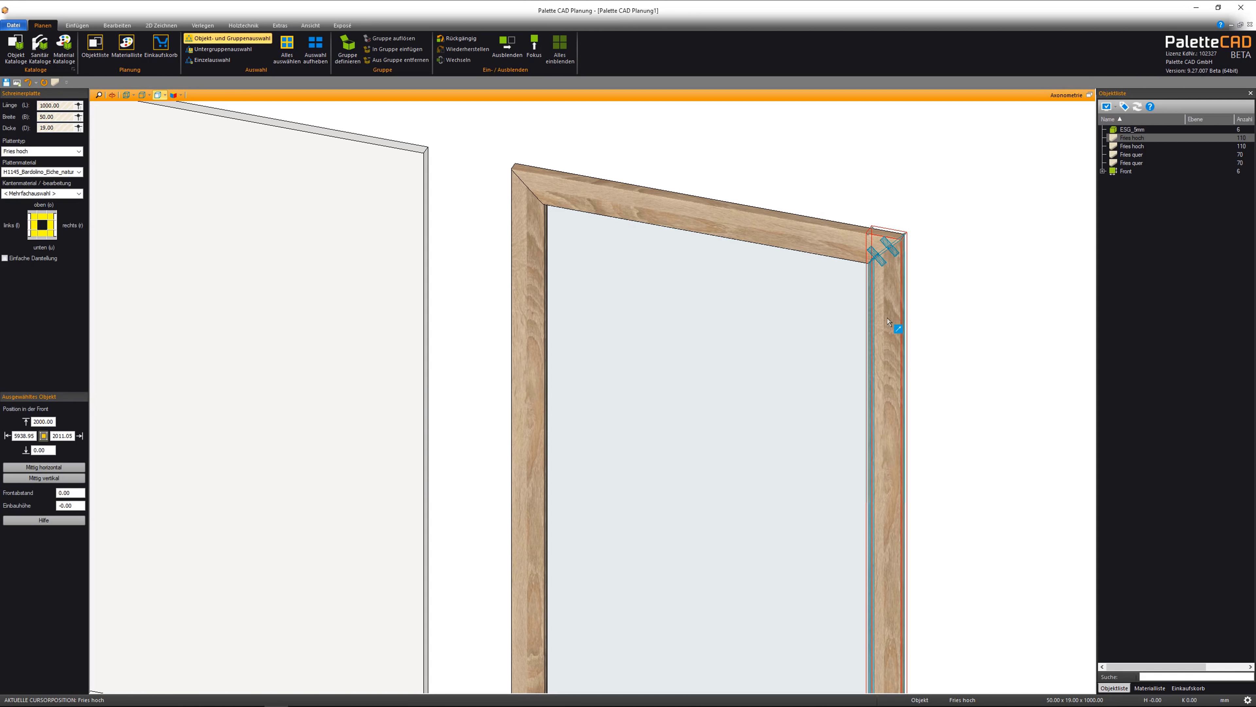
# Fit the view and window-select the ESG_9mm pane with both Fries hoch and Fries quer.
pyautogui.click(1016, 324)
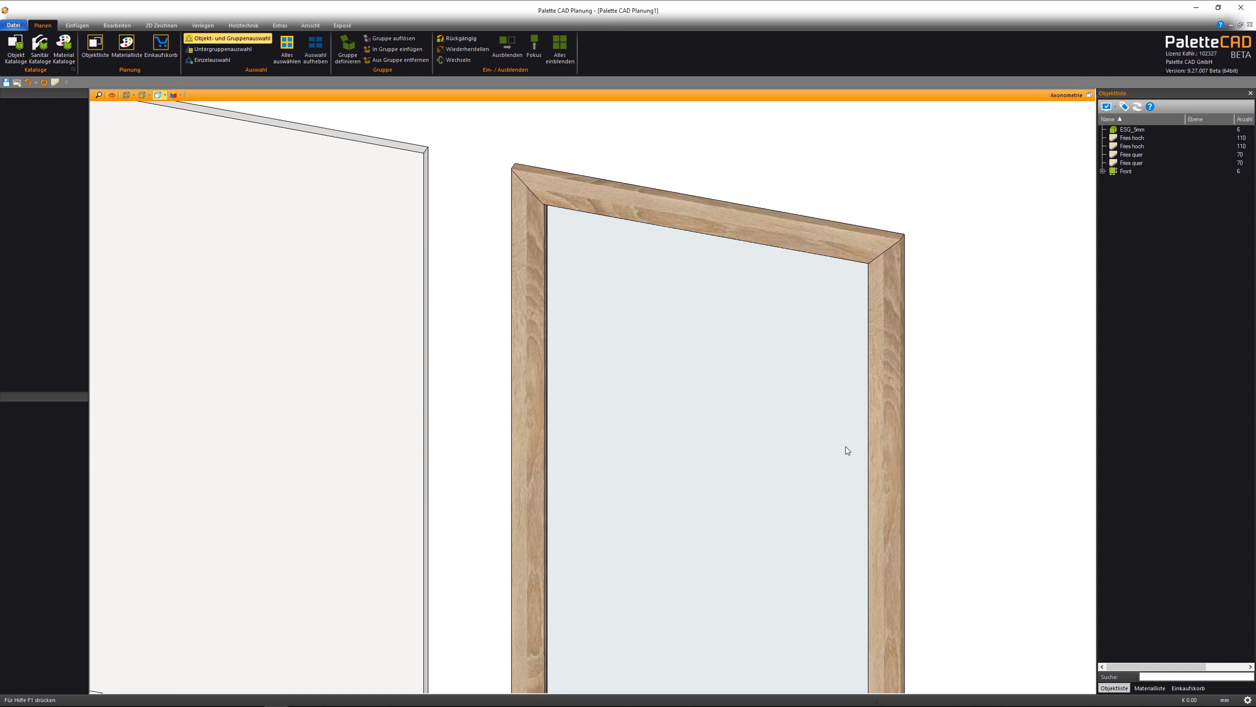
pyautogui.press('Home')
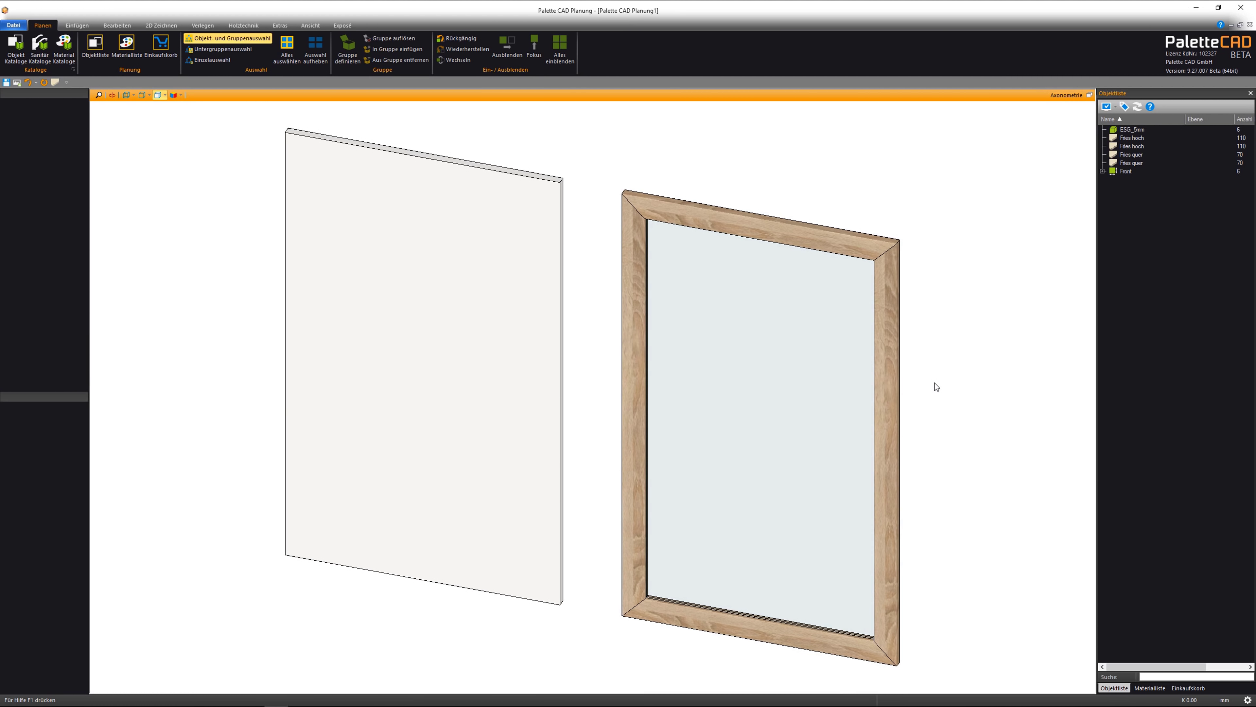
pyautogui.moveTo(961, 156)
pyautogui.mouseDown()
pyautogui.moveTo(658, 624)
pyautogui.moveTo(601, 677)
pyautogui.mouseUp()
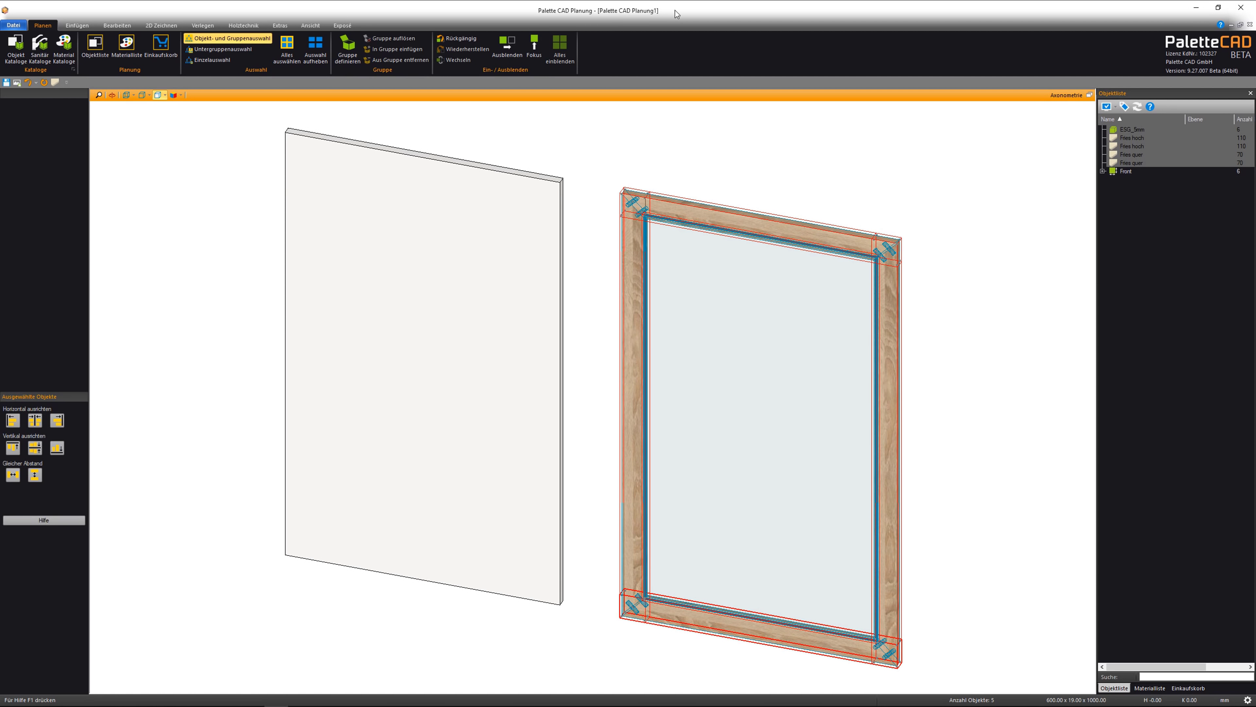
# Group the selected pane and four frame pieces under the name 'Frontvariante_Glasfüllung'.
pyautogui.click(347, 47)
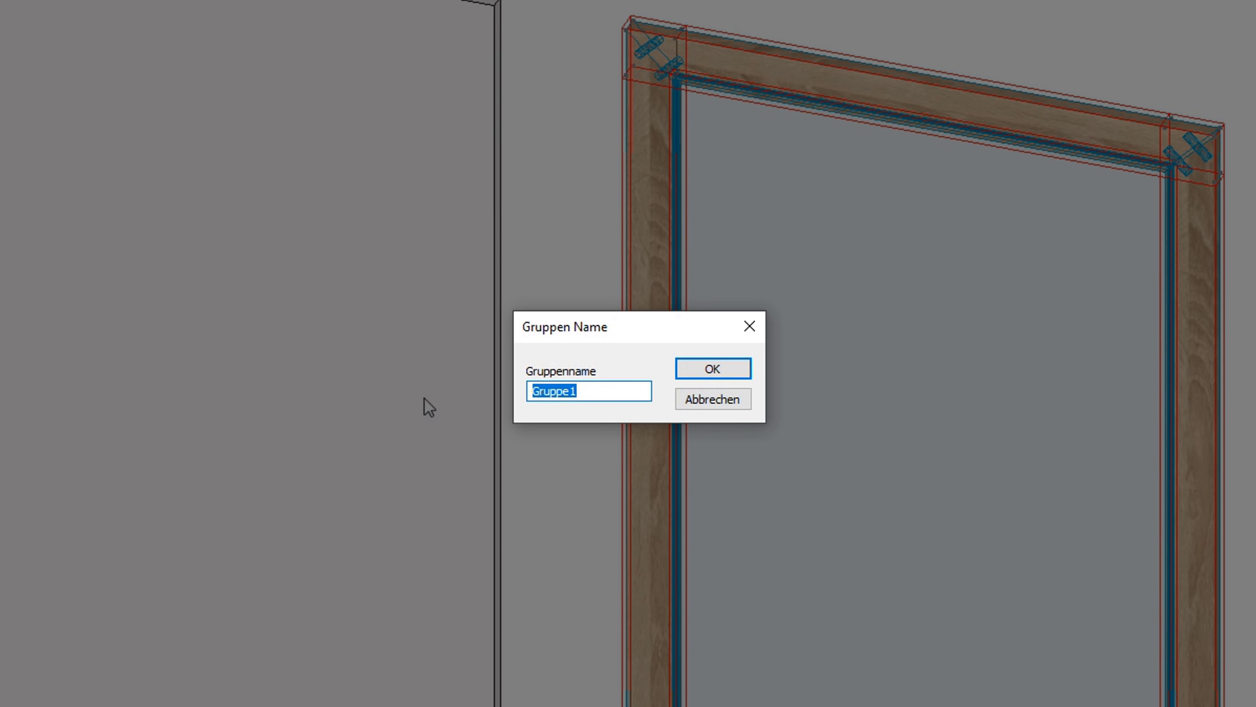
pyautogui.write('Fron')
pyautogui.write('tvariant')
pyautogui.write('e_G')
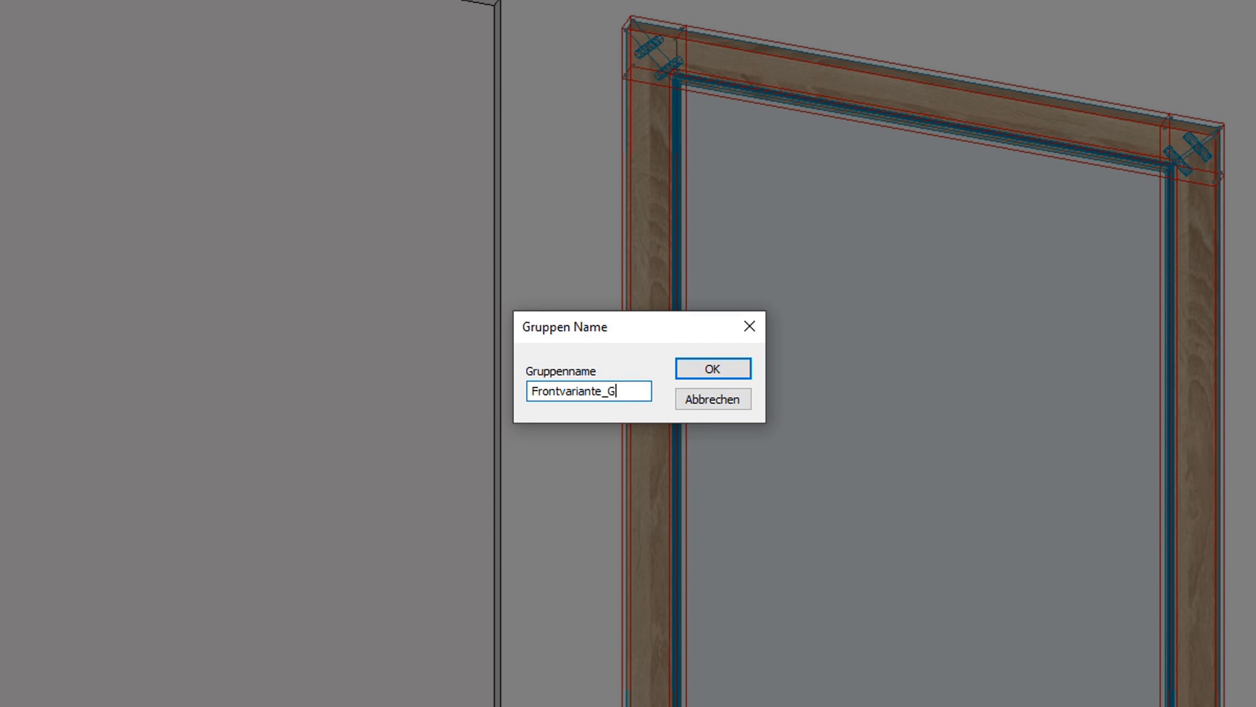
pyautogui.write('lasfüll')
pyautogui.write('ung')
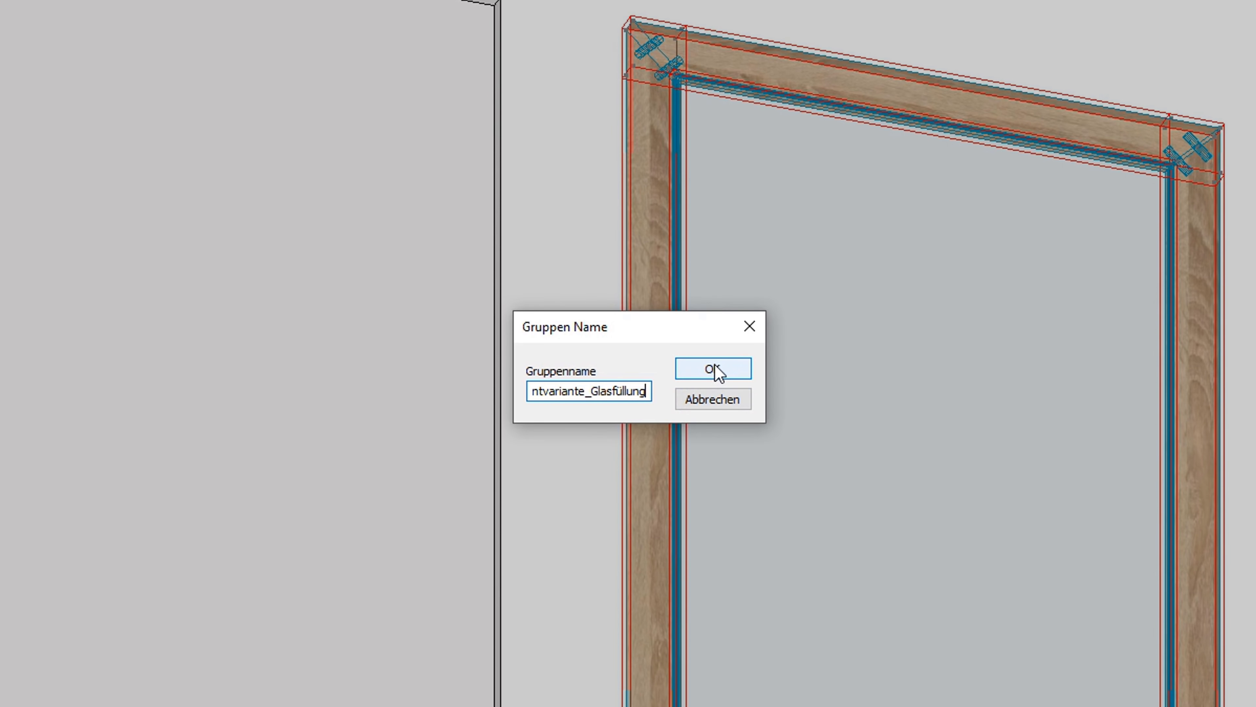
pyautogui.click(713, 370)
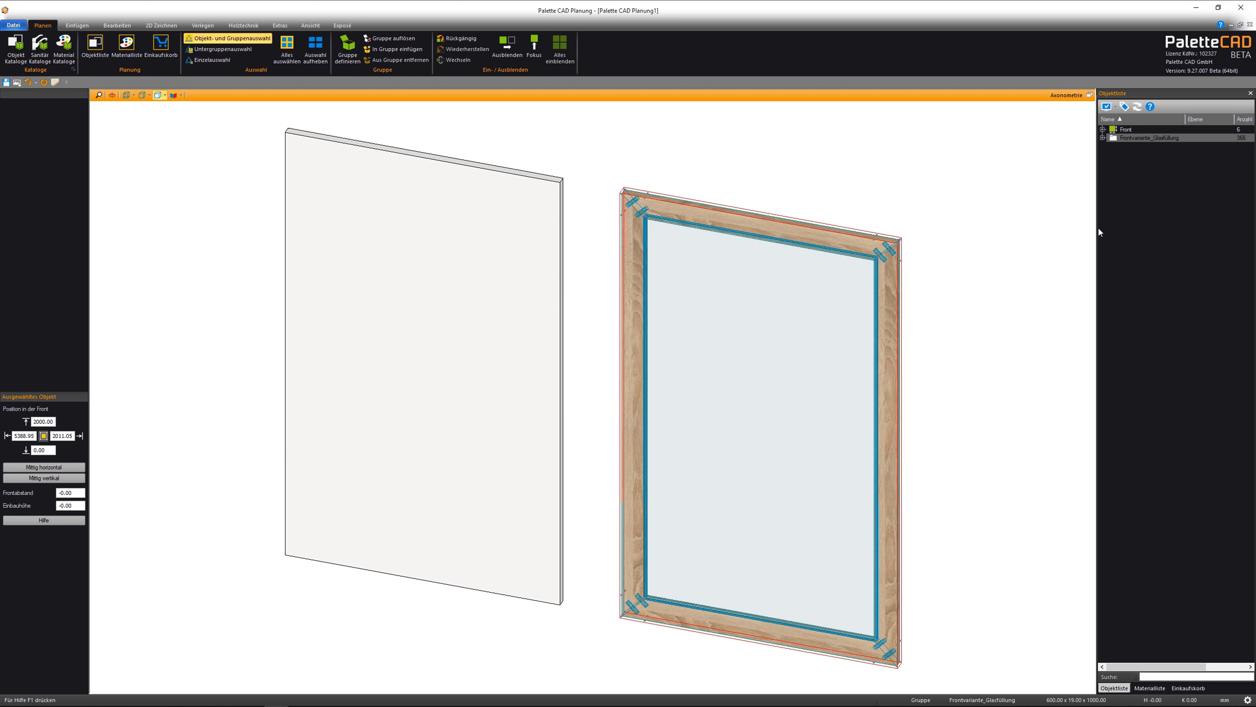
pyautogui.click(973, 299)
pyautogui.click(522, 302)
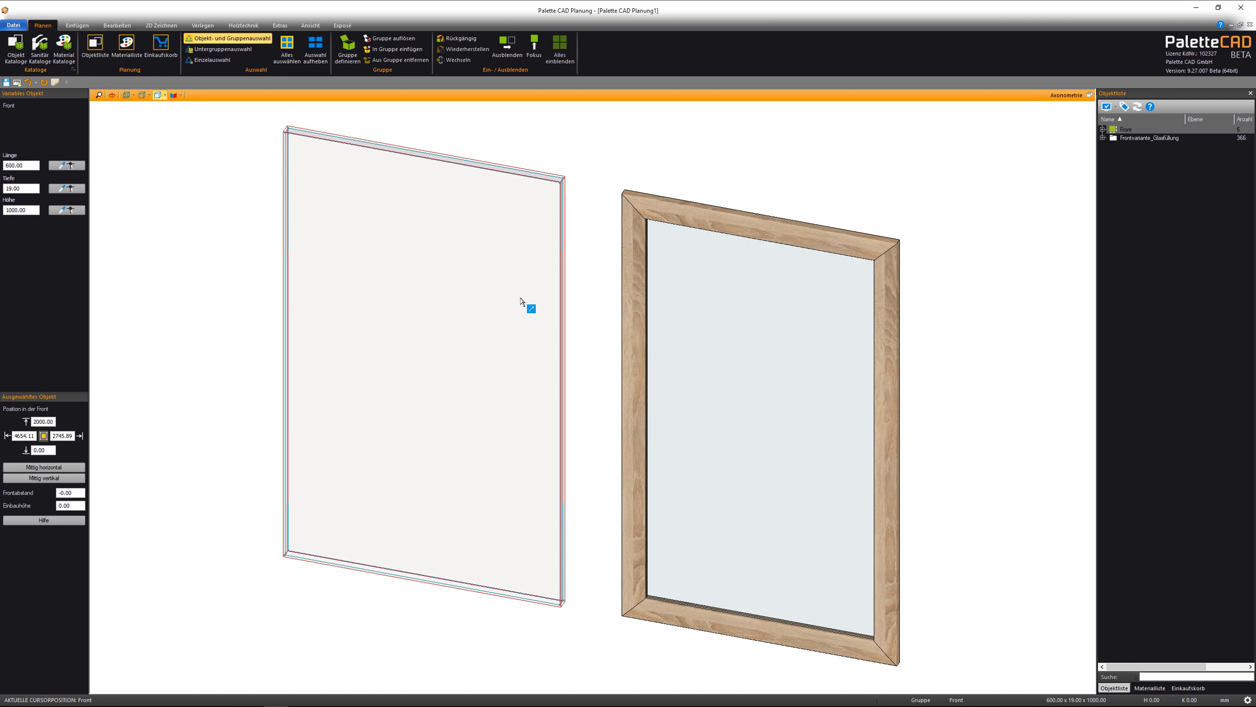
pyautogui.rightClick(520, 298)
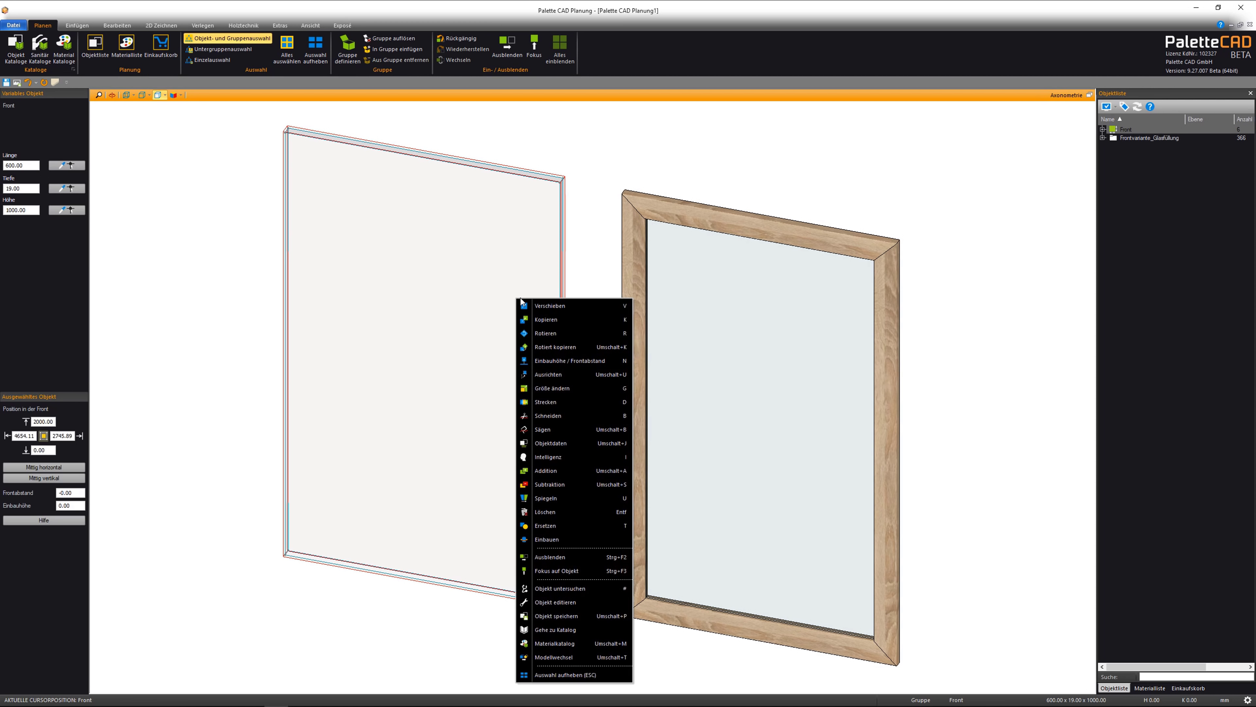
pyautogui.click(573, 442)
pyautogui.click(404, 221)
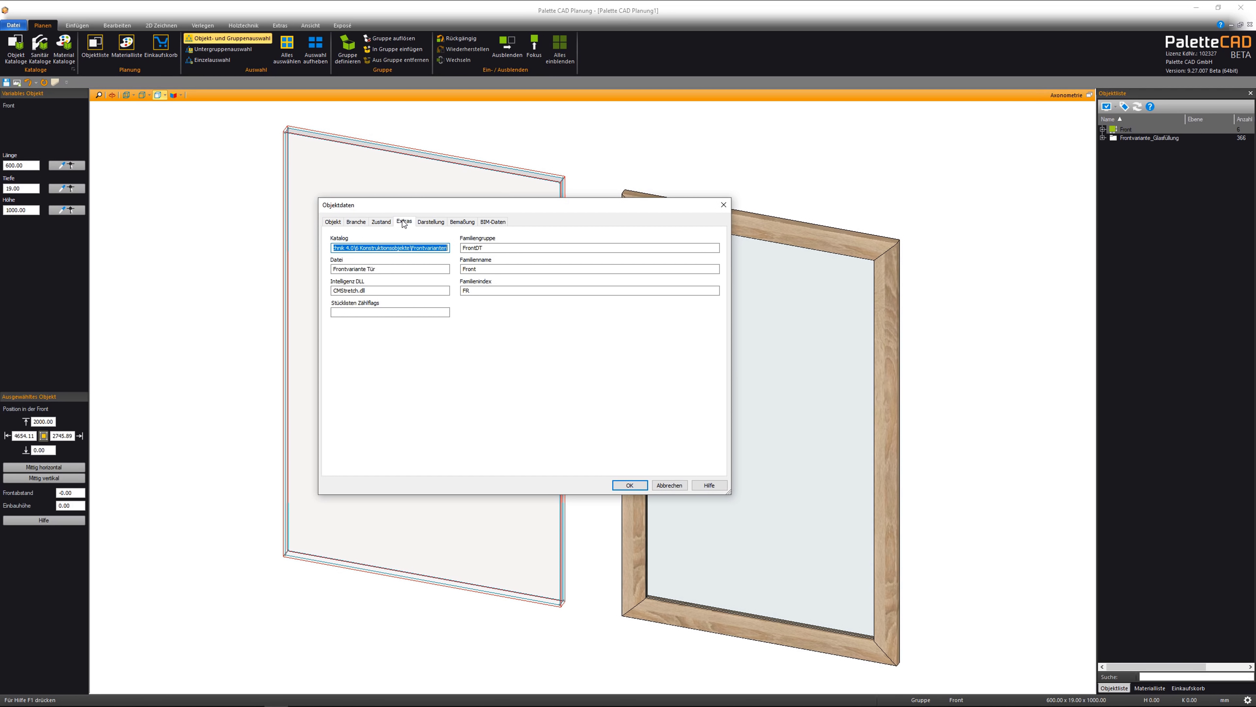
pyautogui.doubleClick(513, 248)
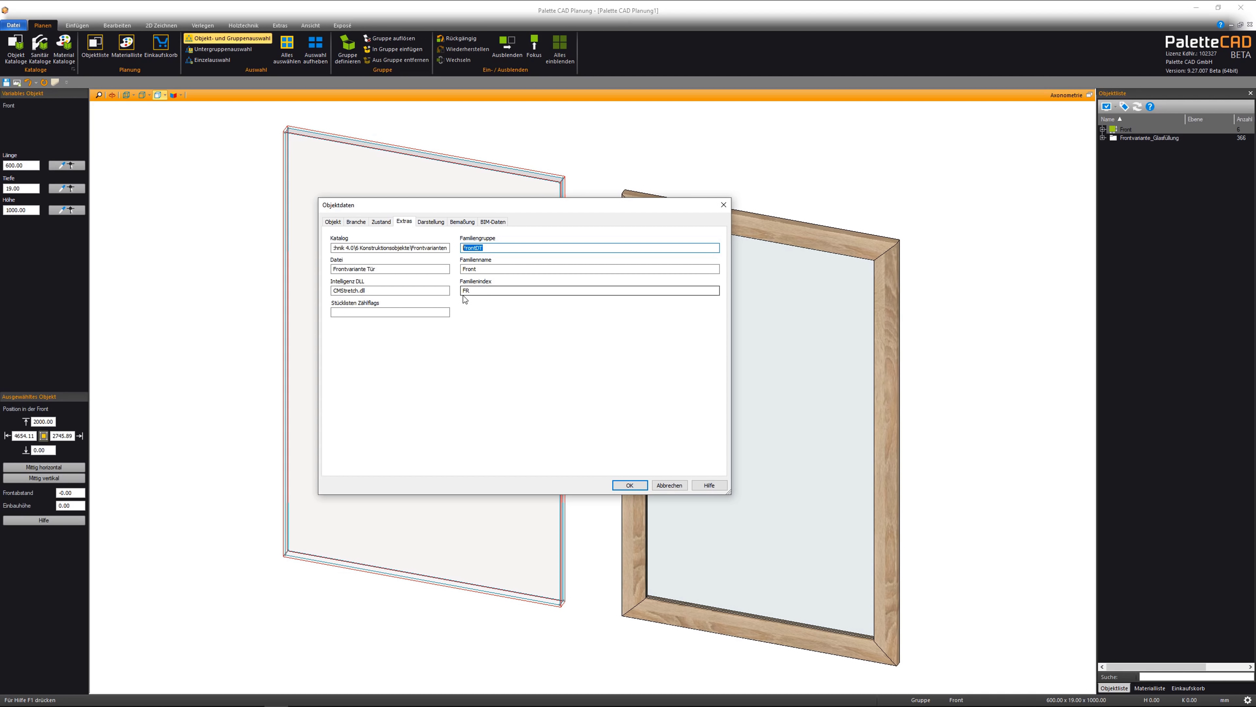
pyautogui.click(630, 486)
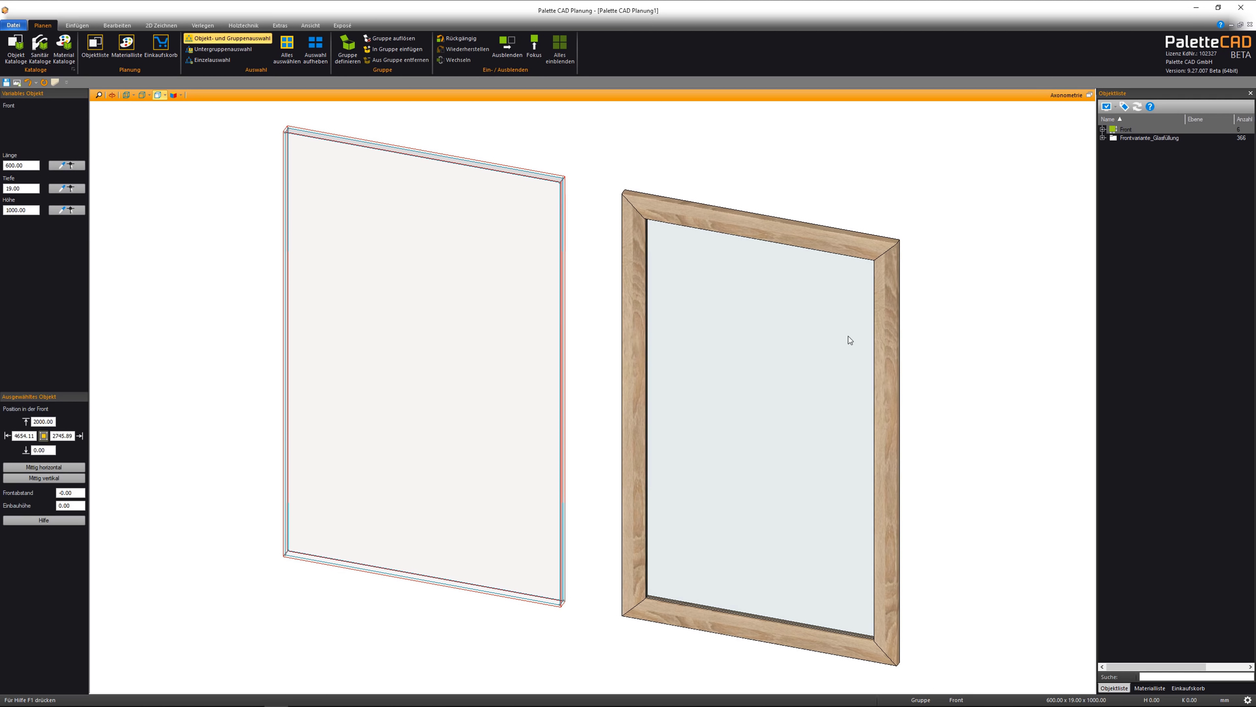
pyautogui.click(889, 367)
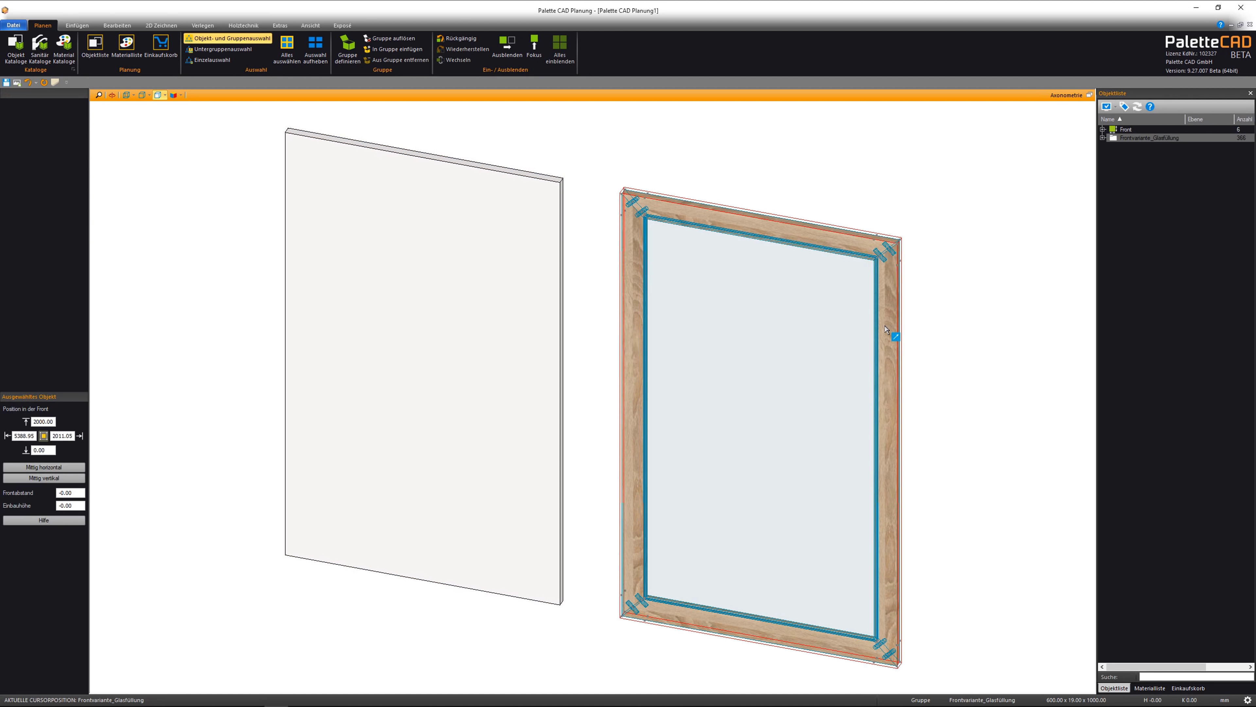
# In the glass-fill front's Objektdaten, set family group FrontDT and family index FR.
pyautogui.rightClick(881, 347)
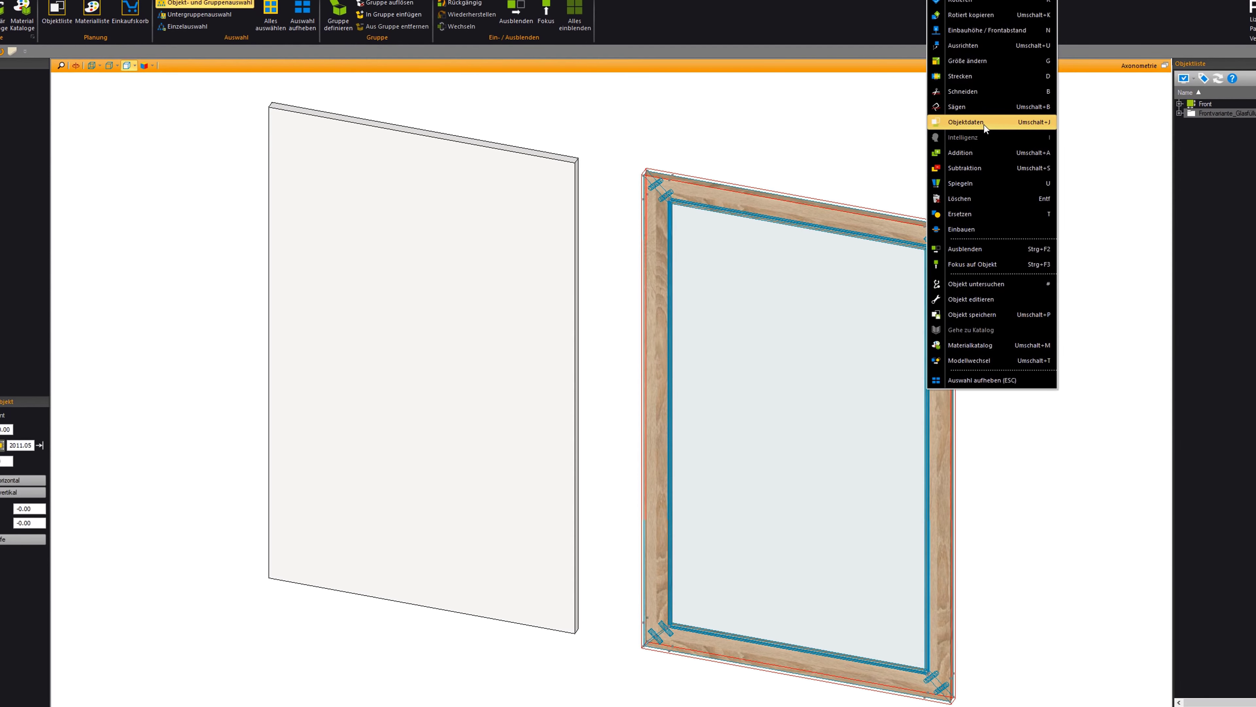
pyautogui.click(985, 123)
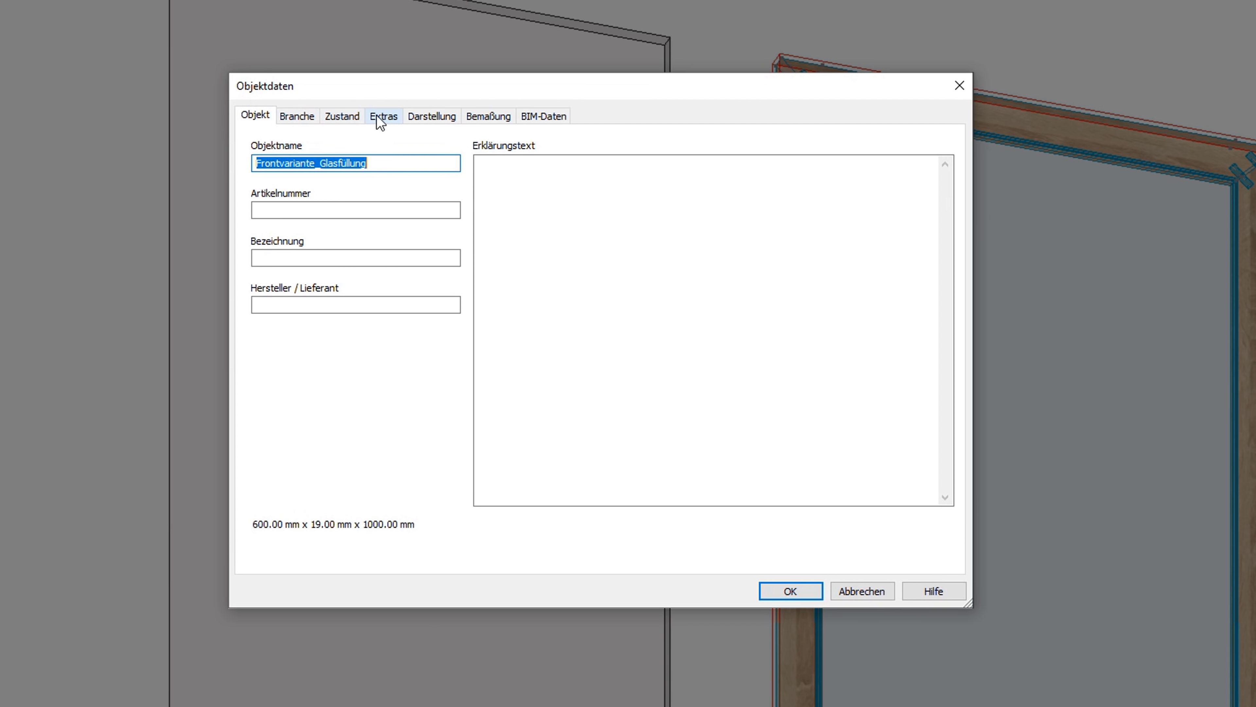
pyautogui.click(381, 119)
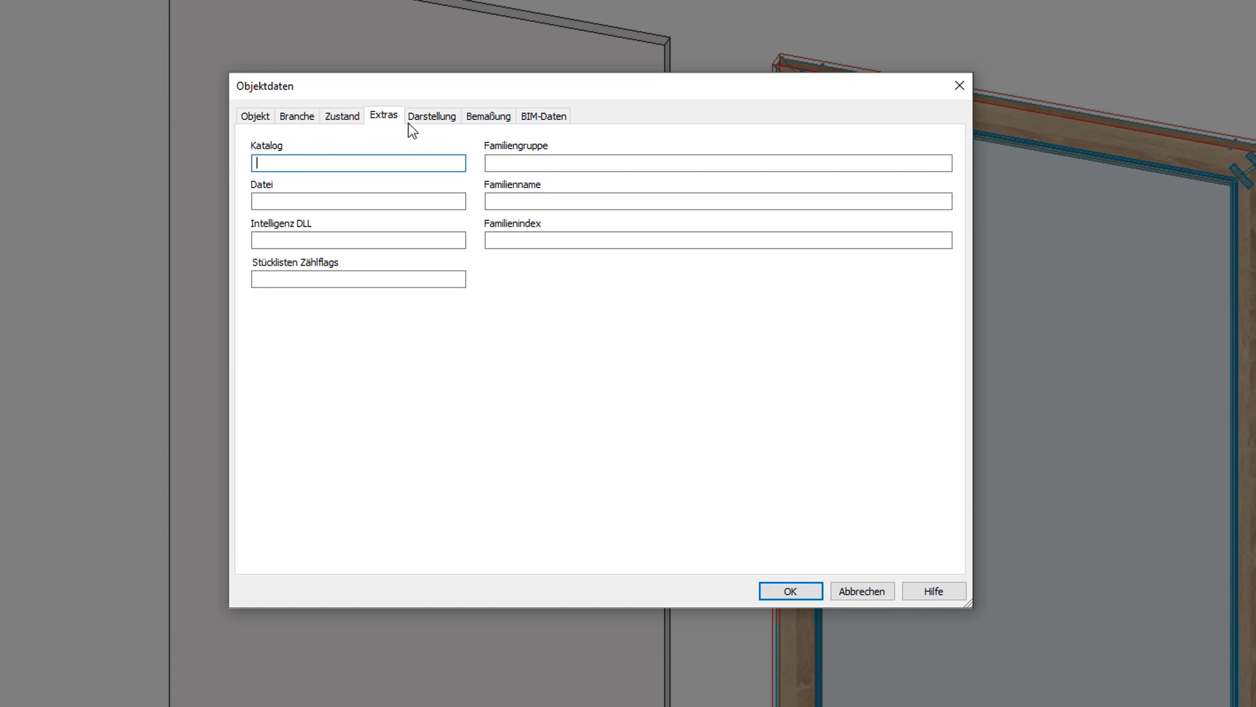
pyautogui.click(573, 163)
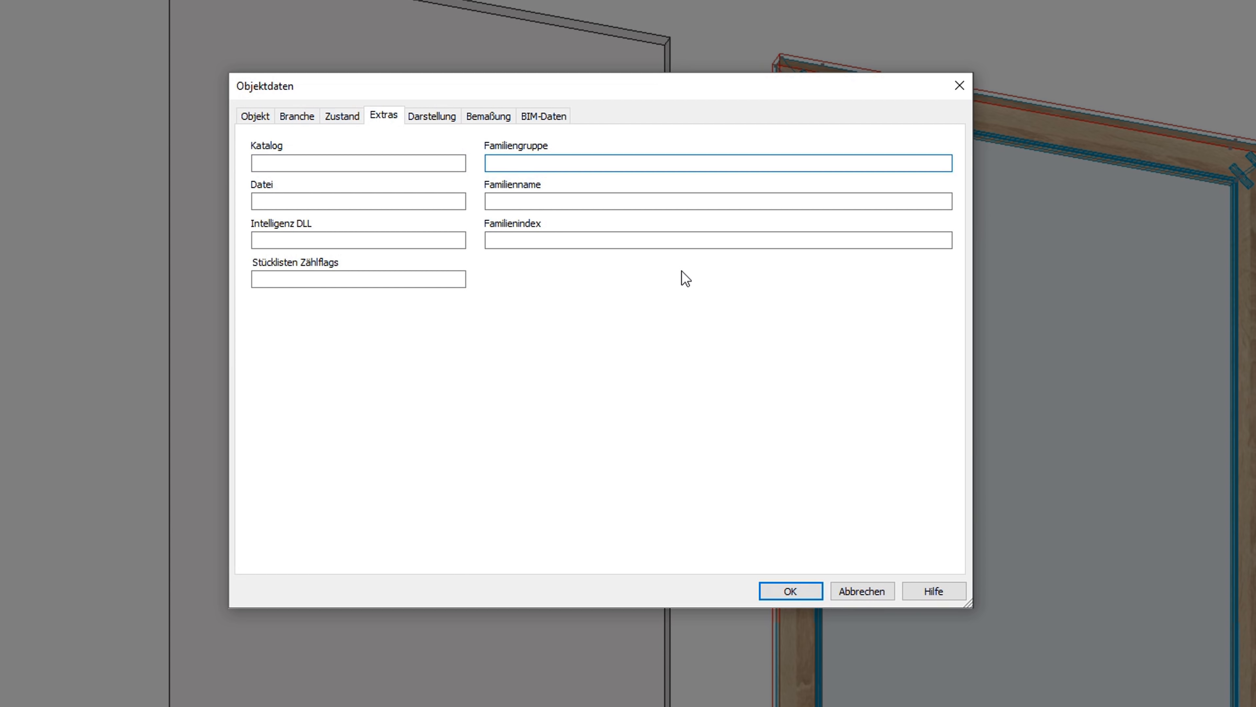
pyautogui.write('FrontDT')
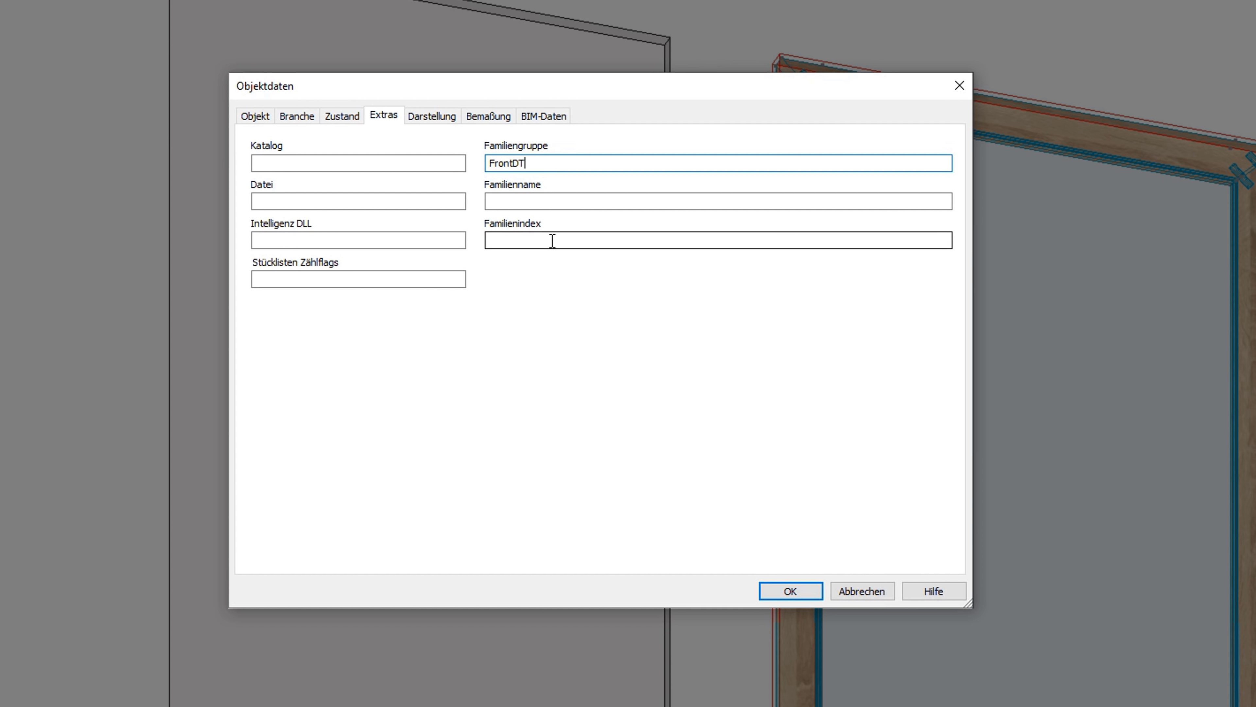
pyautogui.click(561, 240)
pyautogui.write('F')
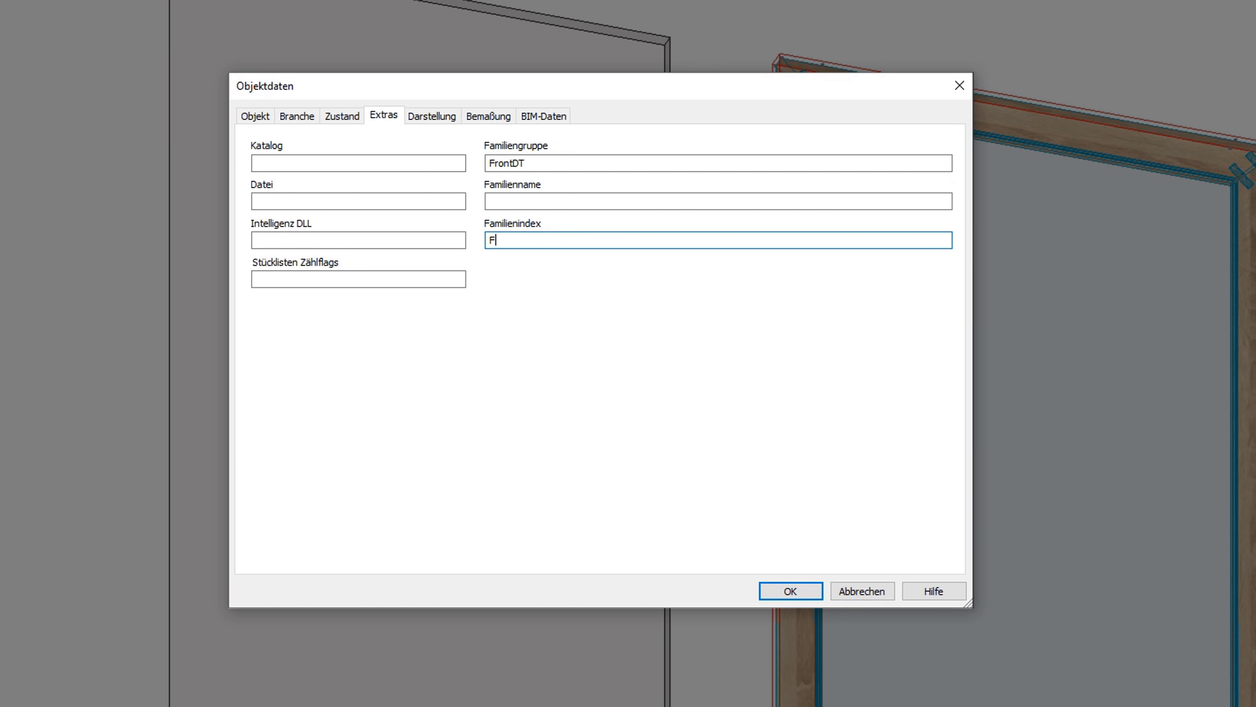
pyautogui.write('R')
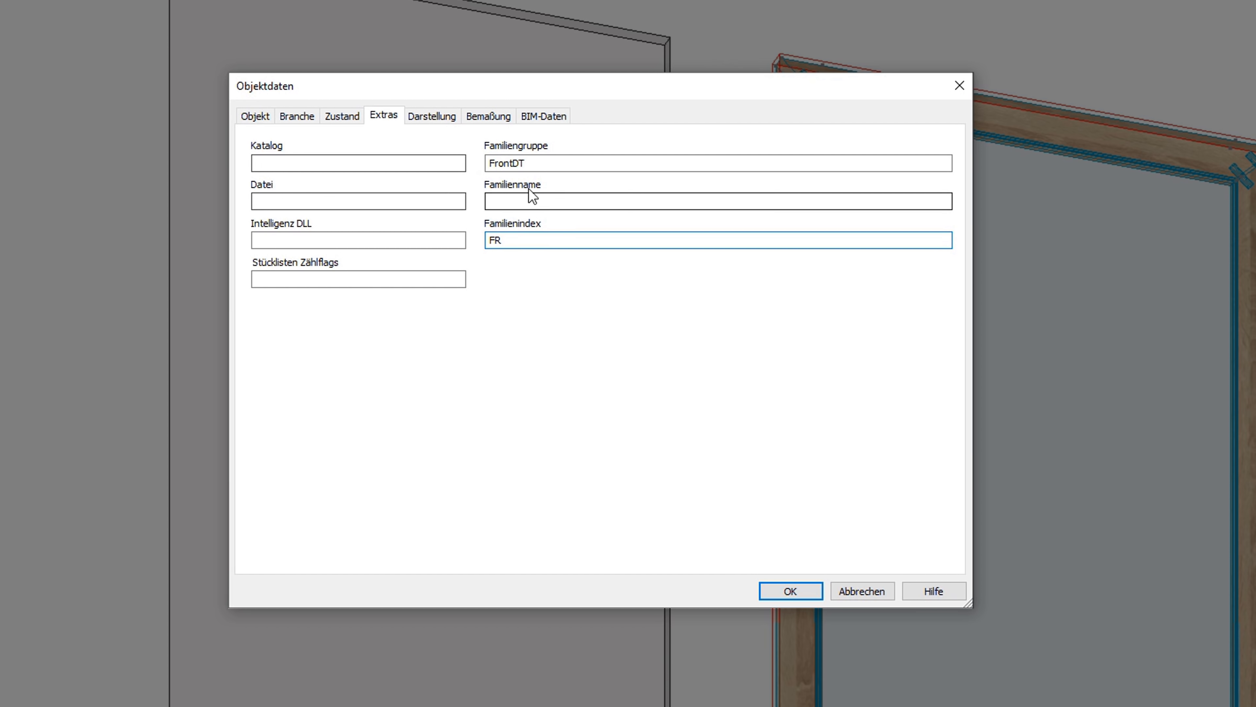
# Enter family name Frontvariante_Glasfüllung and confirm the object data.
pyautogui.click(255, 116)
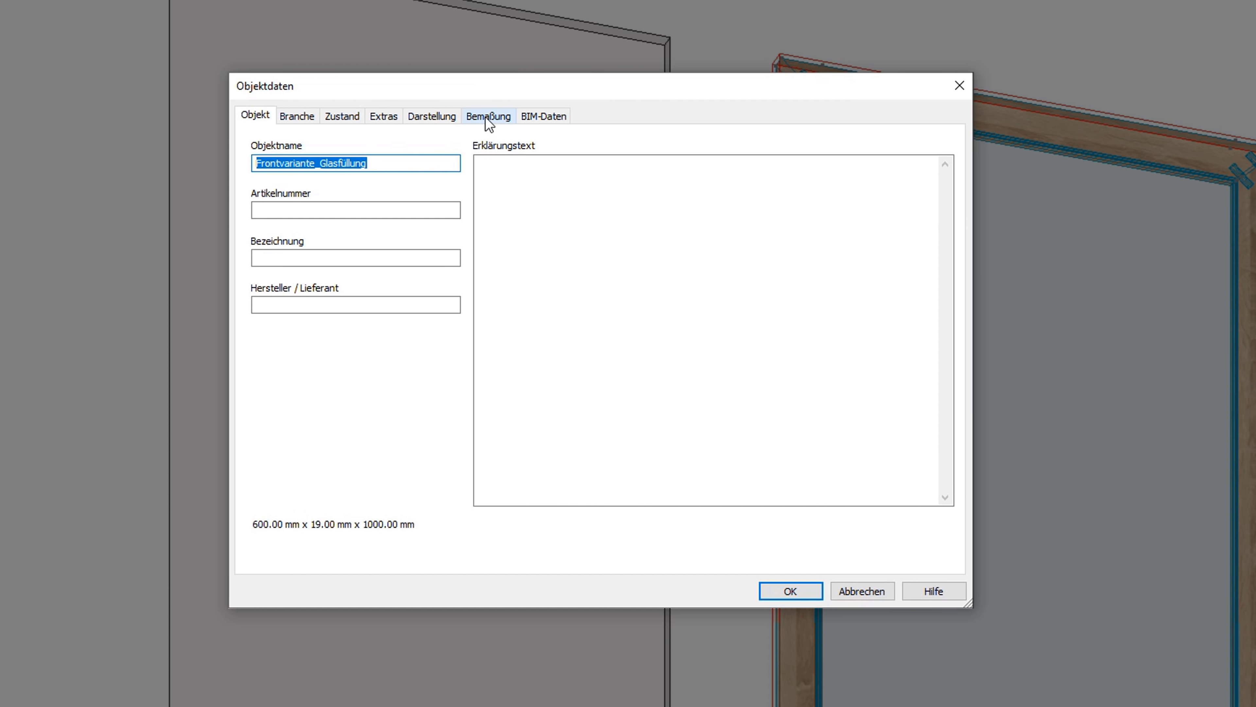
pyautogui.click(386, 117)
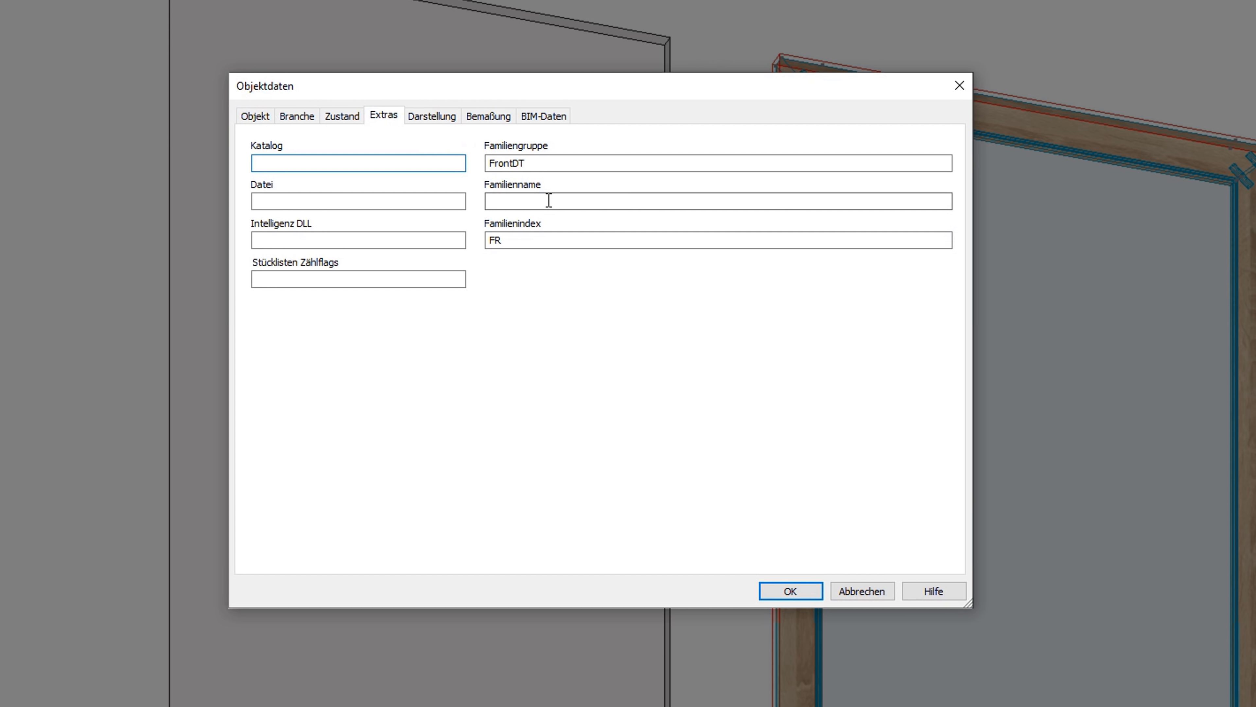
pyautogui.click(550, 200)
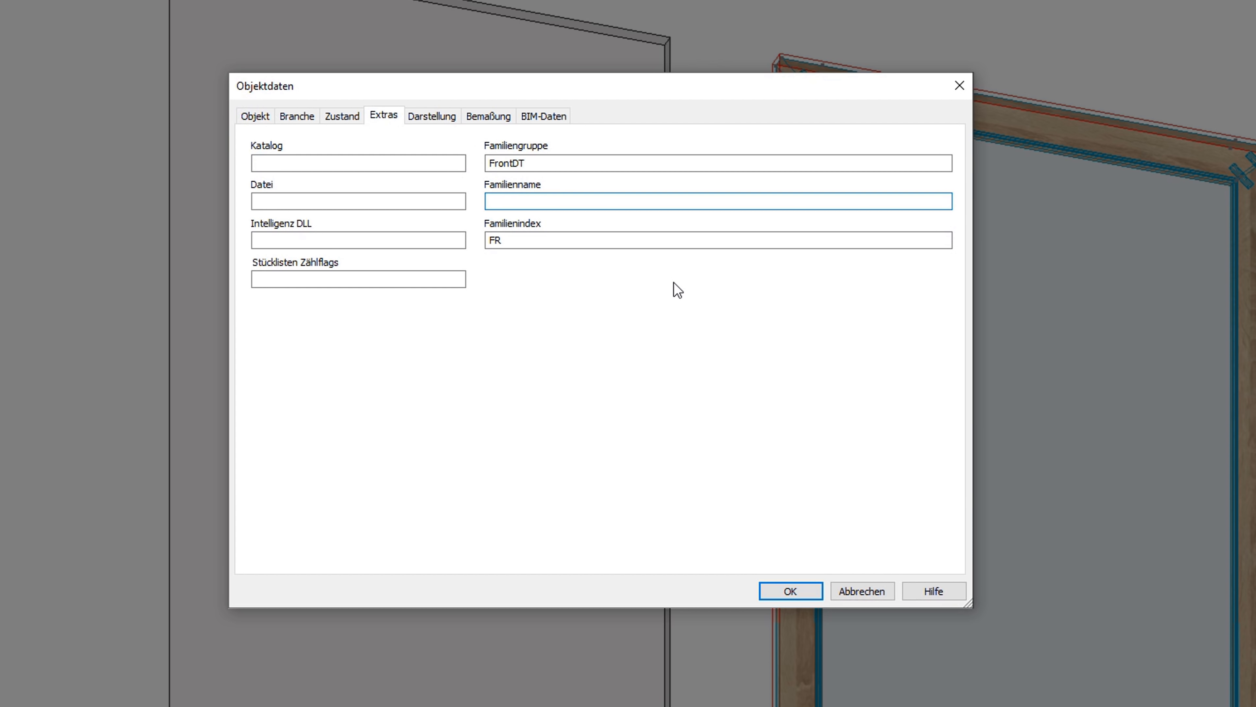
pyautogui.write('Frontvariante_Glasfüllung')
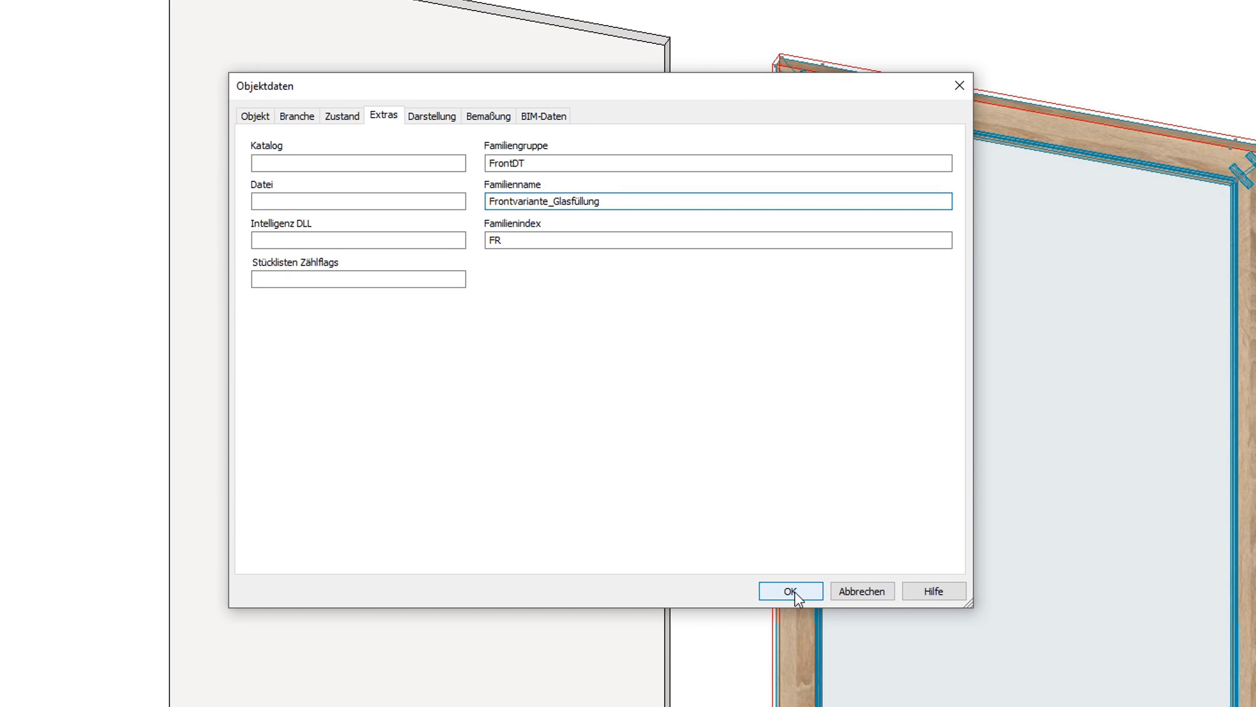
pyautogui.click(793, 591)
pyautogui.click(977, 418)
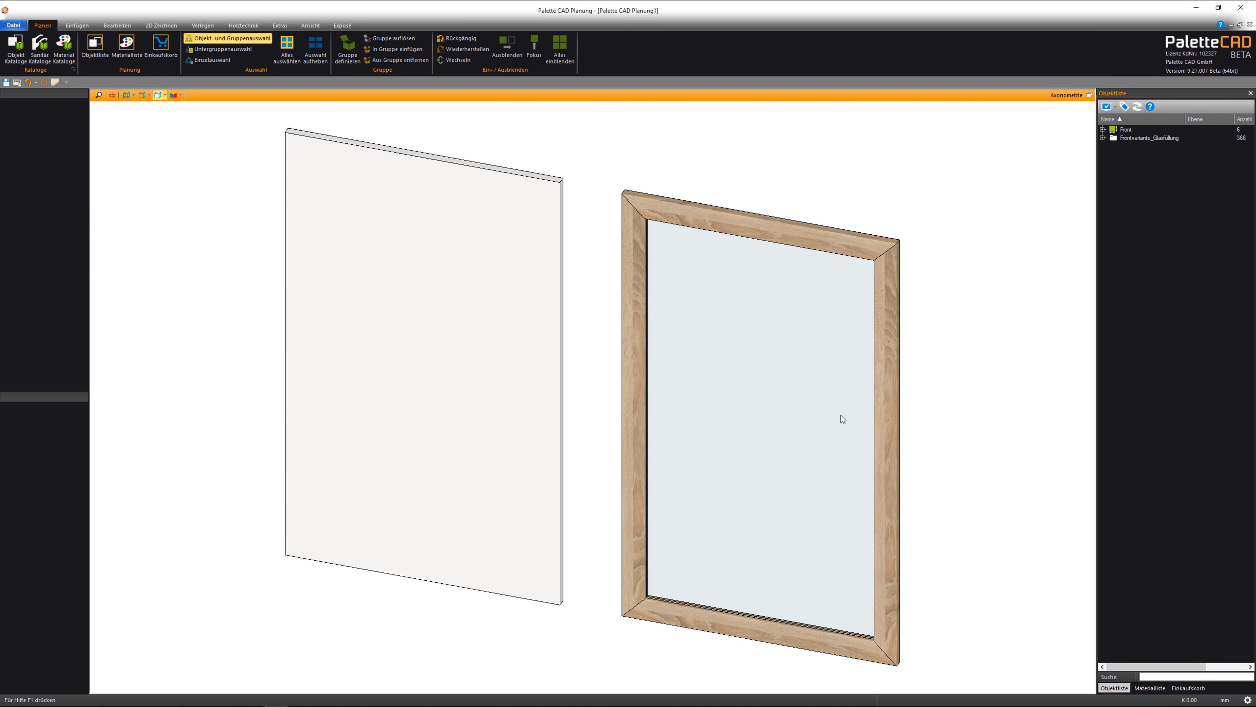
# Delete the plain white Front panel from the drawing.
pyautogui.click(420, 435)
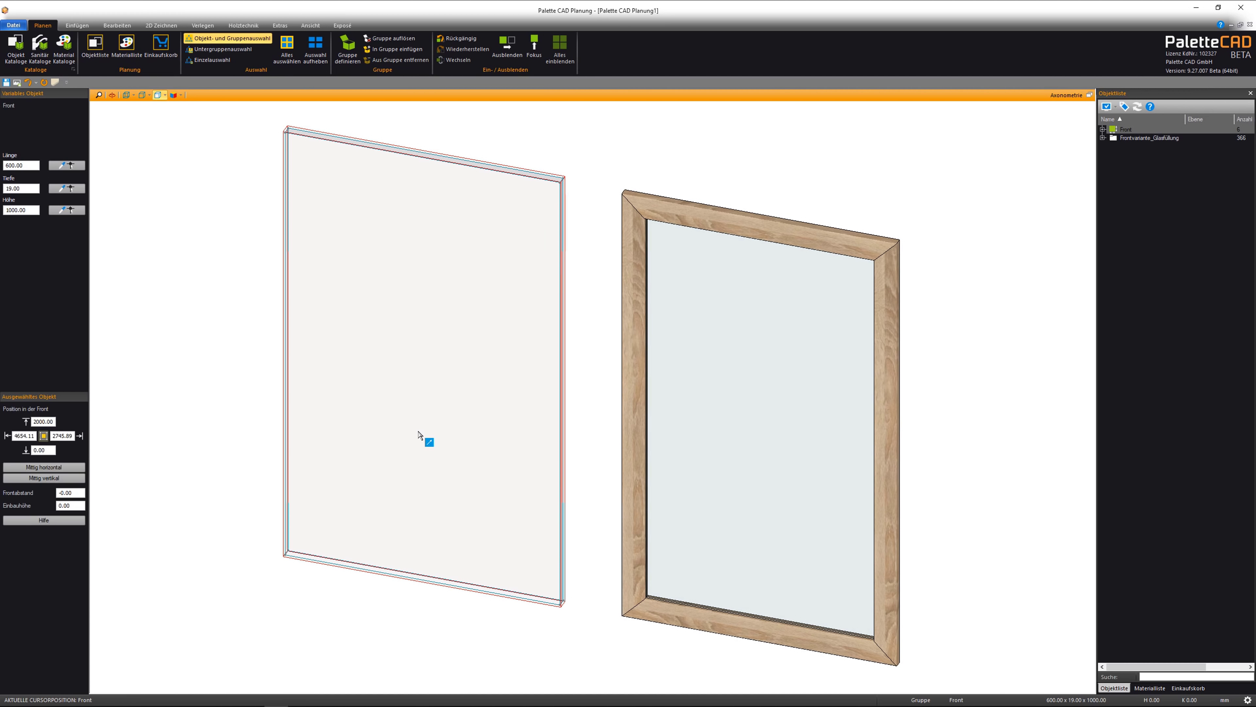
pyautogui.press('Delete')
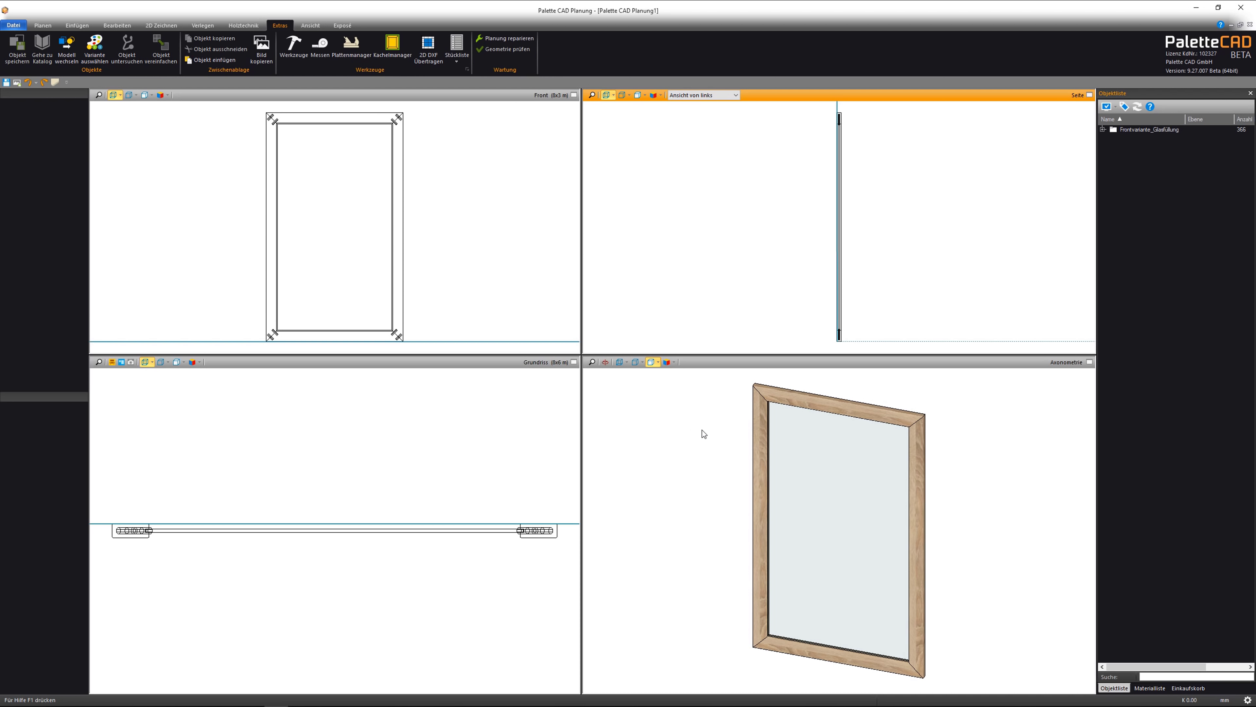
# Open the Frontvariante_Glasfüllung group in the Editor with Objekt editieren.
pyautogui.click(838, 450)
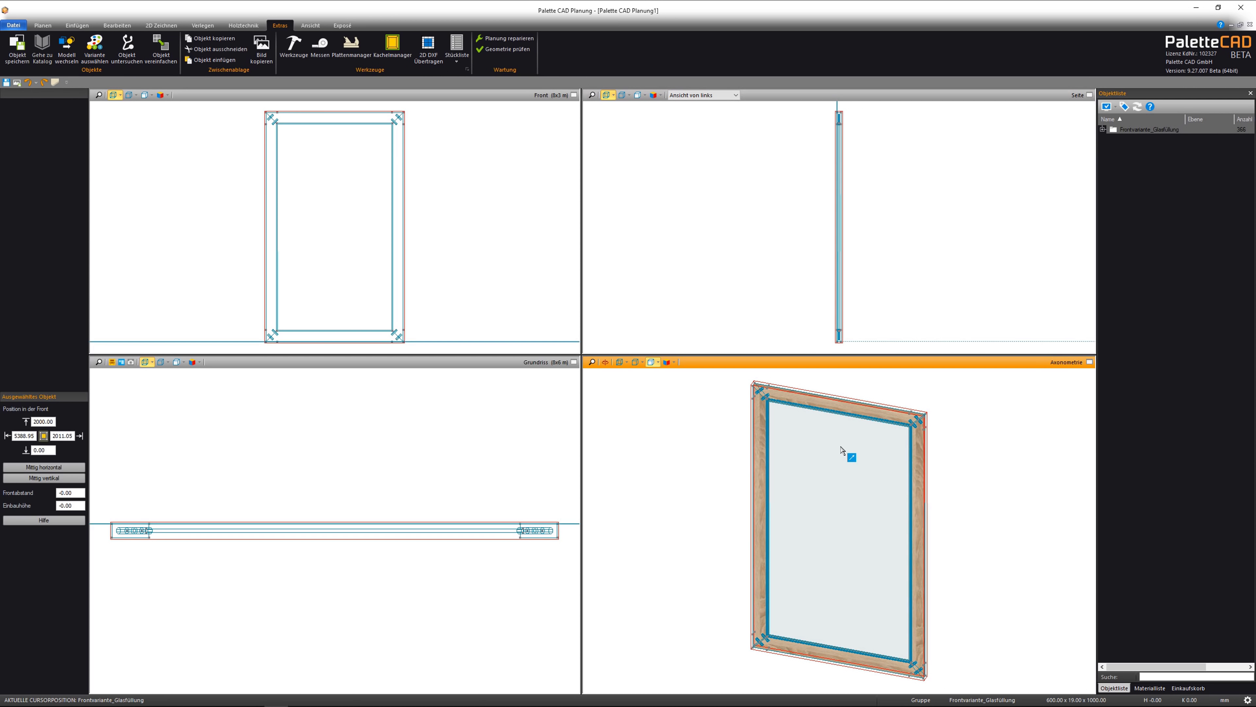
pyautogui.rightClick(858, 511)
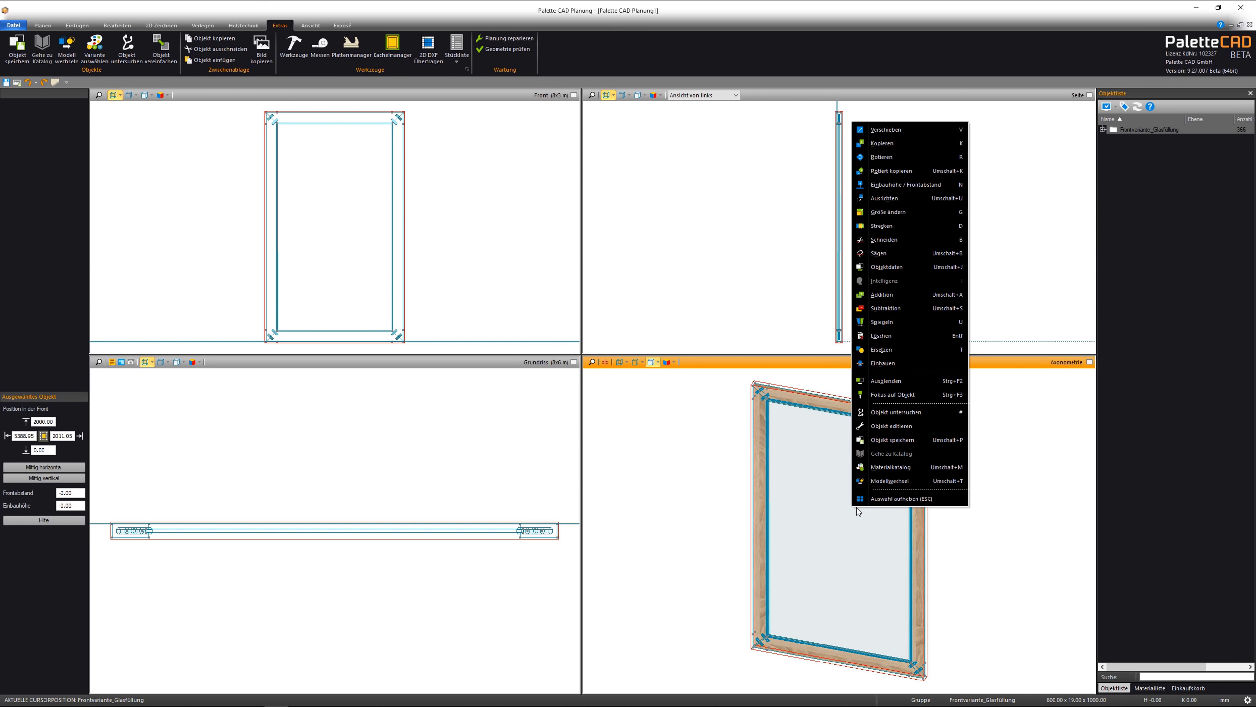
pyautogui.click(962, 429)
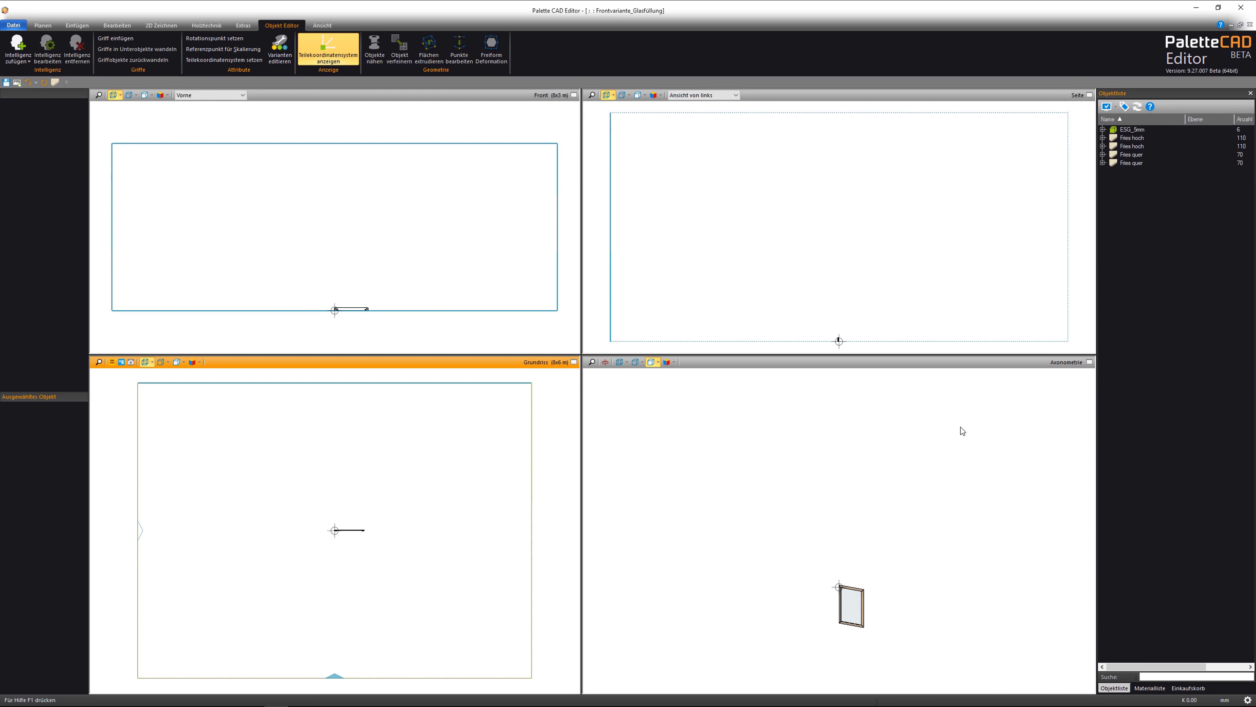
# In the front view, move all five parts so the frame's bottom-left corner sits on the origin.
pyautogui.click(1129, 130)
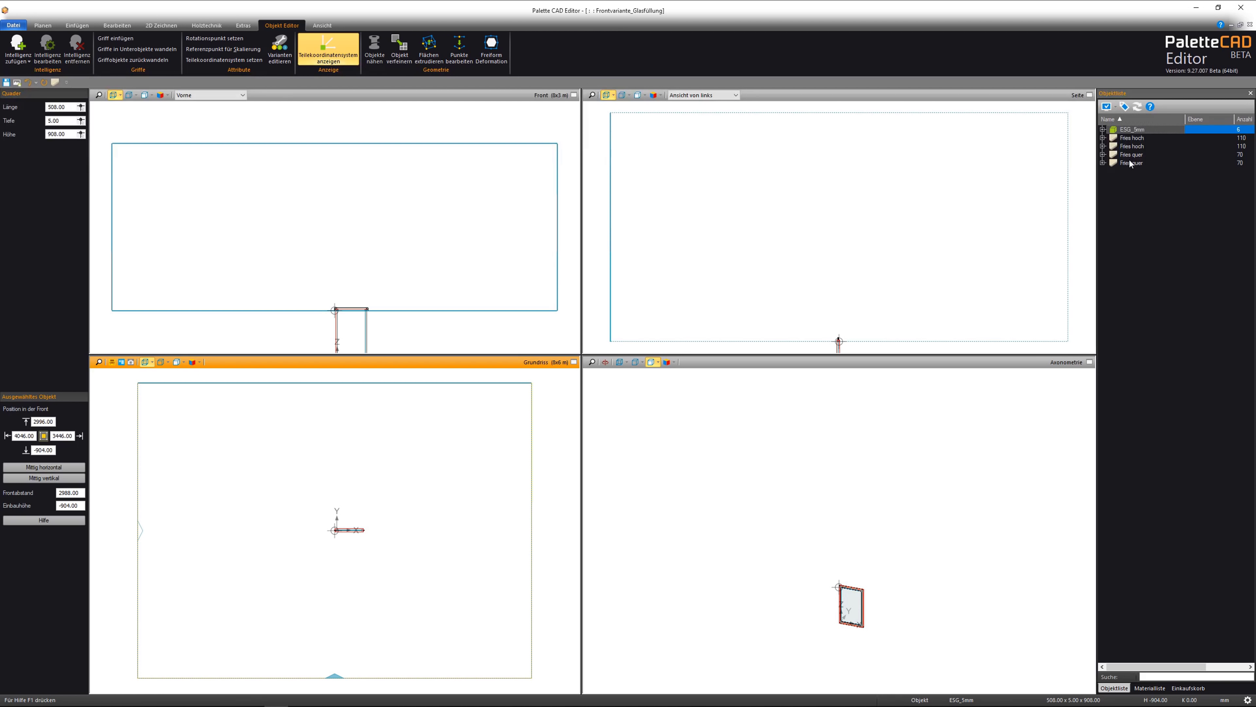
pyautogui.keyDown('shift'); pyautogui.click(1129, 161); pyautogui.keyUp('shift')
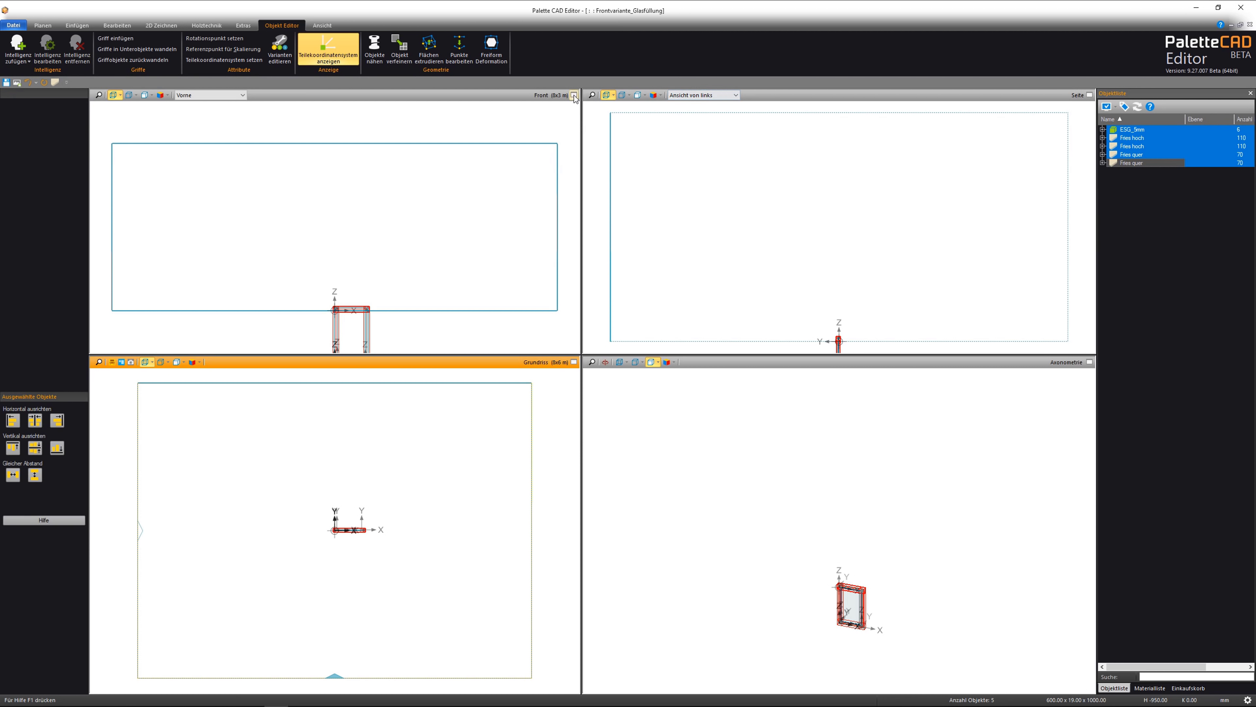
pyautogui.click(573, 95)
pyautogui.moveTo(724, 480); pyautogui.dragTo(743, 340, button='middle')
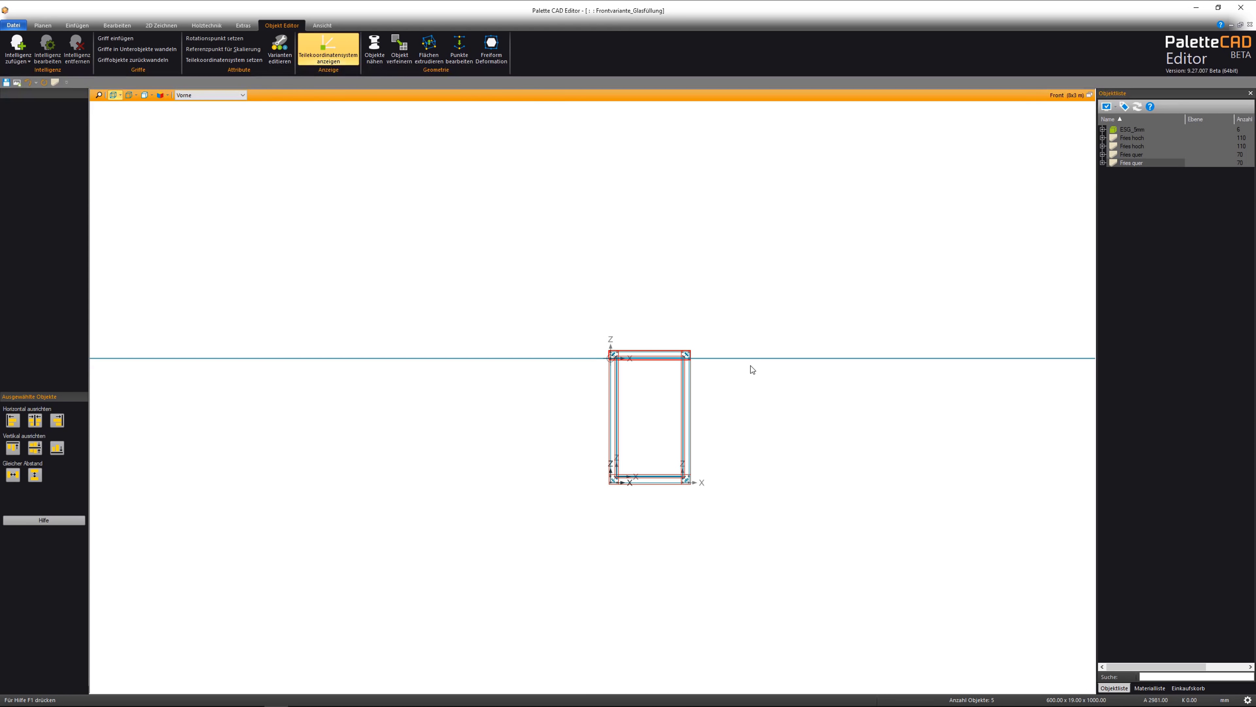
pyautogui.press('v')
pyautogui.click(687, 413)
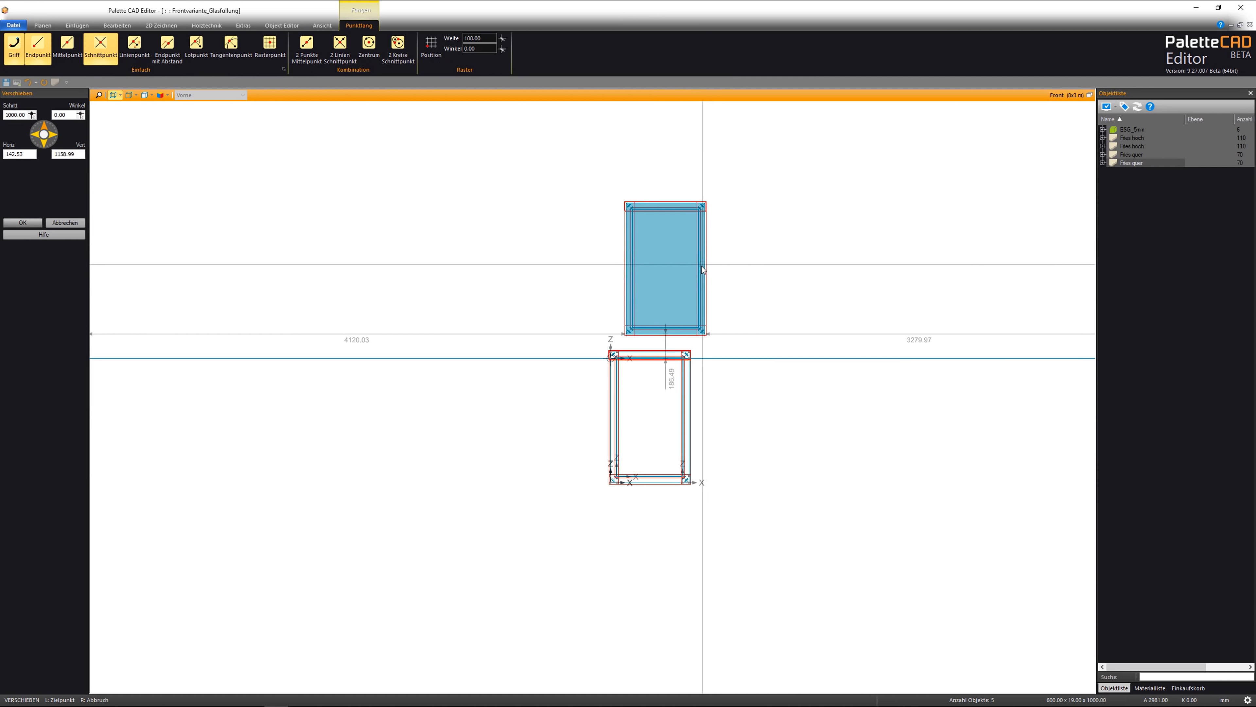
pyautogui.click(703, 268)
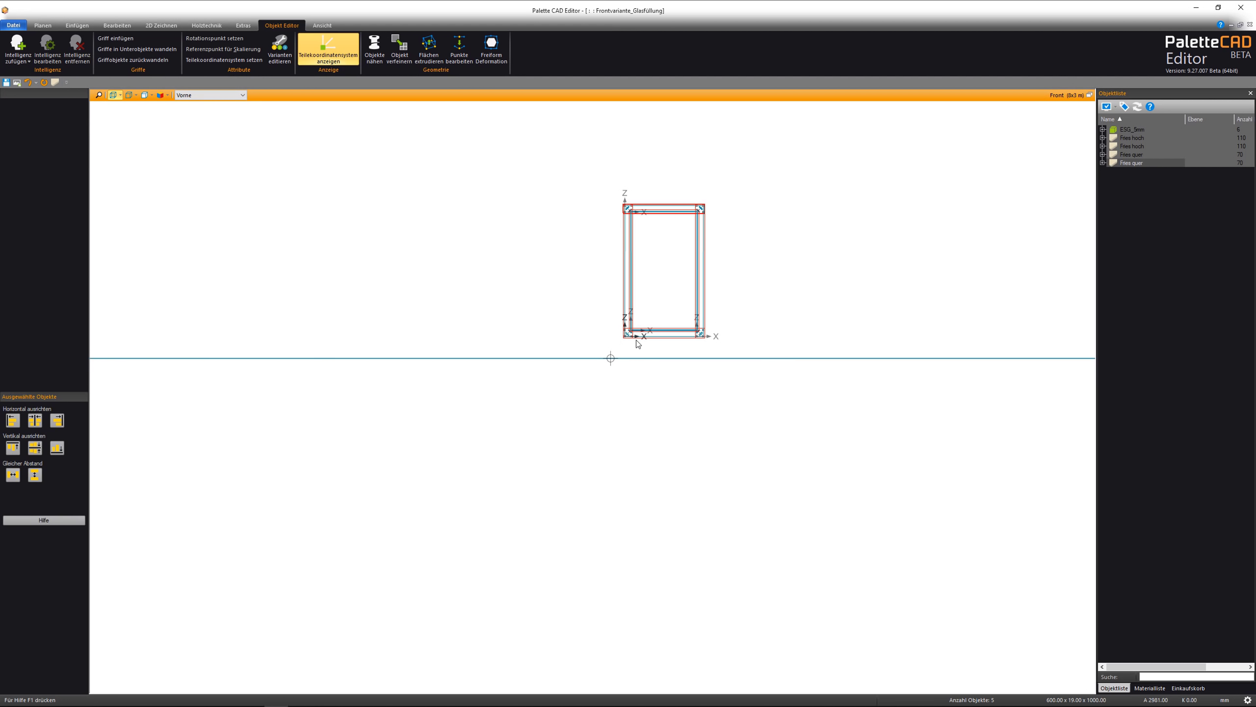
pyautogui.press('v')
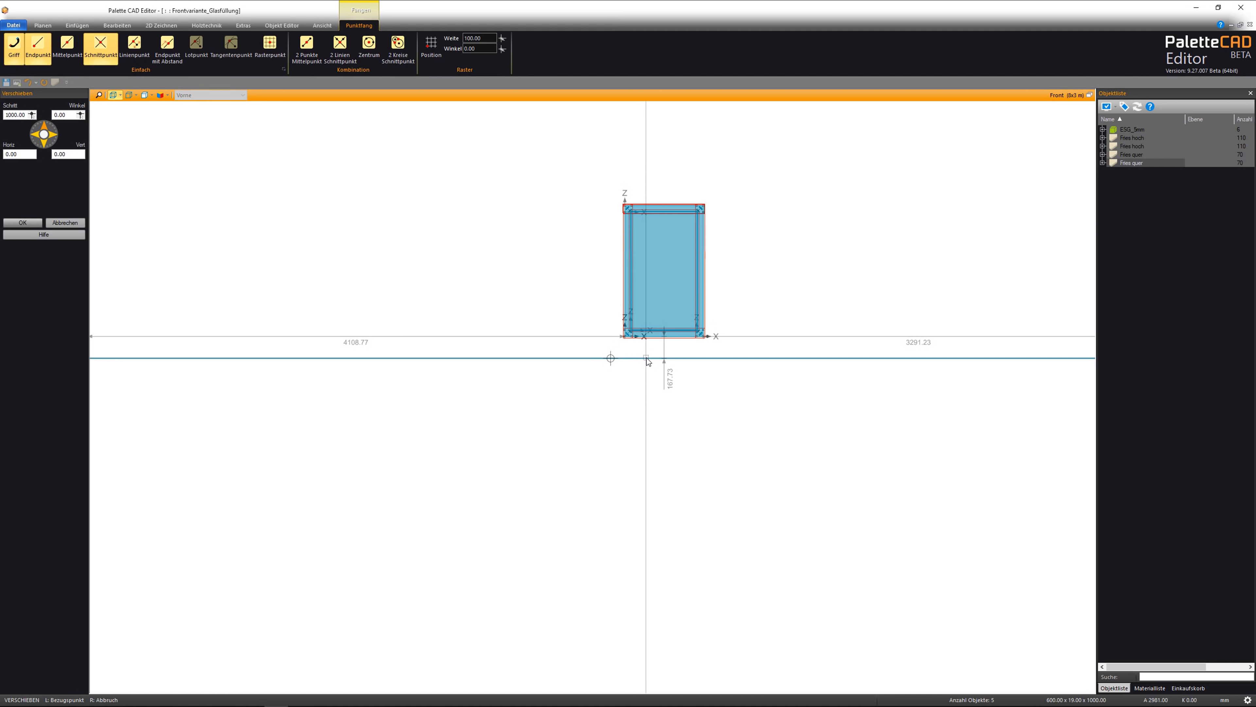
pyautogui.click(625, 338)
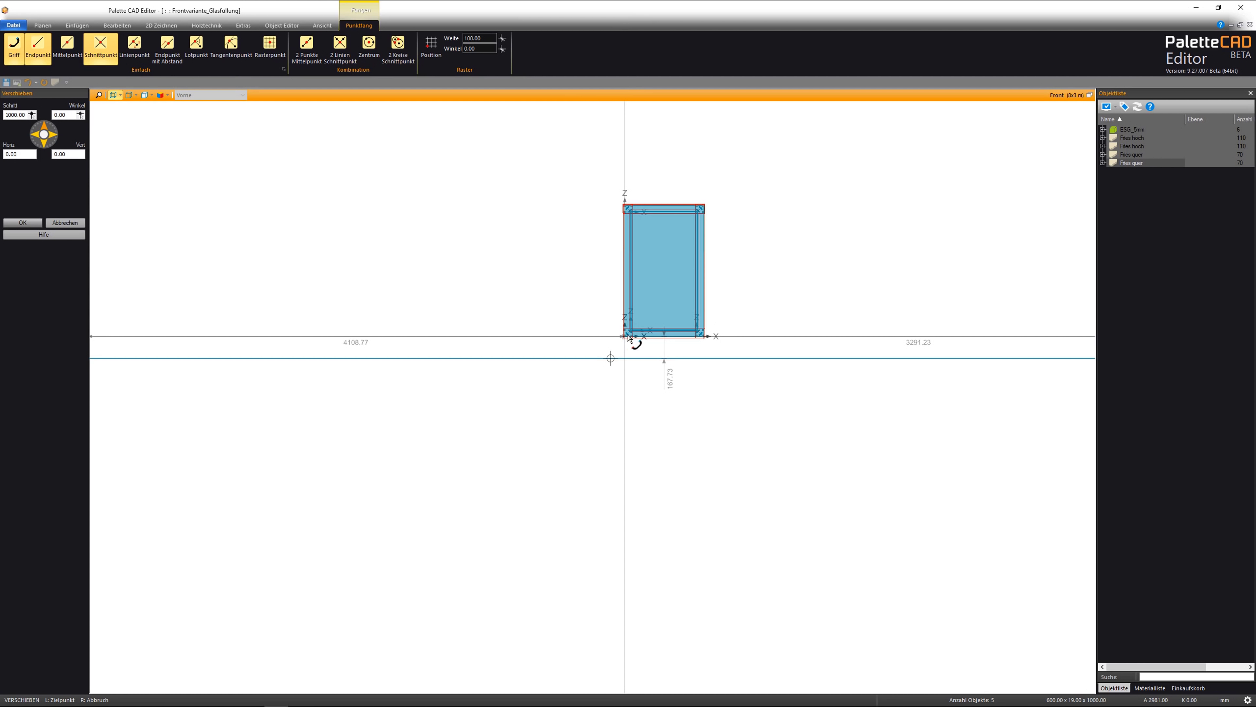
pyautogui.scroll(2, 606, 351)
pyautogui.scroll(2, 606, 351)
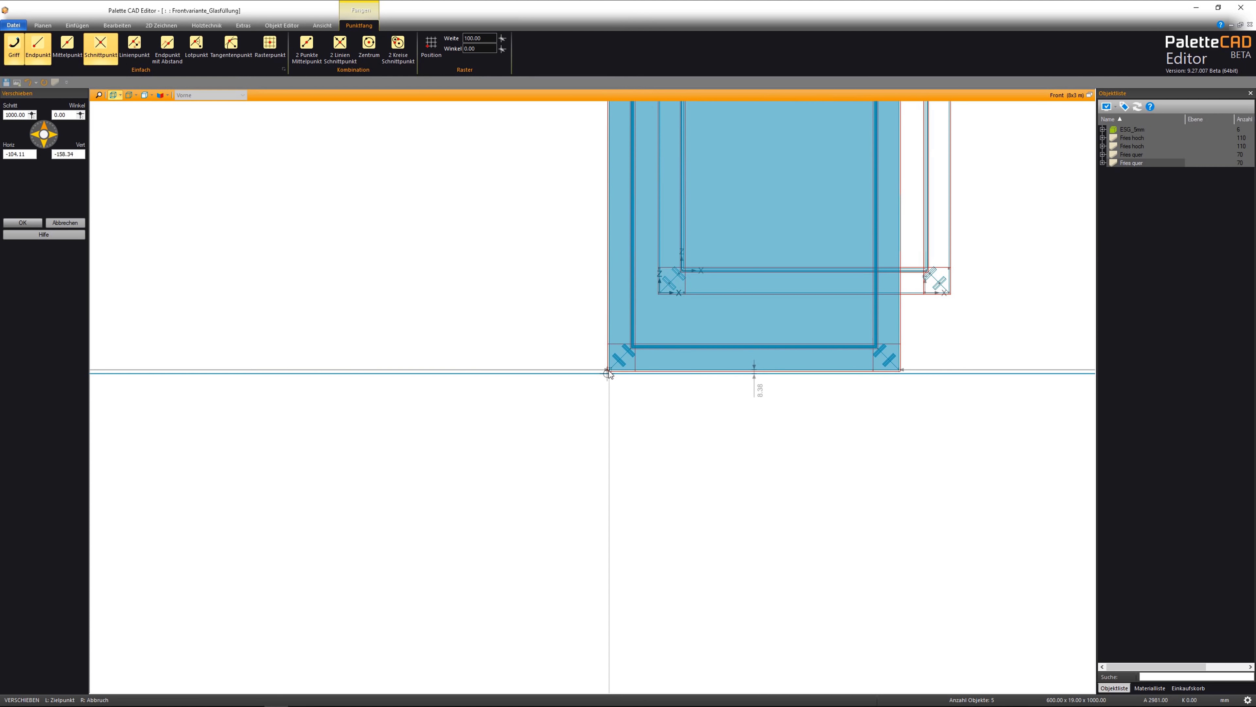
pyautogui.click(608, 375)
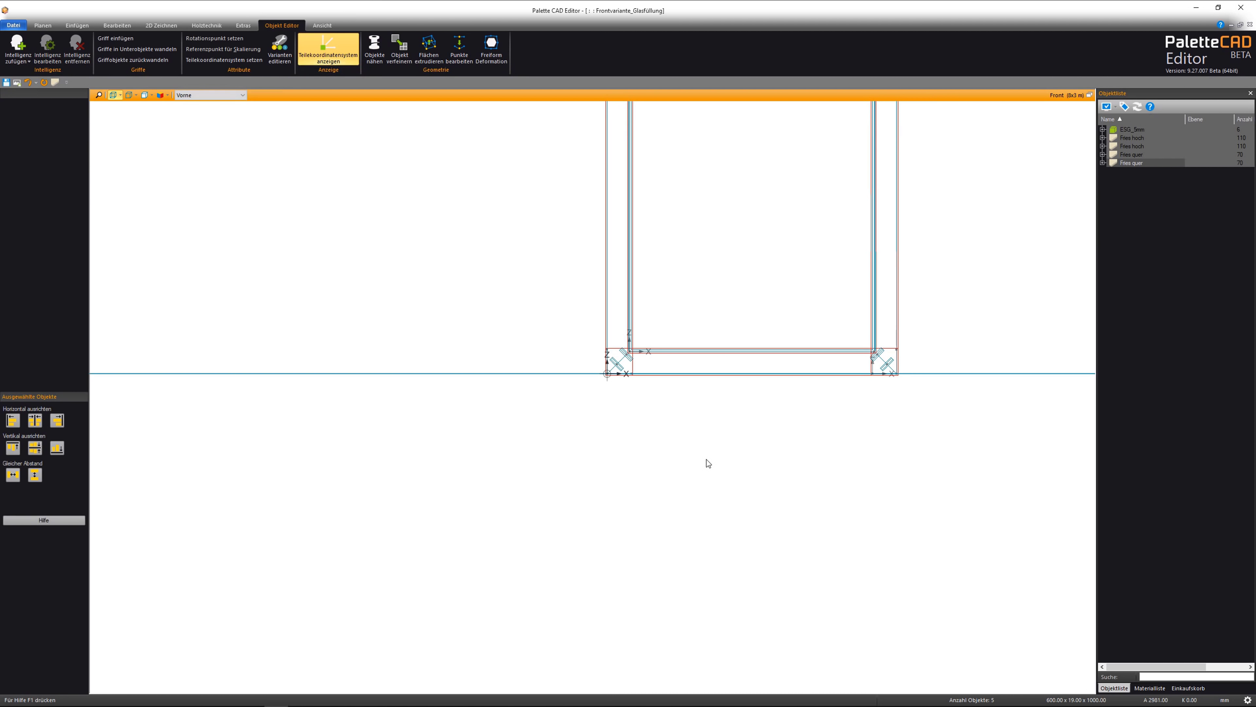
pyautogui.click(1090, 95)
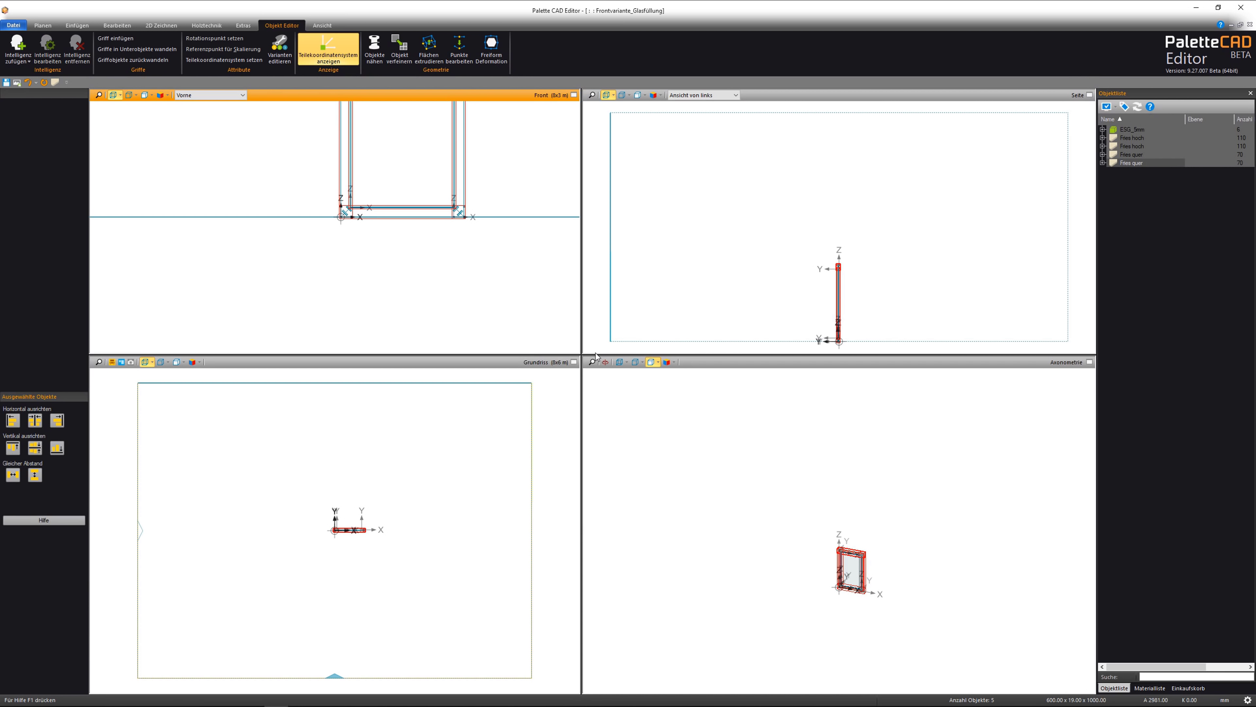
# In plan, move all frame parts so the top-left corner sits on the origin.
pyautogui.click(574, 362)
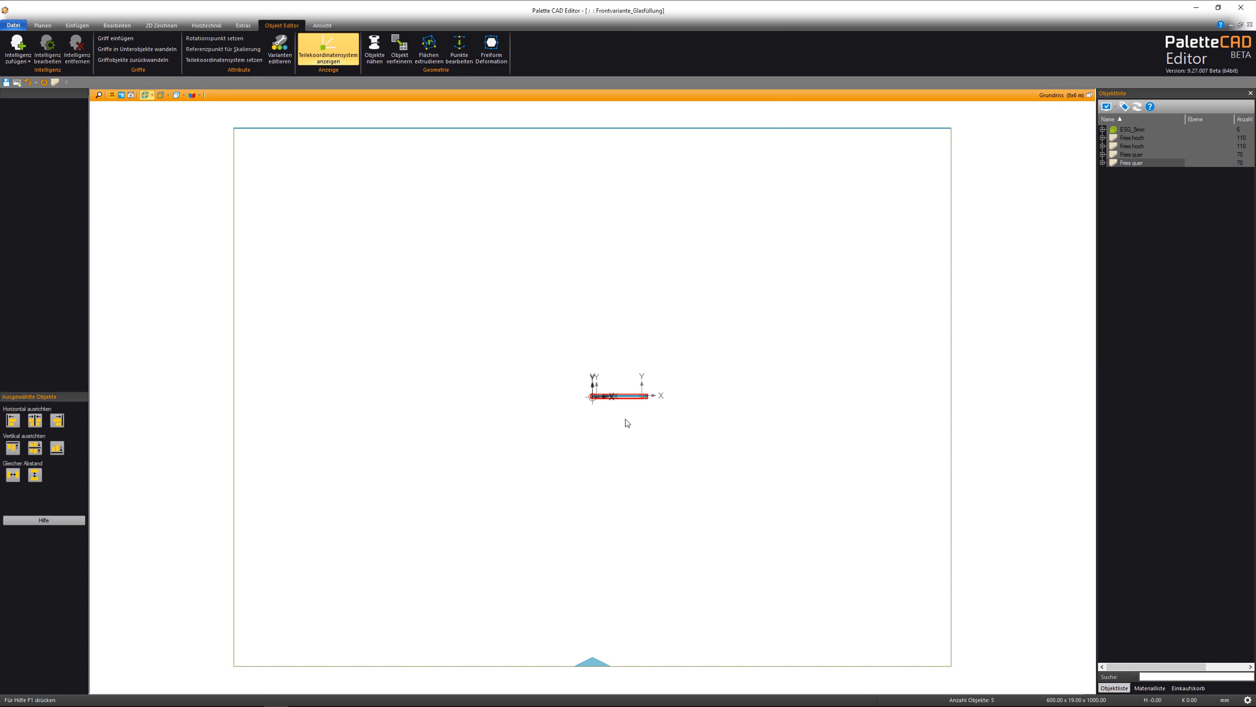
pyautogui.scroll(3, 624, 416)
pyautogui.scroll(3, 621, 394)
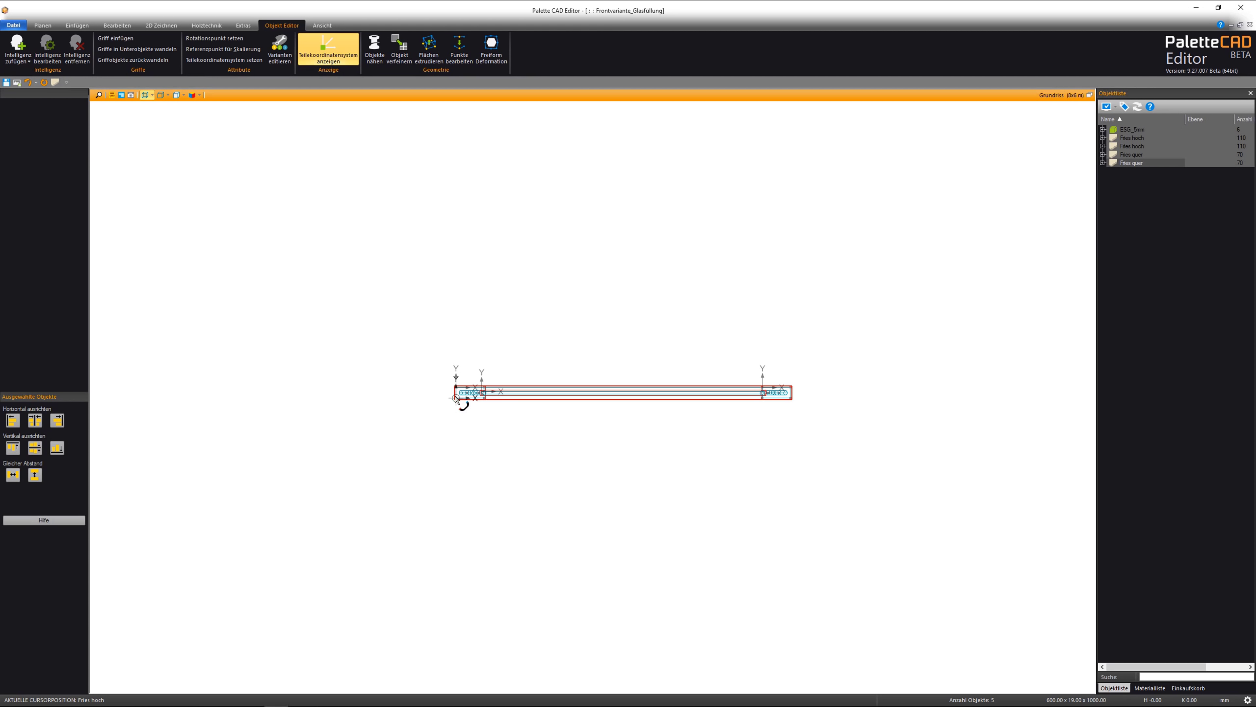
pyautogui.moveTo(917, 308); pyautogui.dragTo(367, 495)
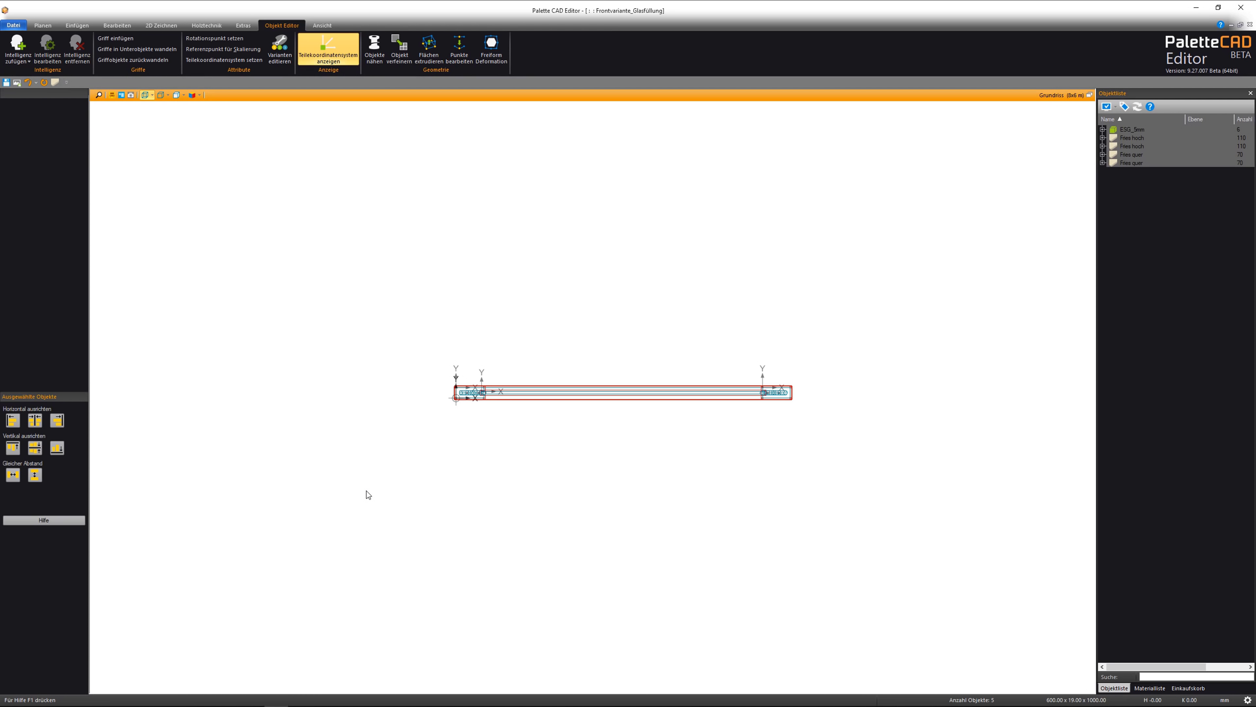
pyautogui.press('v')
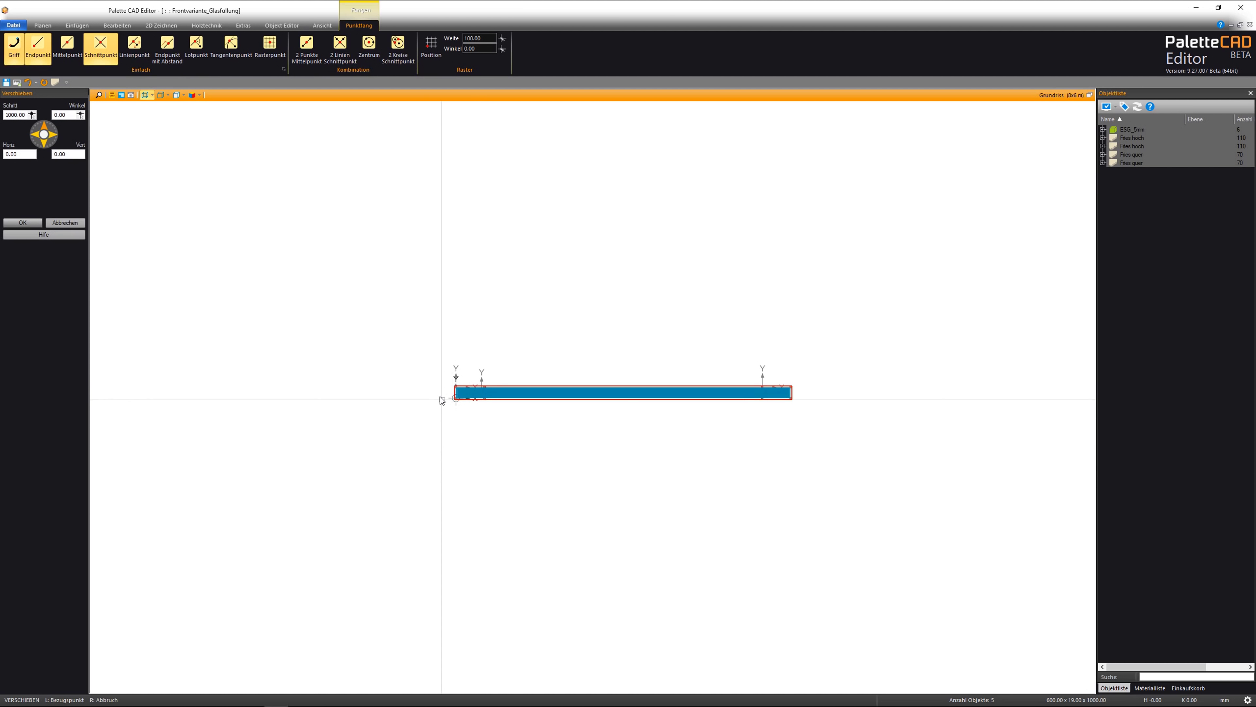
pyautogui.scroll(2, 454, 391)
pyautogui.scroll(2, 454, 391)
pyautogui.scroll(3, 454, 391)
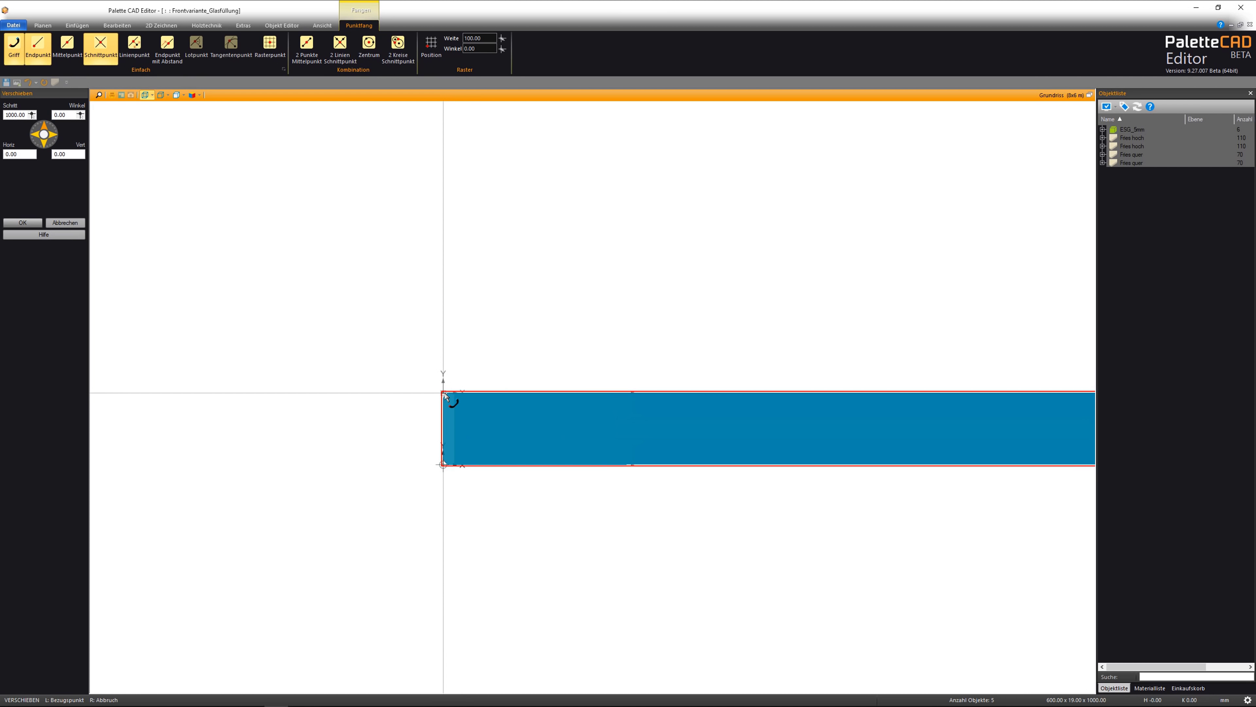
pyautogui.click(444, 395)
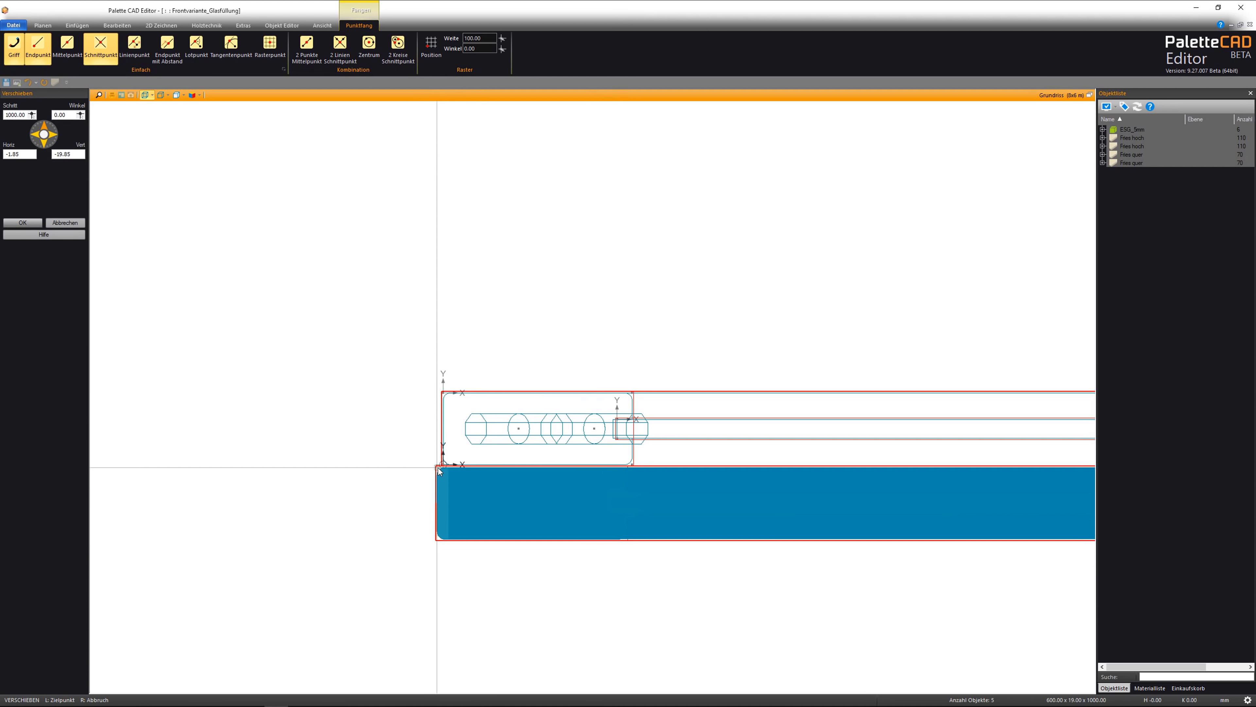
pyautogui.click(443, 465)
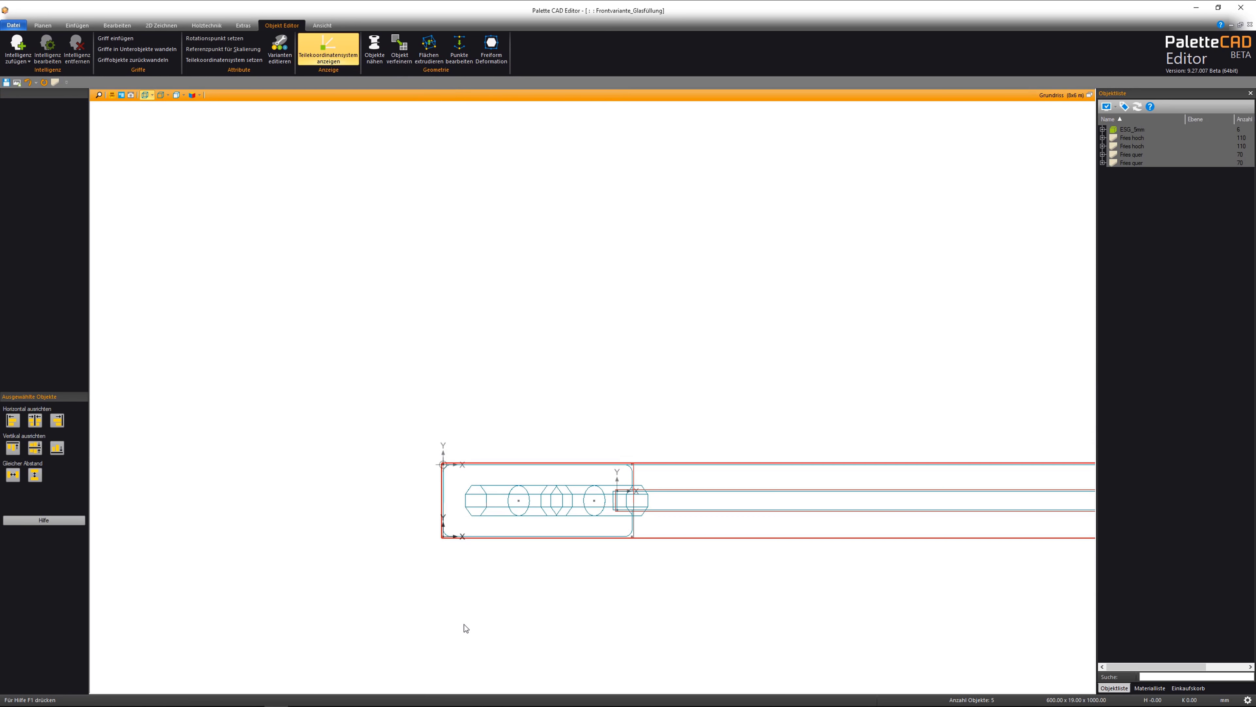
pyautogui.scroll(-2, 863, 331)
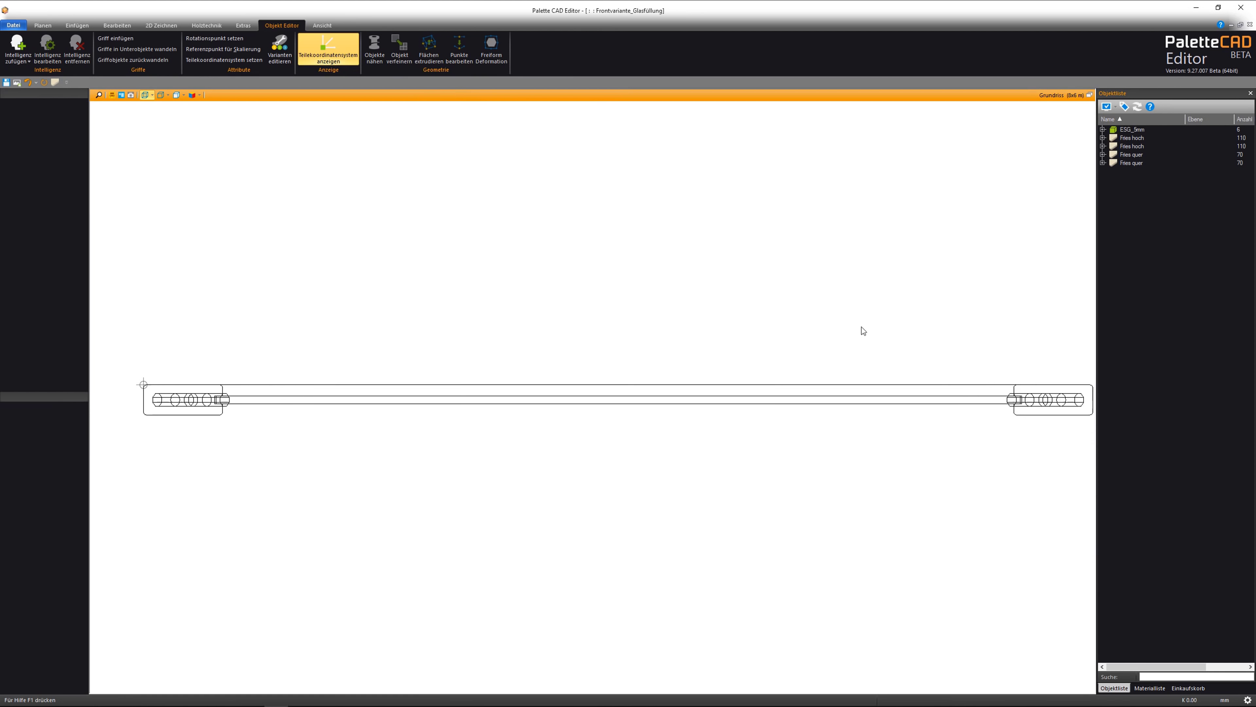
pyautogui.click(1090, 94)
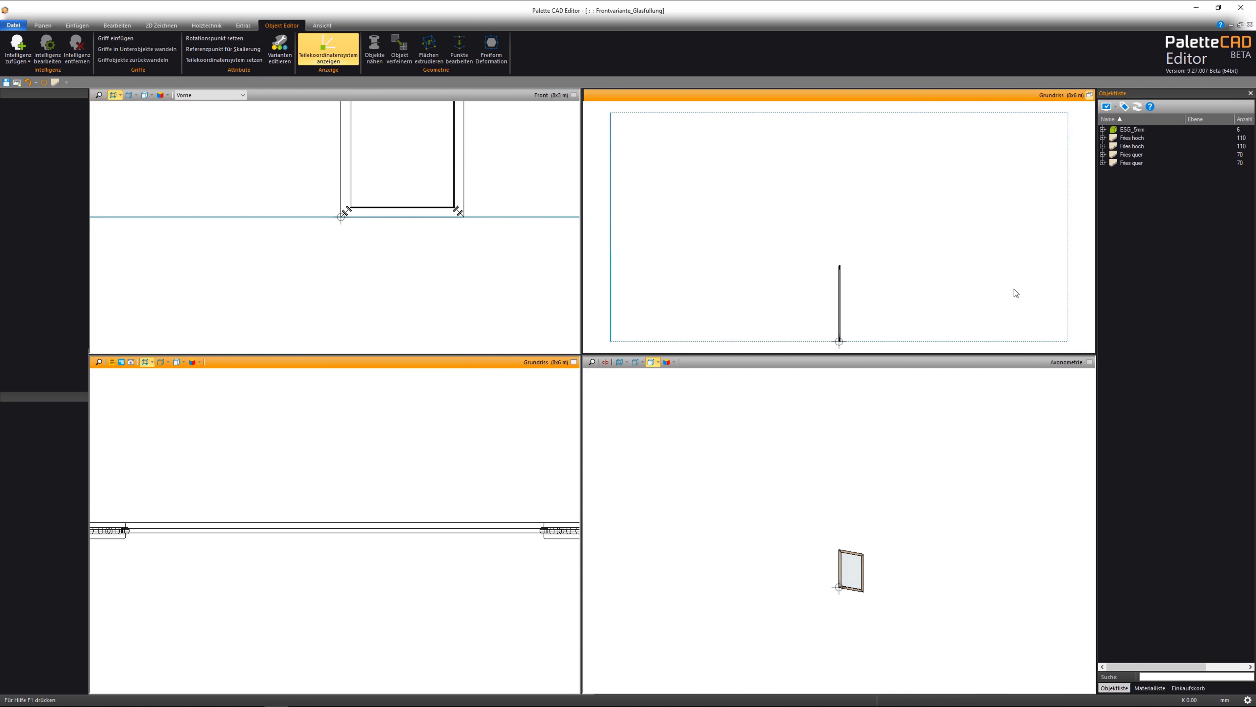
pyautogui.middleClick(926, 606)
pyautogui.click(605, 362)
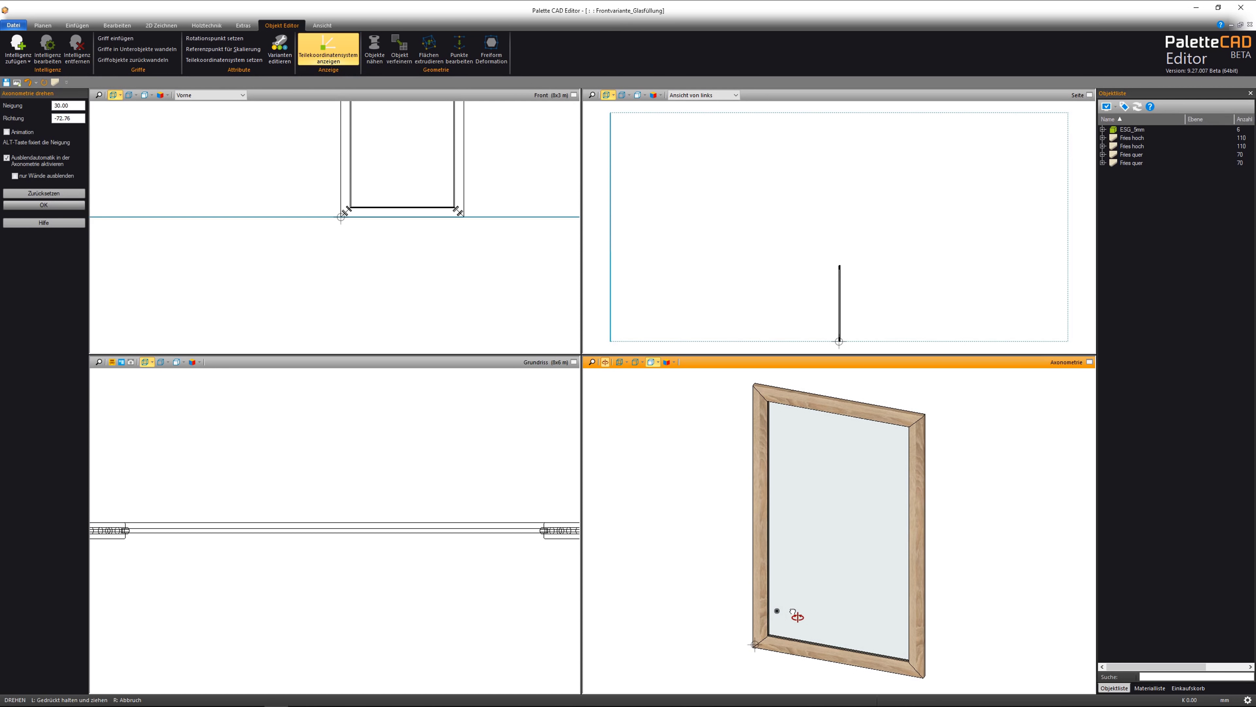
pyautogui.moveTo(793, 612); pyautogui.dragTo(1012, 609)
pyautogui.rightClick(981, 609)
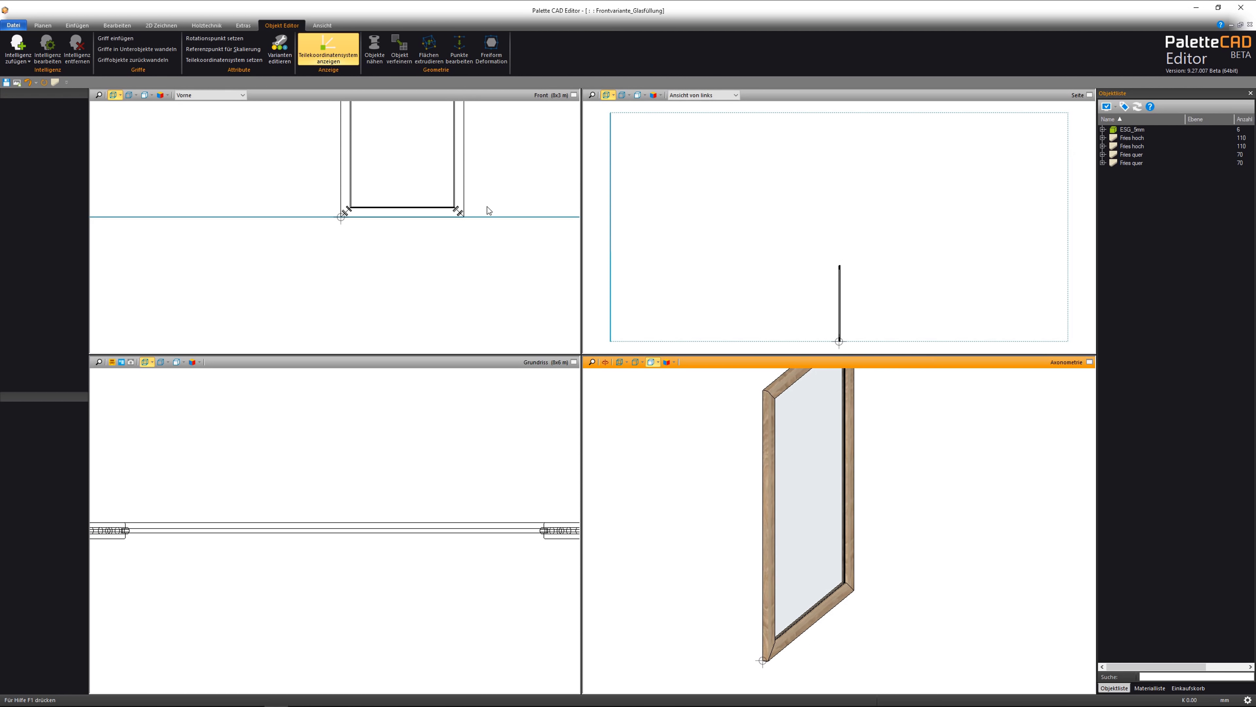
pyautogui.middleClick(540, 144)
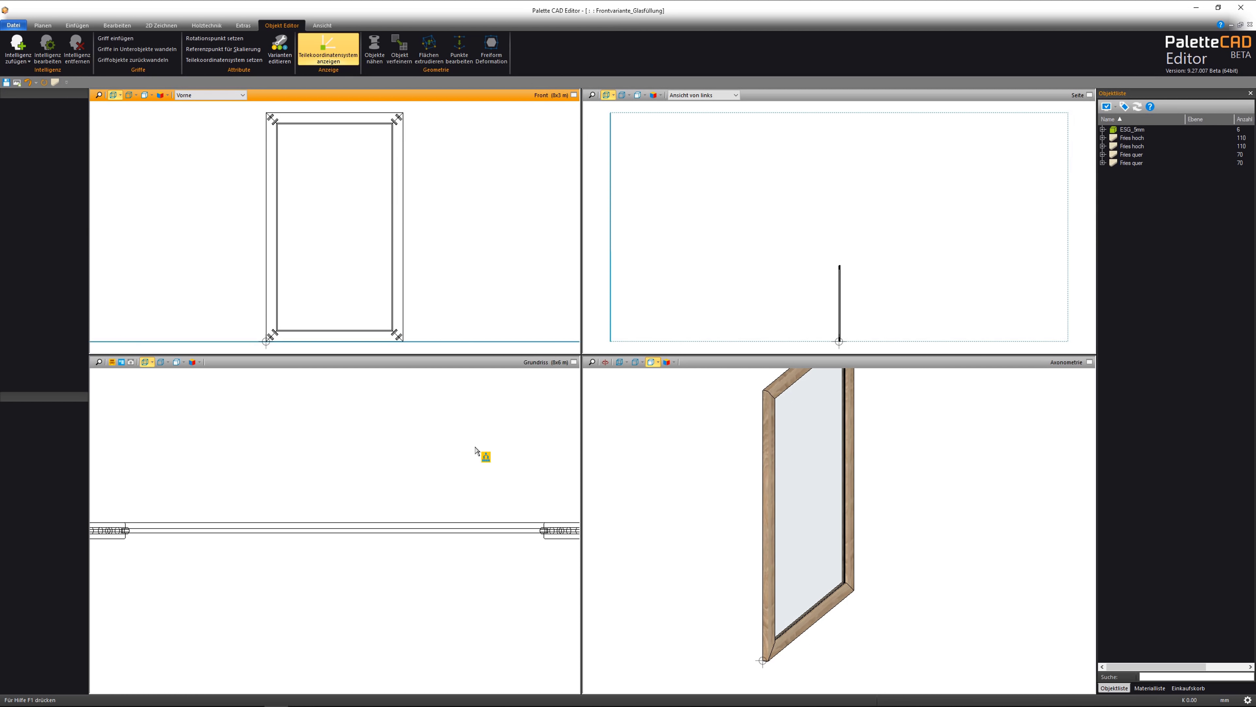
pyautogui.middleClick(490, 444)
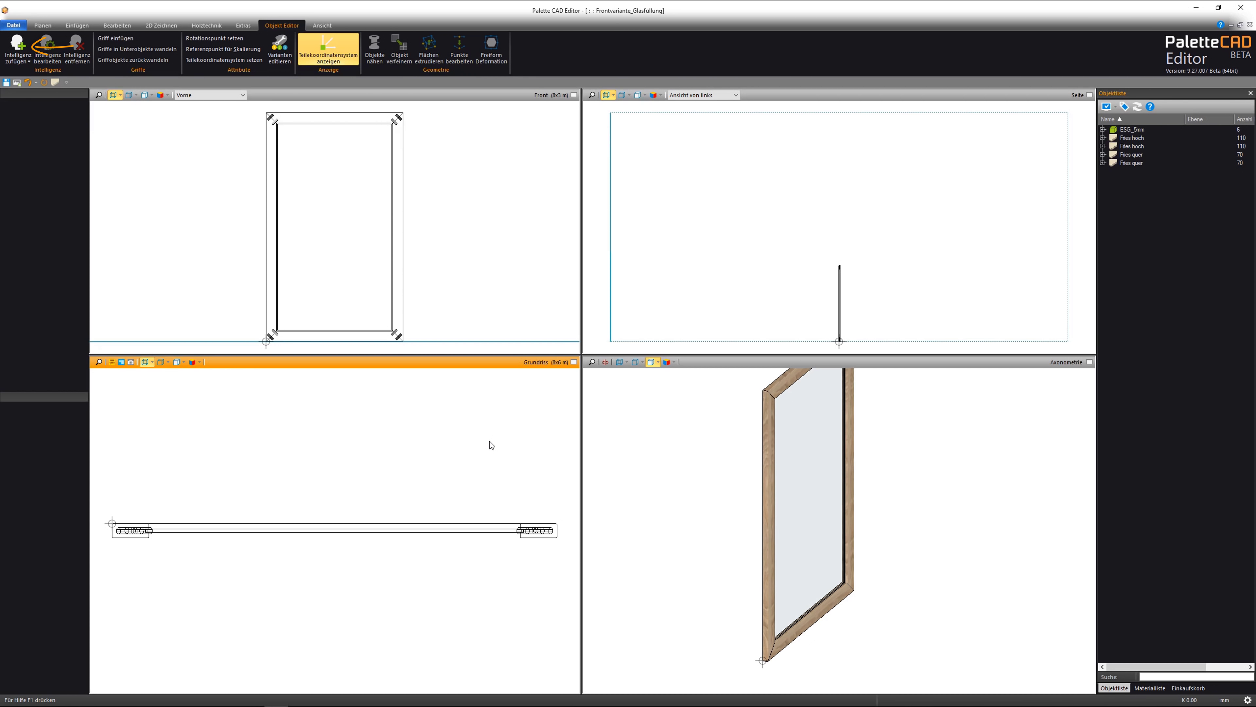
pyautogui.click(17, 43)
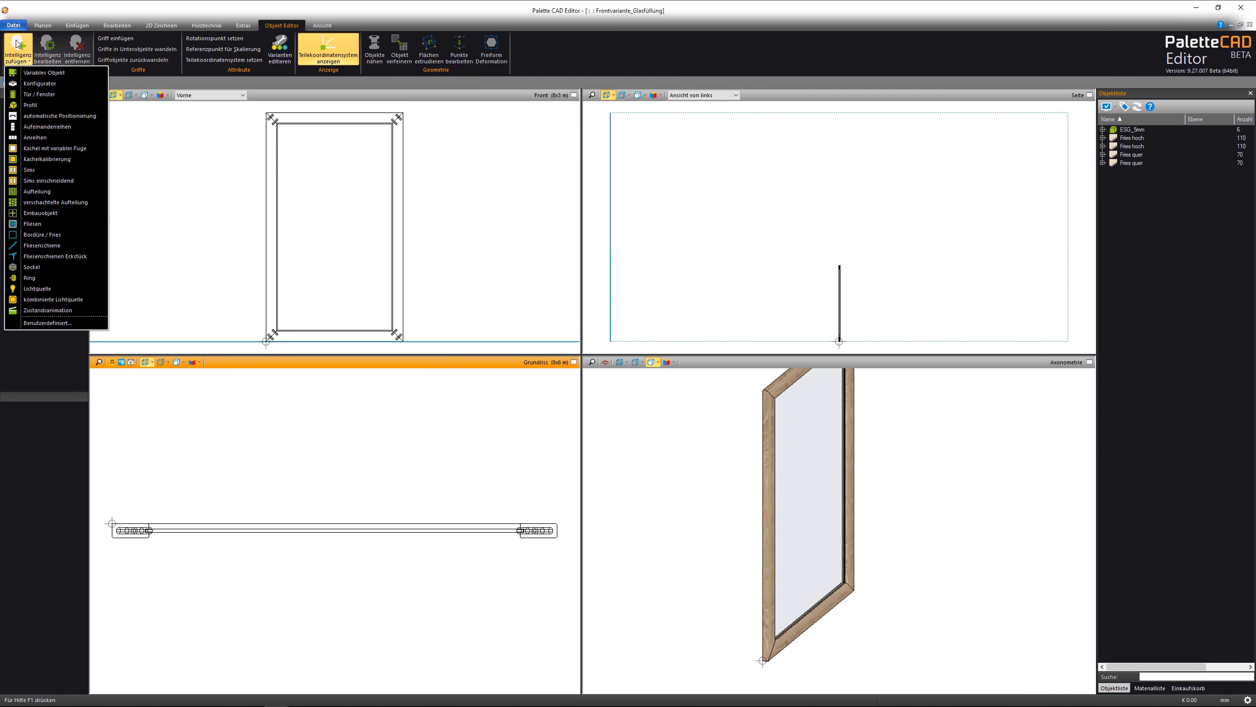
# Make the front a variable object and add an X-direction stretch plane inside its left end.
pyautogui.click(50, 74)
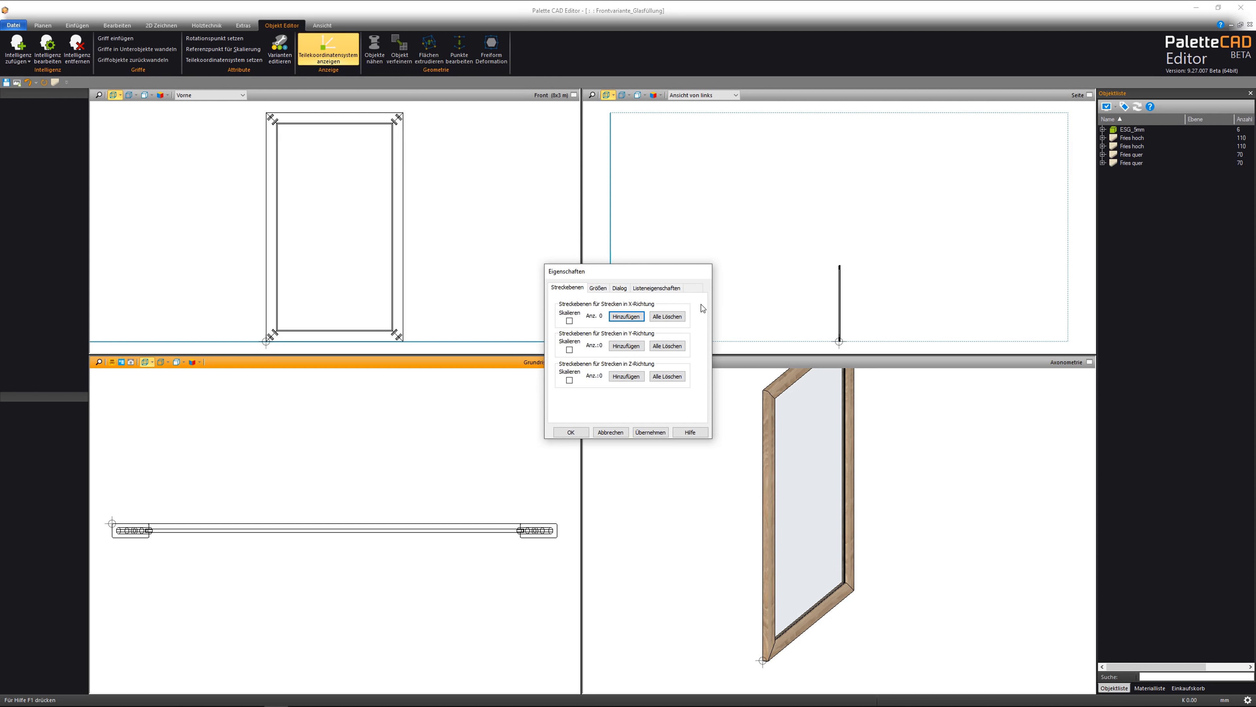
pyautogui.moveTo(638, 276)
pyautogui.mouseDown()
pyautogui.moveTo(684, 272)
pyautogui.moveTo(692, 309)
pyautogui.moveTo(677, 305)
pyautogui.mouseUp()
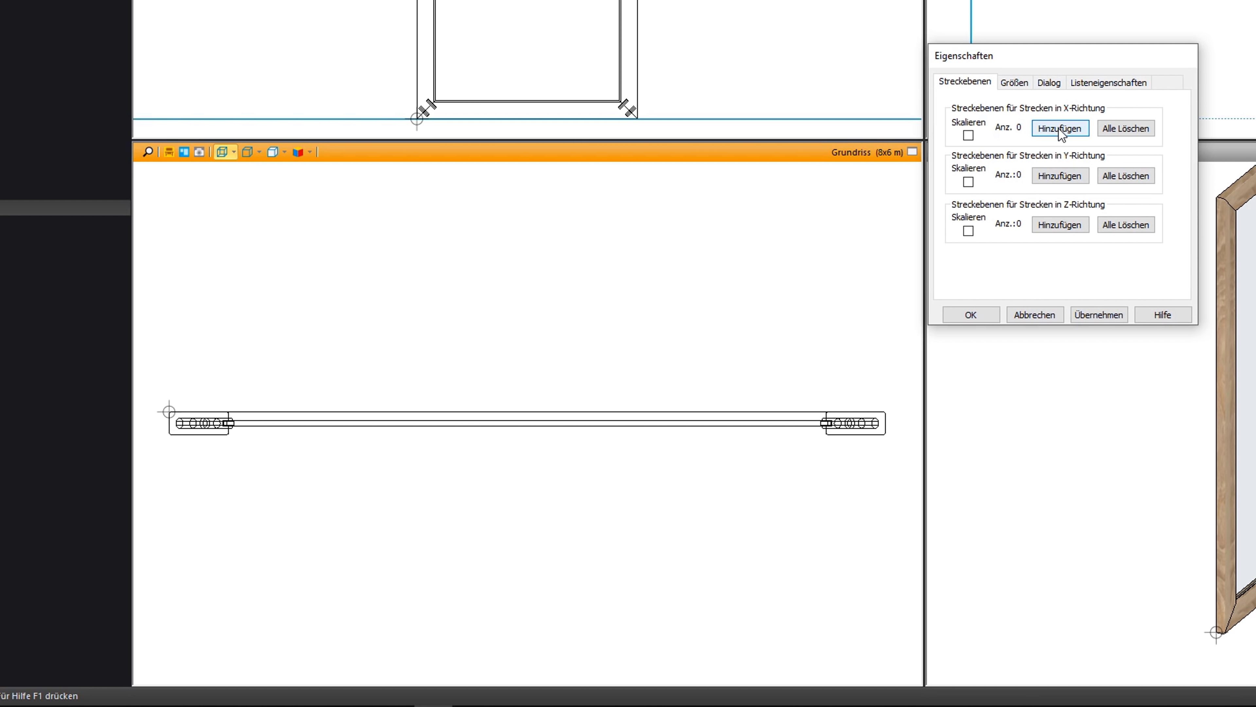
pyautogui.click(1061, 129)
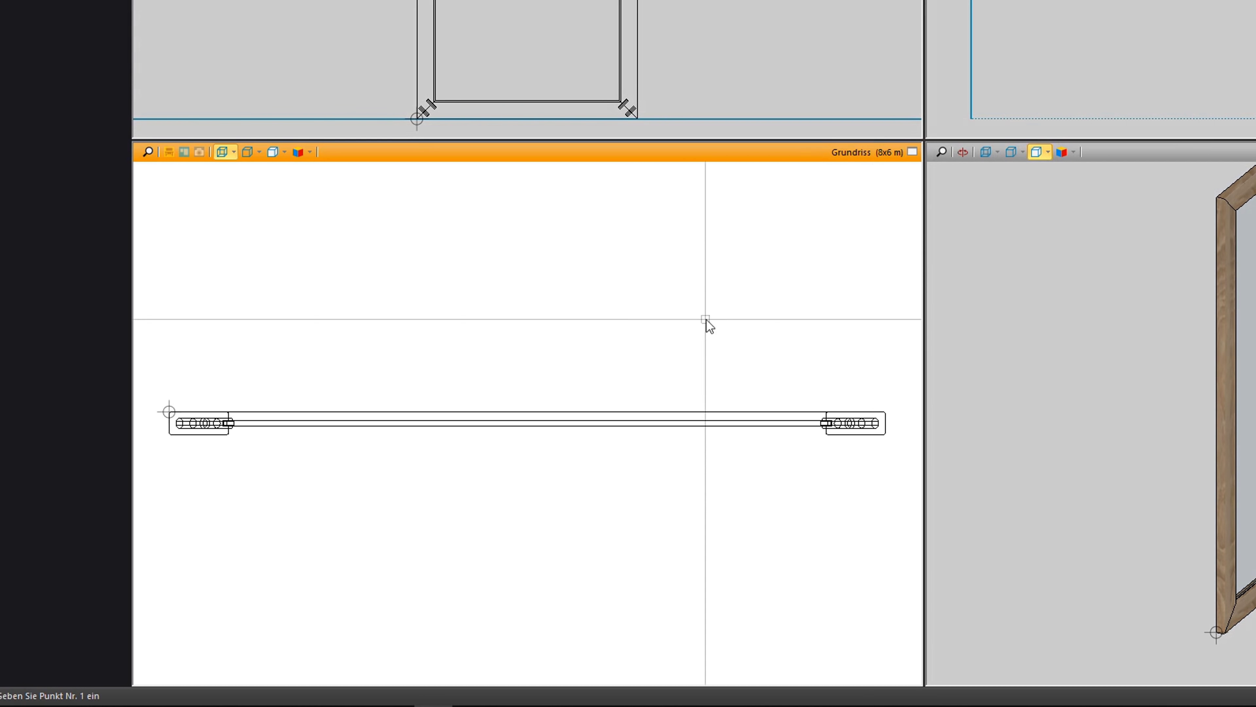
pyautogui.moveTo(301, 413); pyautogui.dragTo(617, 393, button='middle')
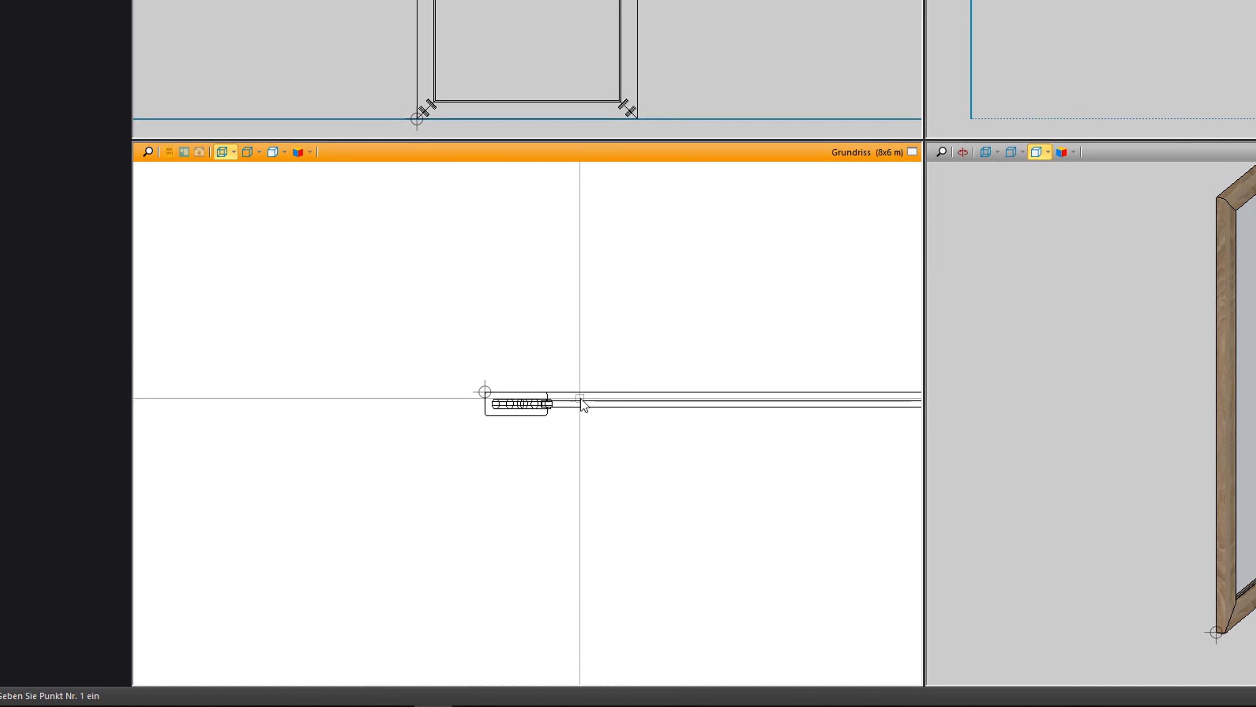
pyautogui.scroll(2, 581, 402)
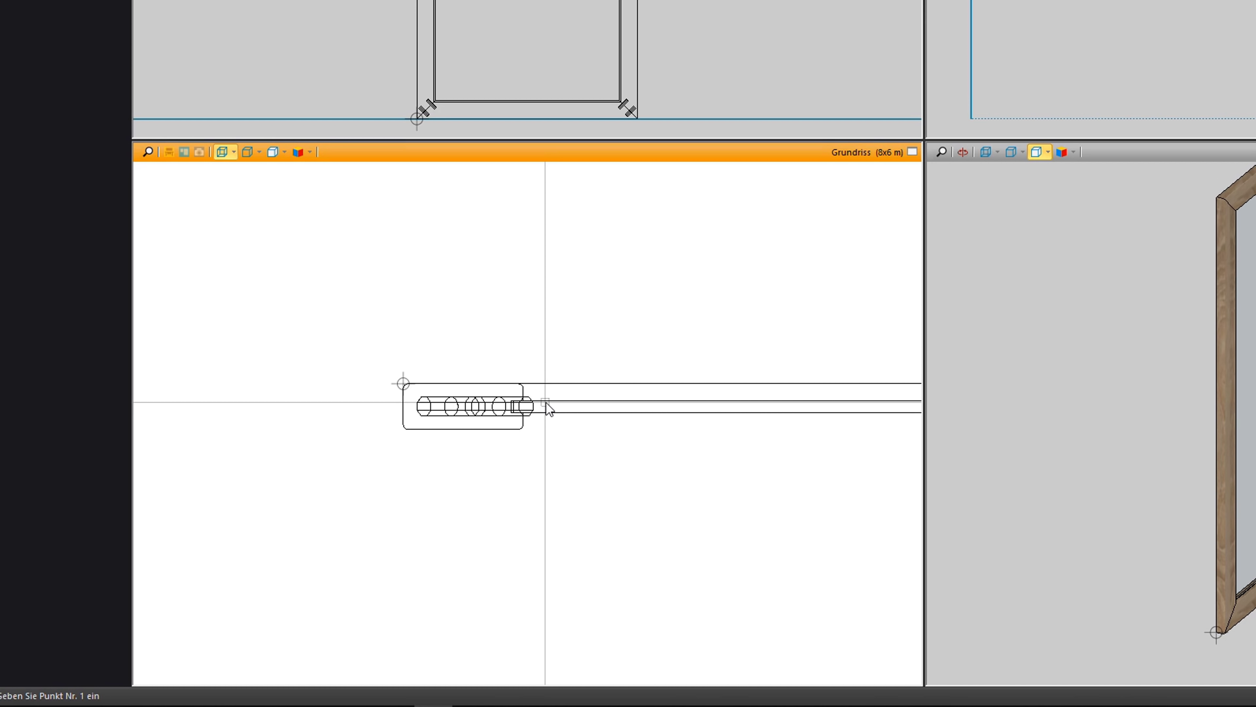
pyautogui.click(547, 404)
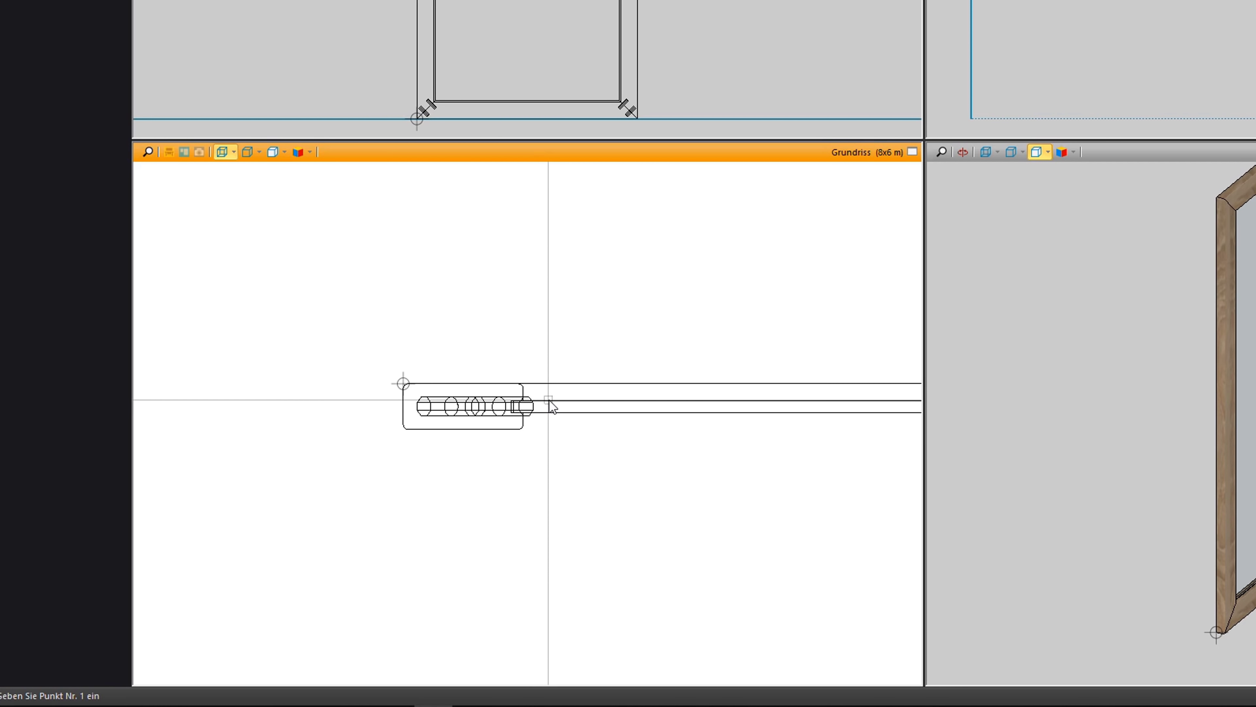
pyautogui.scroll(-3, 643, 483)
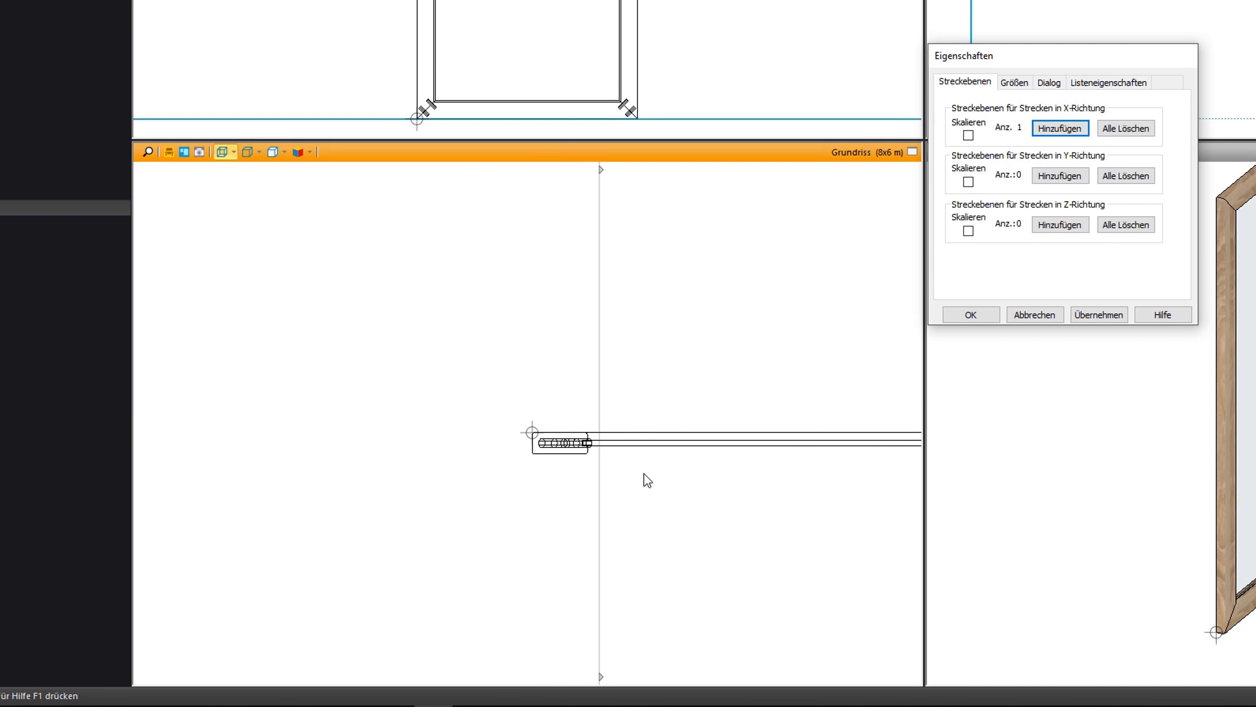
pyautogui.scroll(-2, 668, 487)
pyautogui.moveTo(670, 489); pyautogui.dragTo(516, 444, button='middle')
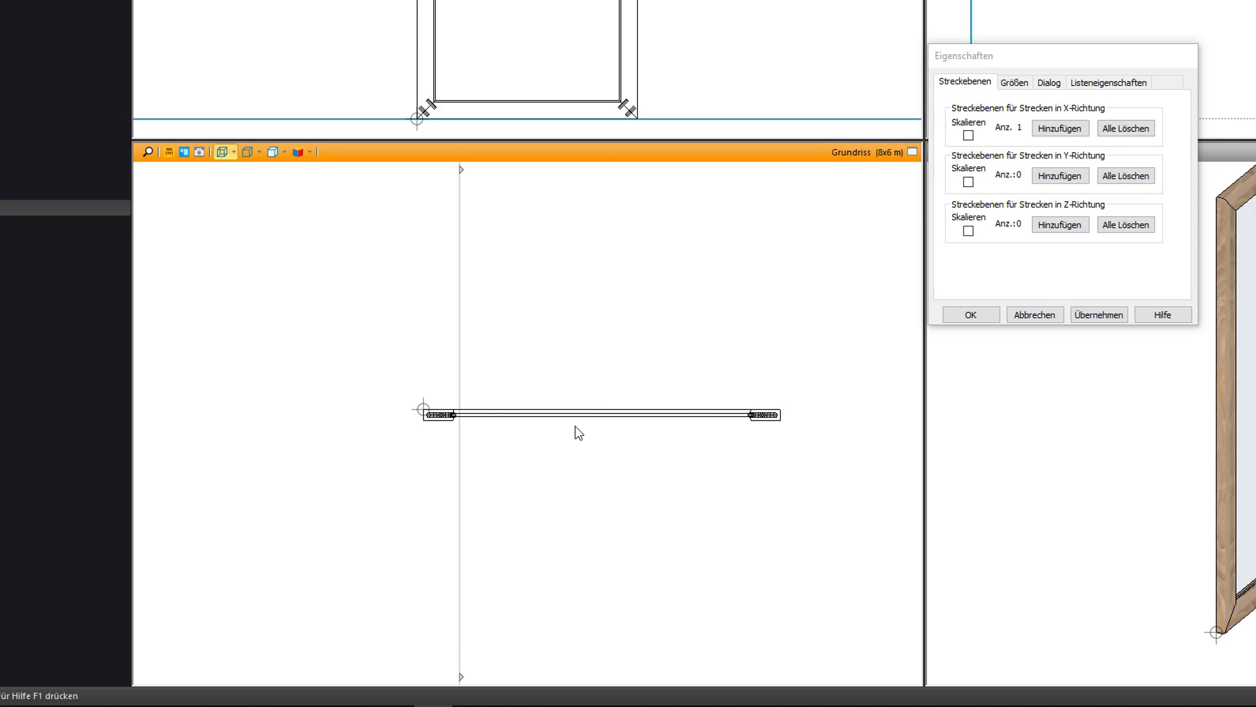
# Add two Y-direction stretch planes across the frame.
pyautogui.scroll(2, 510, 448)
pyautogui.scroll(1, 457, 426)
pyautogui.scroll(2, 452, 418)
pyautogui.scroll(3, 470, 413)
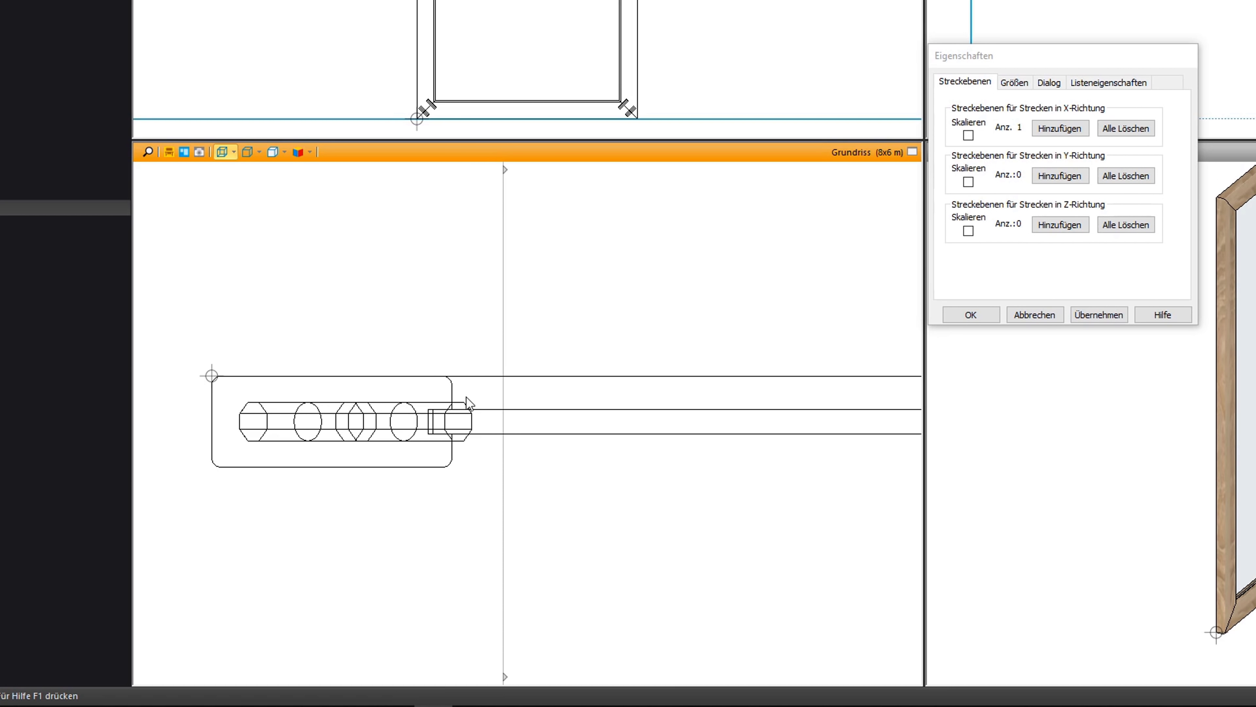
pyautogui.click(1061, 176)
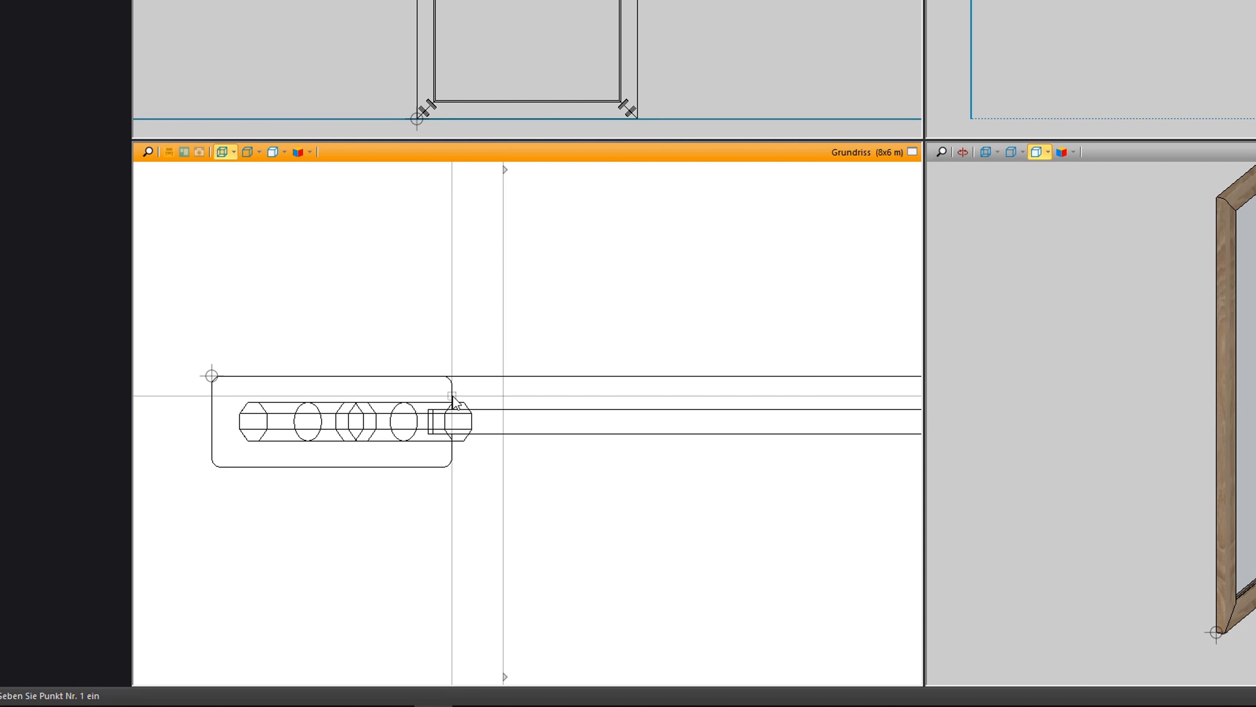
pyautogui.scroll(3, 453, 396)
pyautogui.scroll(1, 453, 394)
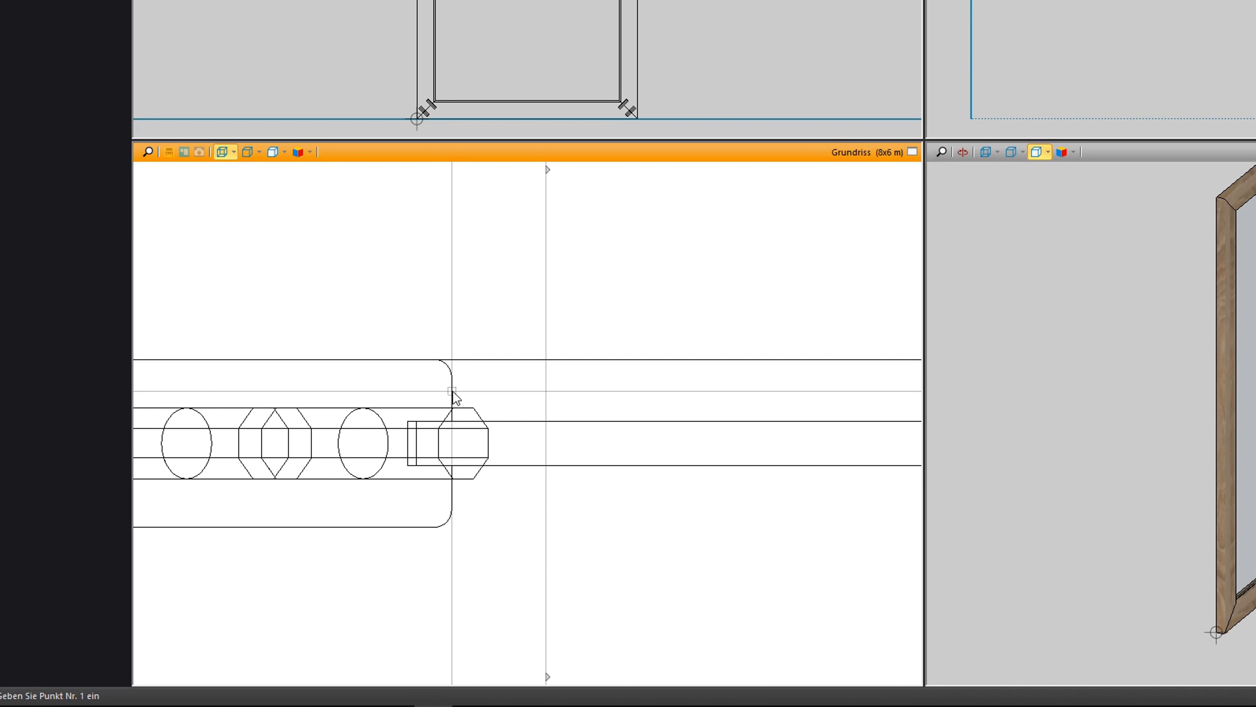
pyautogui.click(453, 391)
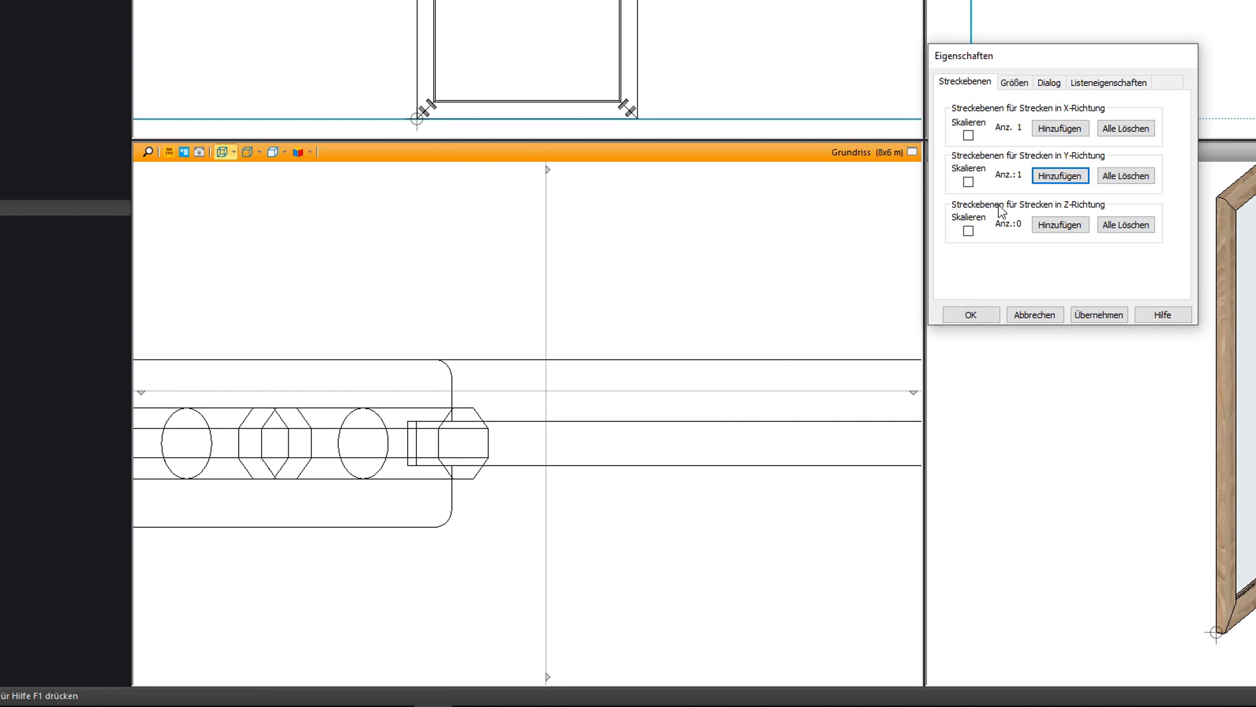
pyautogui.click(1060, 173)
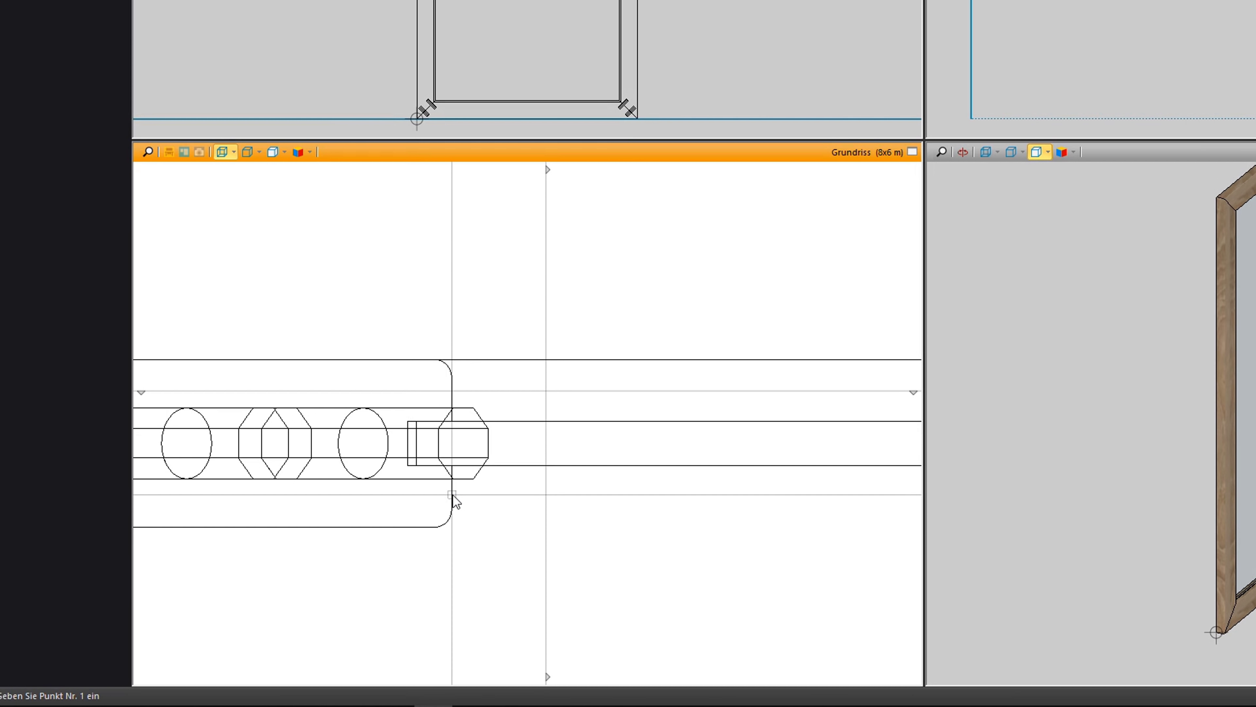
pyautogui.click(453, 496)
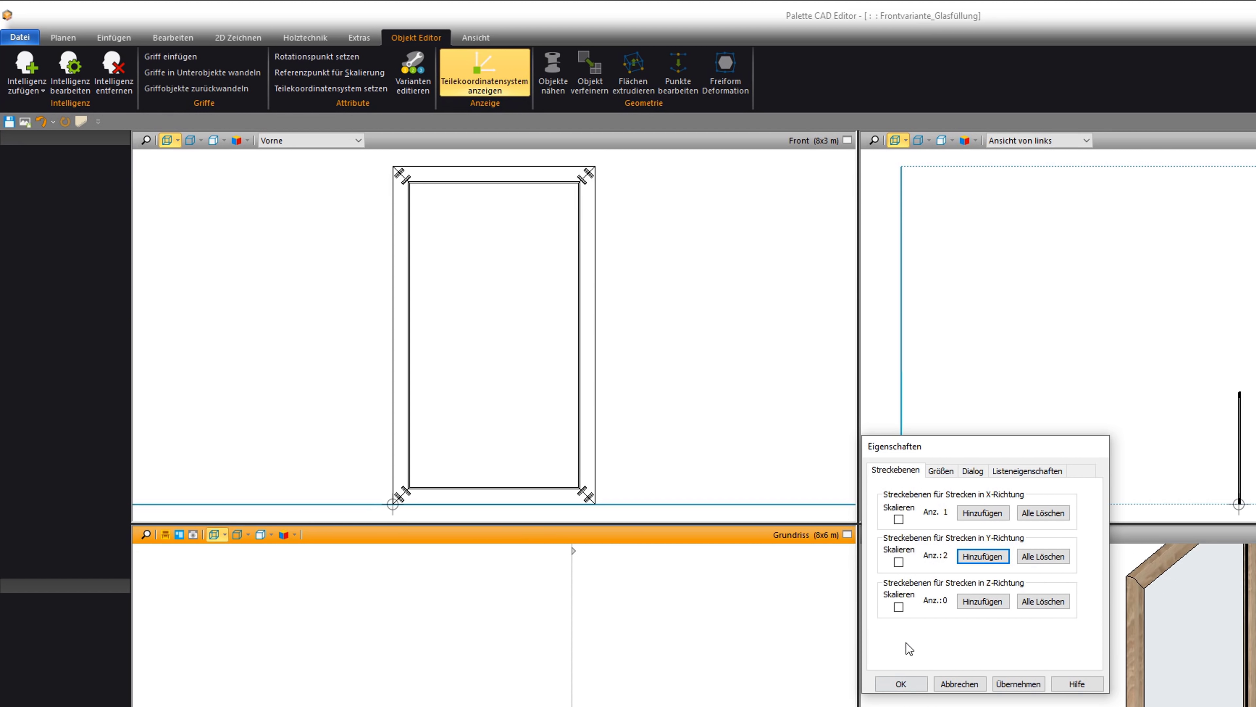
# Add a Z-direction stretch plane at a picked point on the frame.
pyautogui.click(987, 600)
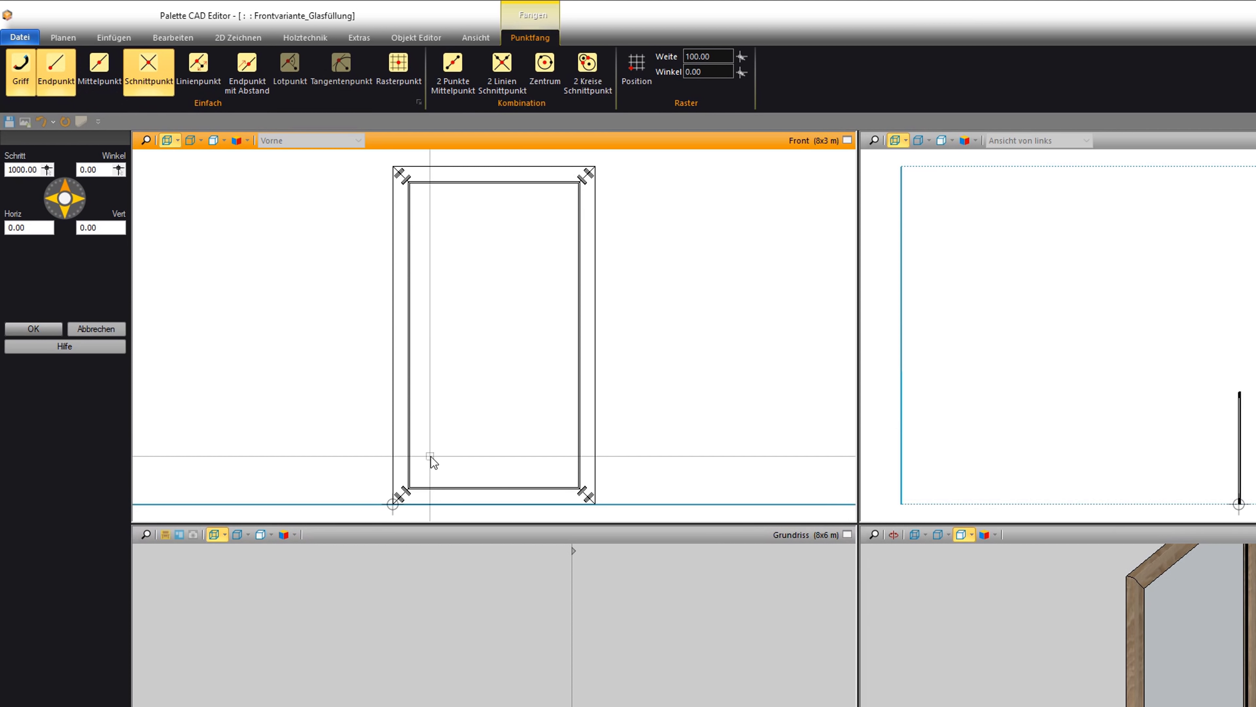
pyautogui.moveTo(434, 457); pyautogui.dragTo(469, 442, button='middle')
pyautogui.scroll(2, 472, 445)
pyautogui.scroll(2, 471, 454)
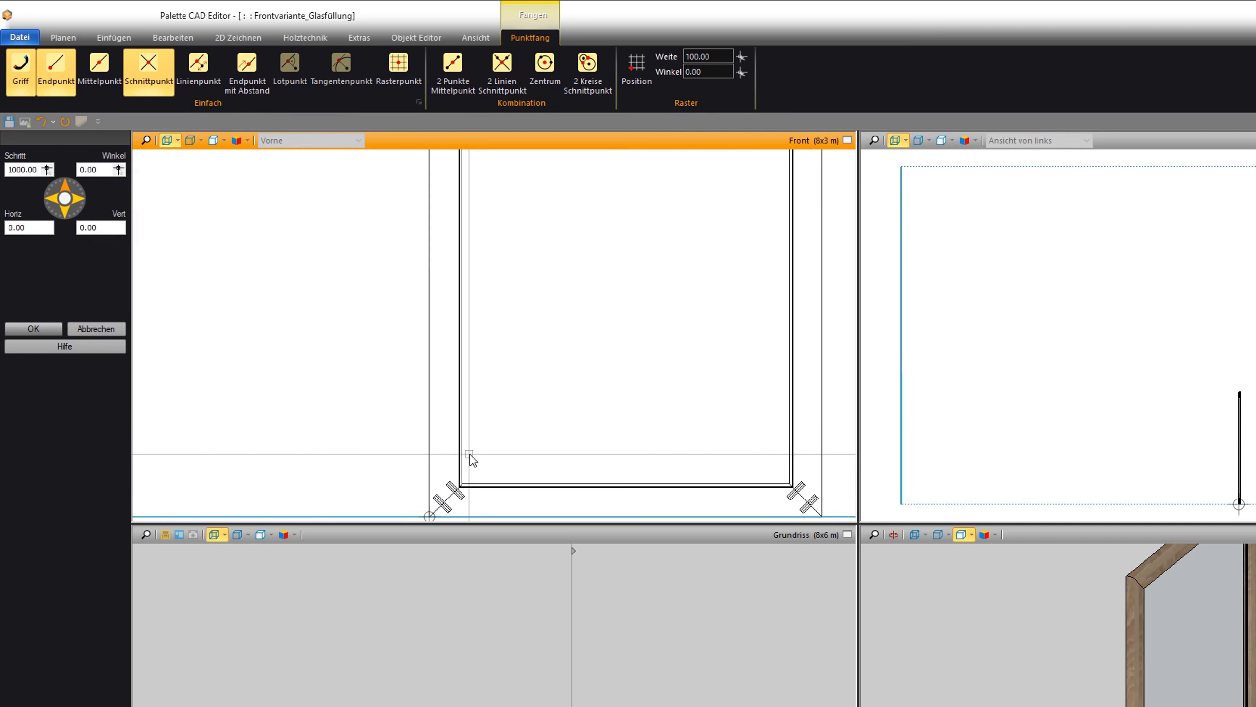
pyautogui.scroll(1, 465, 463)
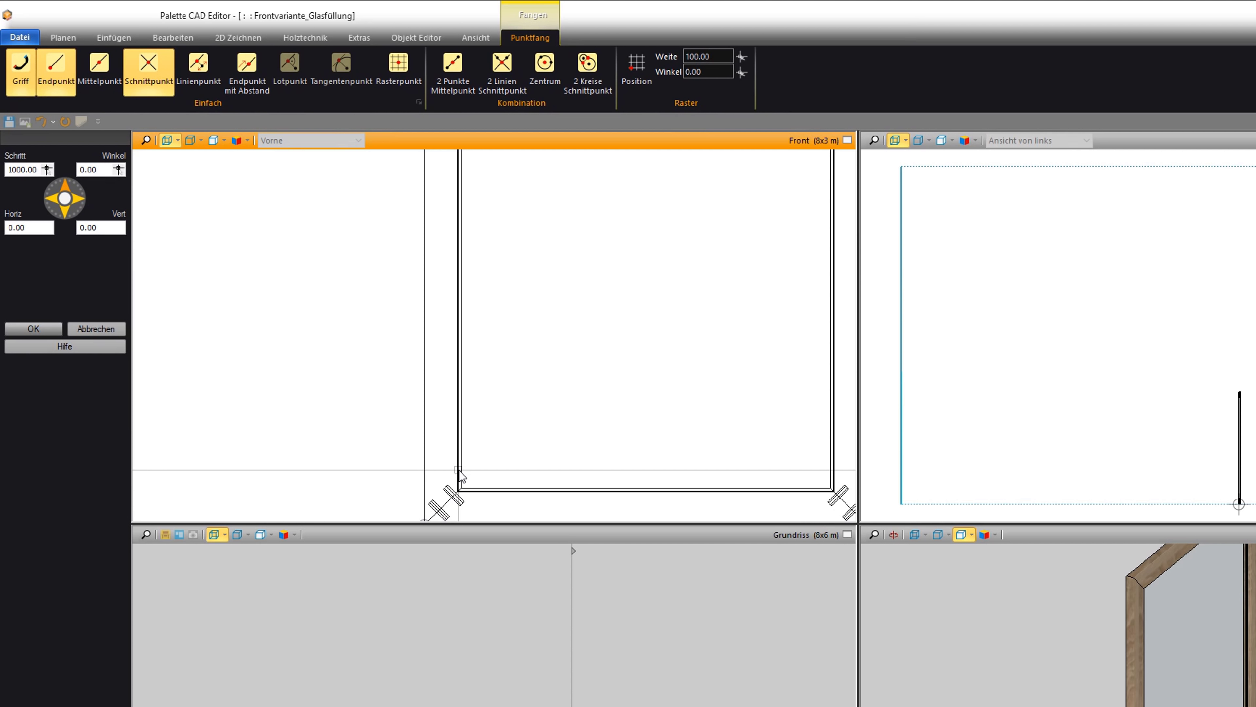
pyautogui.click(460, 476)
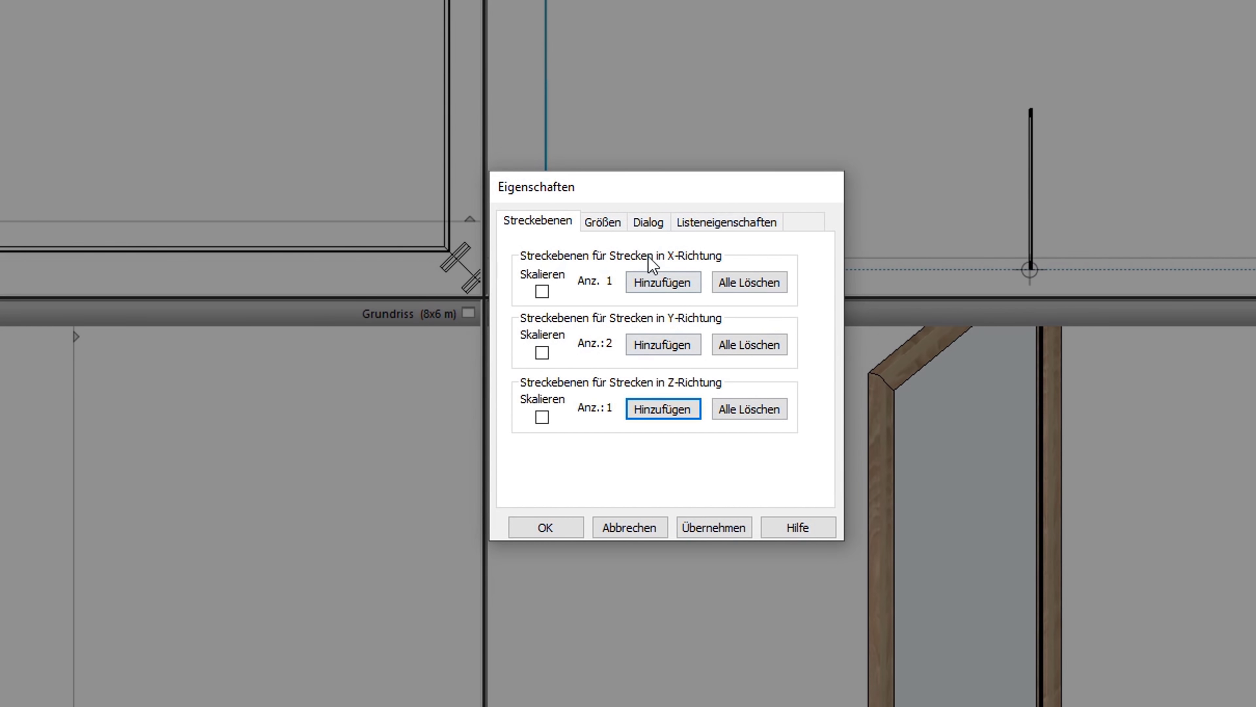
# Label the X, Y and Z size inputs B, D and L and confirm.
pyautogui.click(649, 223)
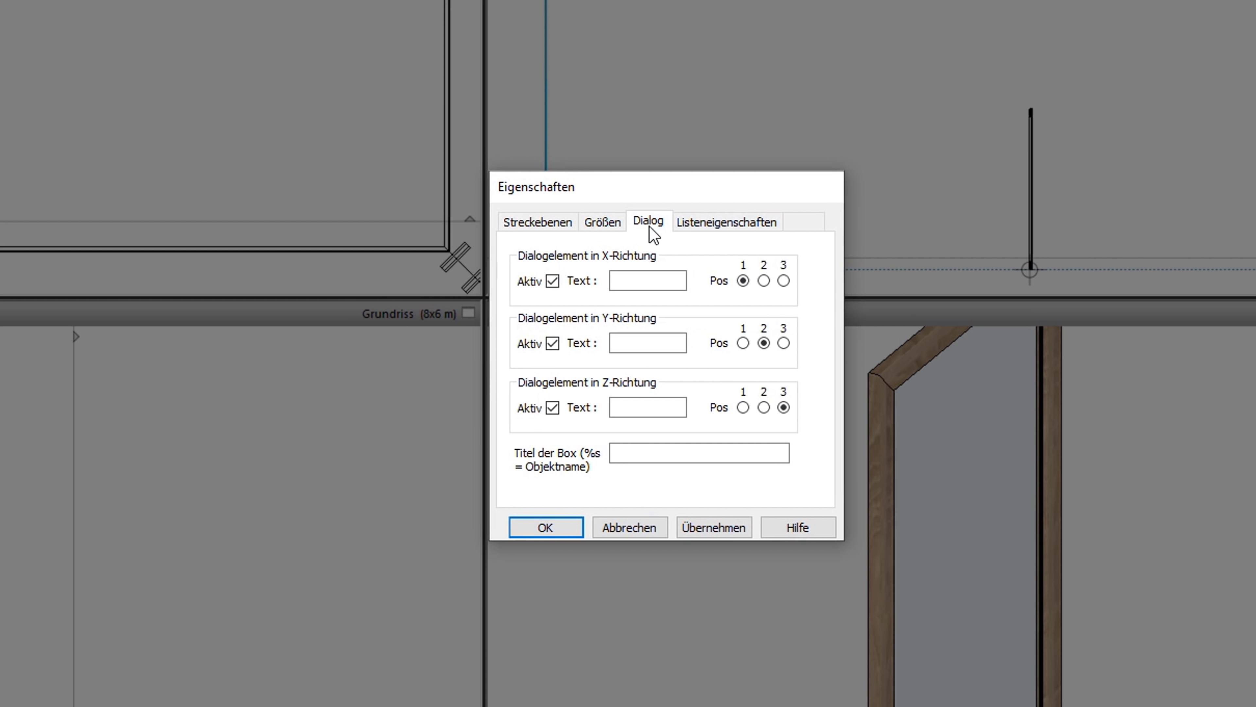
pyautogui.click(654, 278)
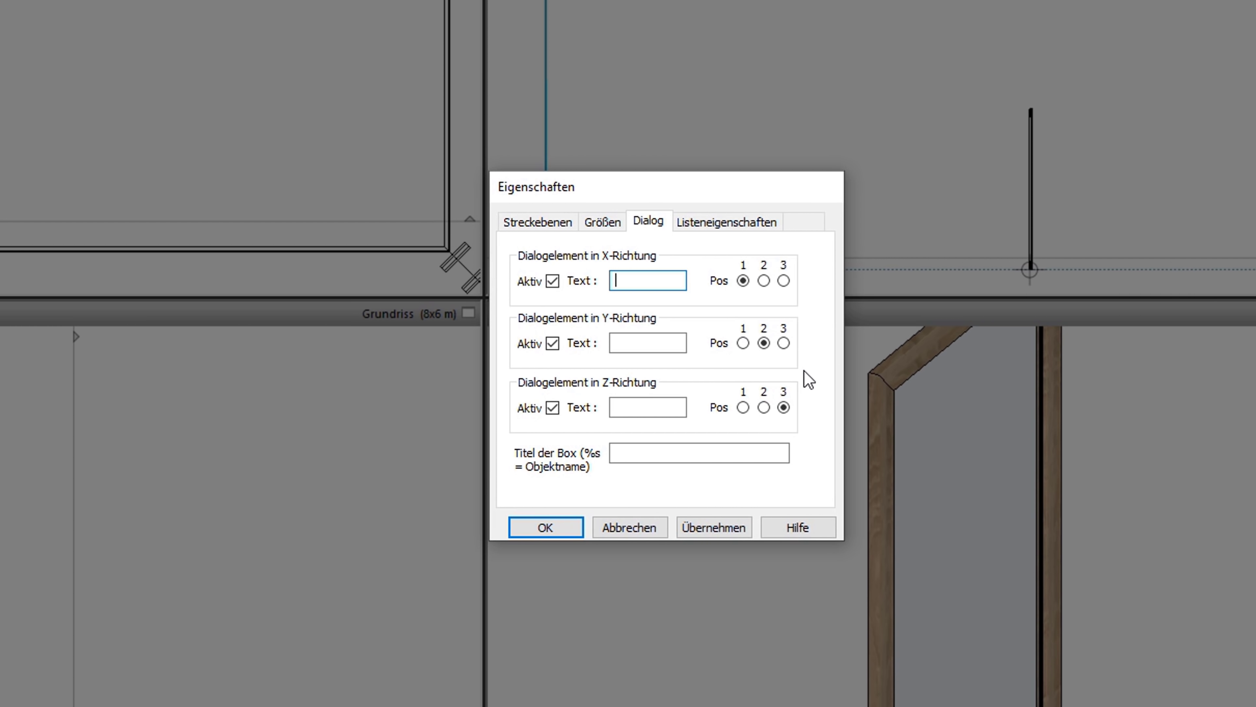
pyautogui.write('B')
pyautogui.press('Tab')
pyautogui.click(677, 341)
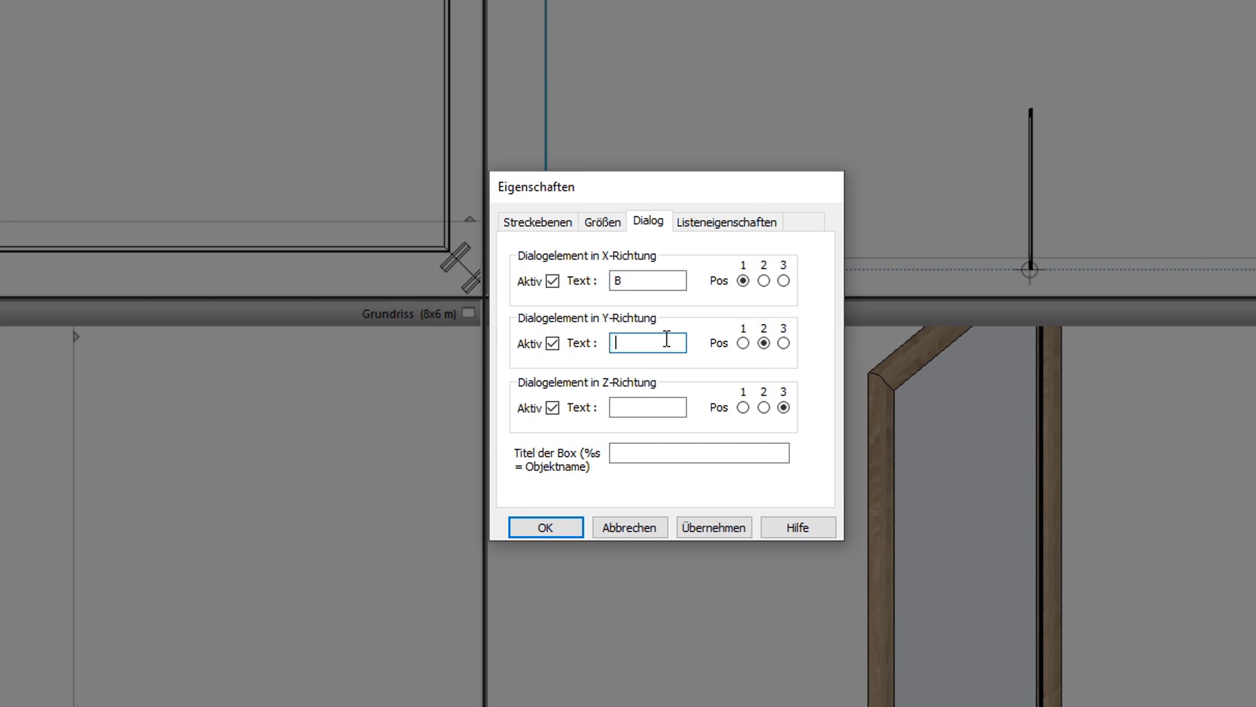
pyautogui.write('D')
pyautogui.click(663, 407)
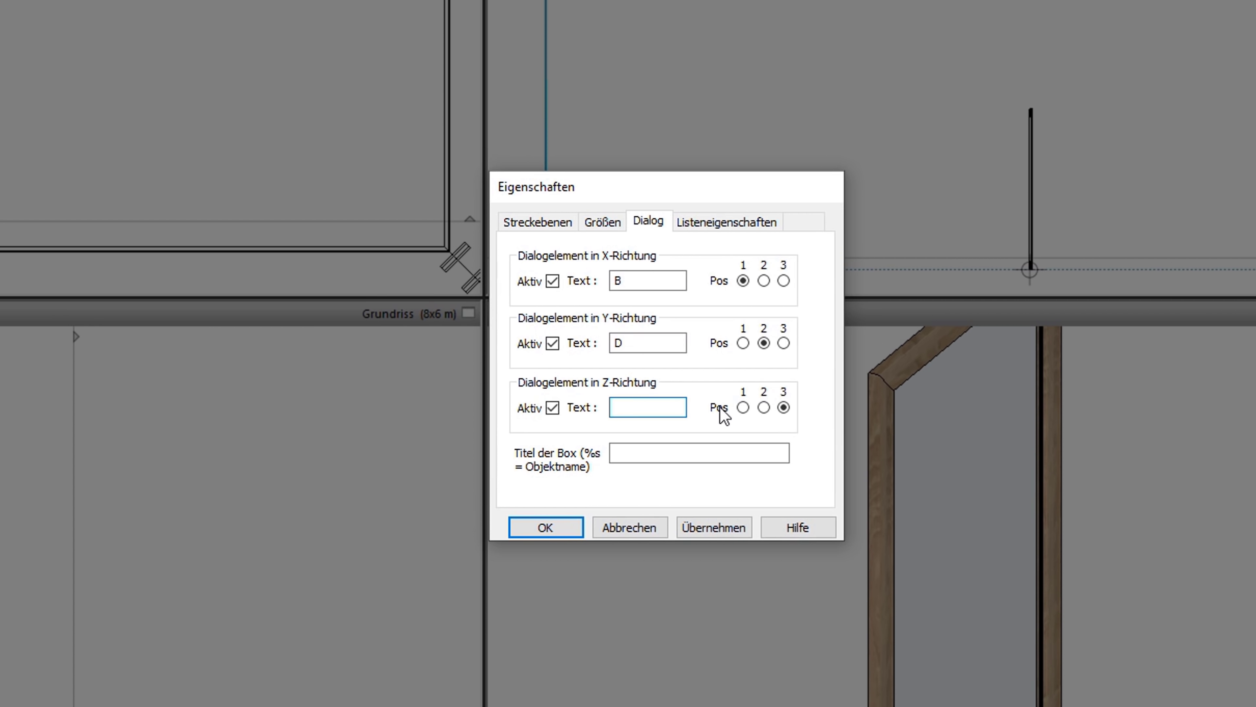
pyautogui.write('L')
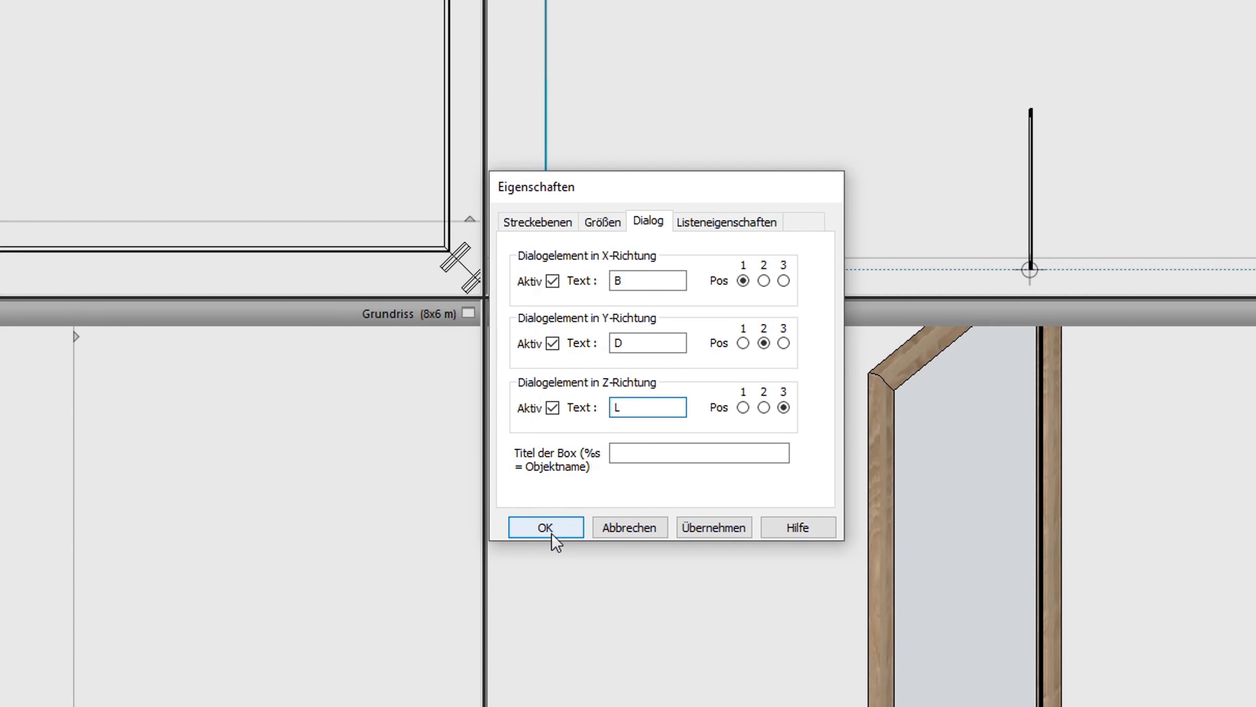
pyautogui.click(549, 528)
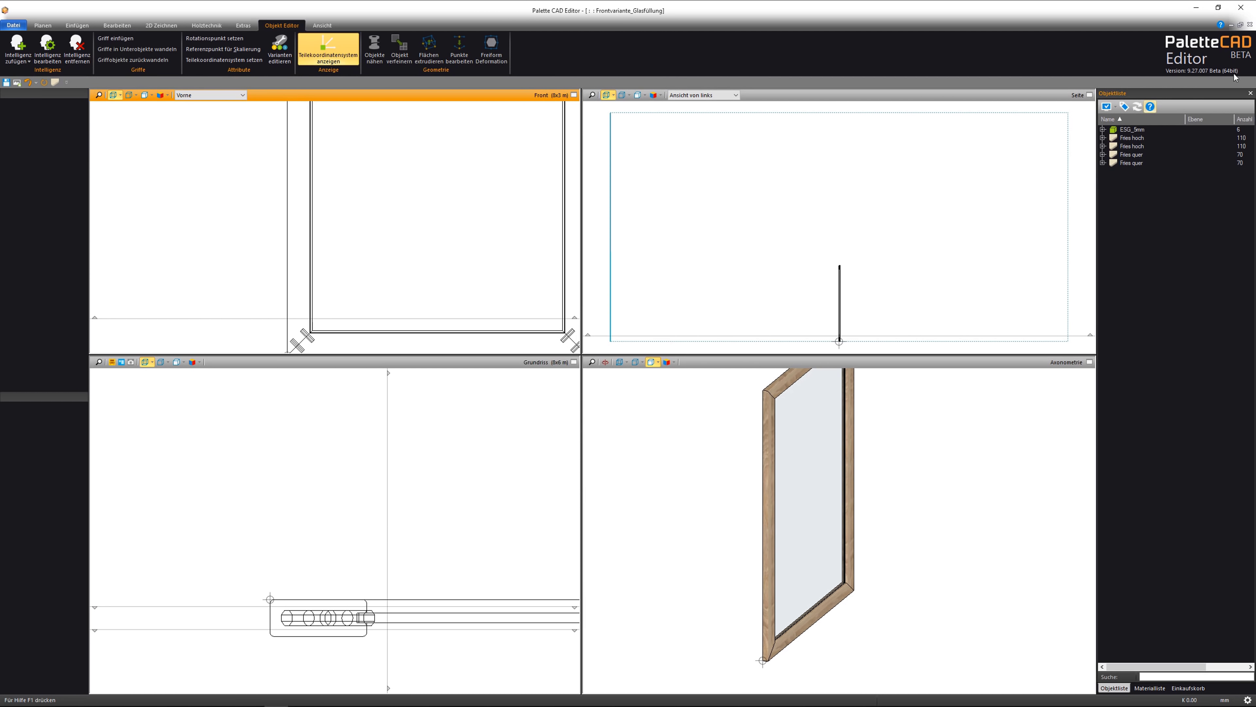
# Return to the plan, update the front, and select it in an enlarged axonometric view.
pyautogui.click(1250, 25)
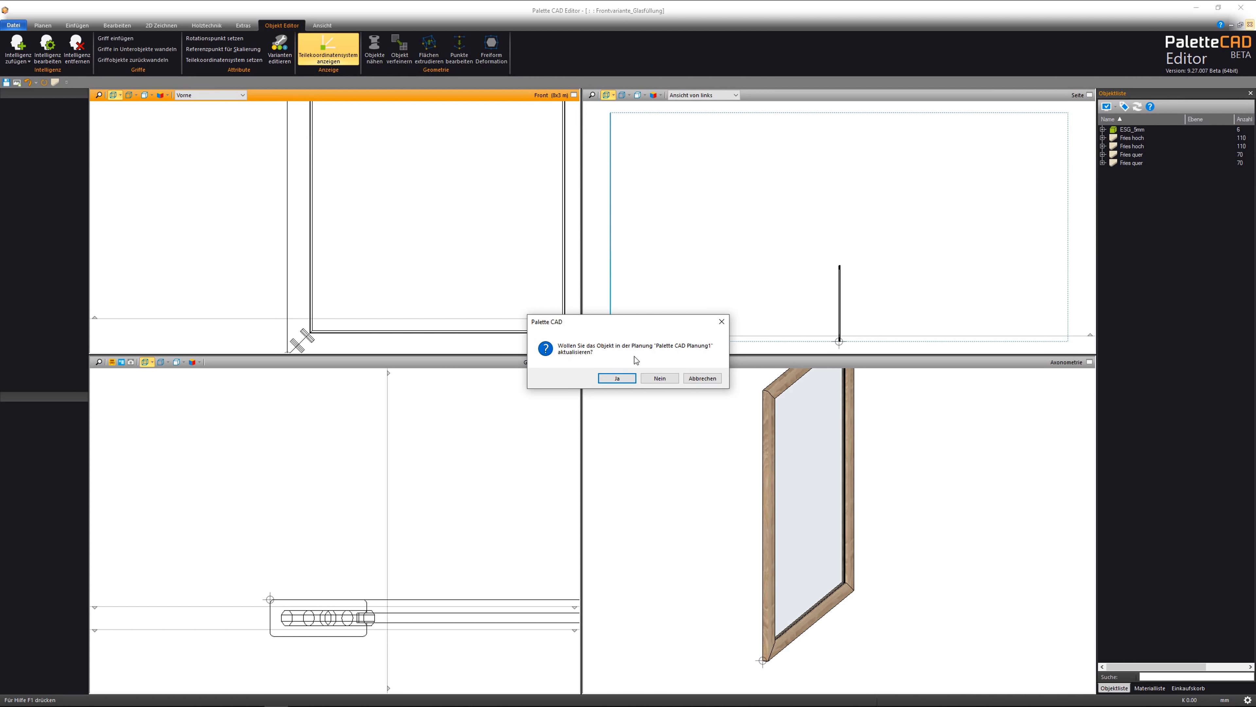
pyautogui.click(617, 379)
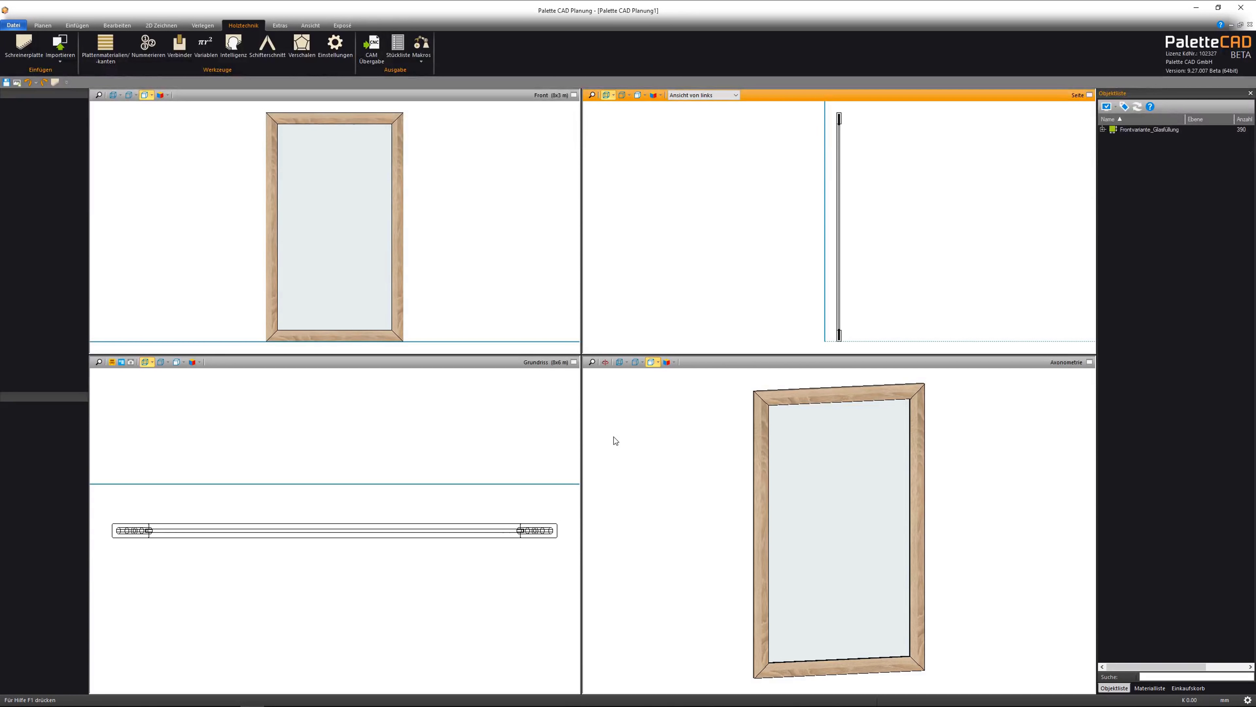
pyautogui.doubleClick(793, 358)
pyautogui.click(739, 349)
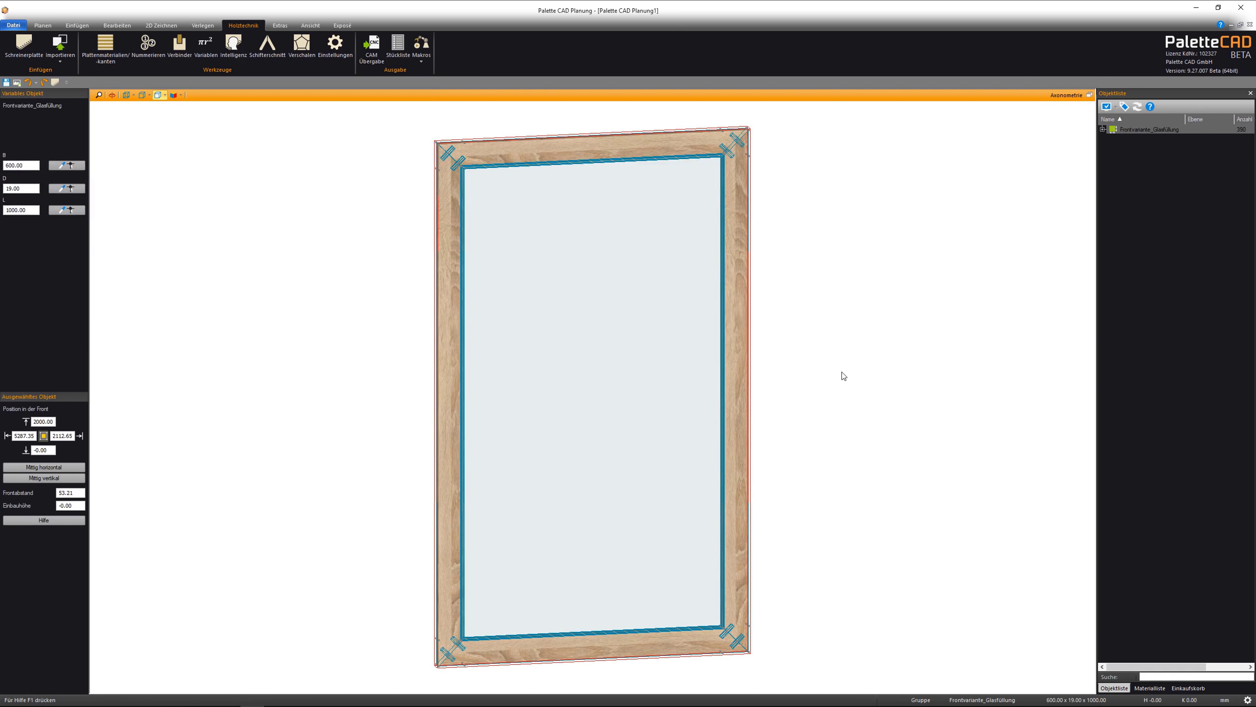
# Resize the glass-fill front to width 800, thickness 28 and length 1500.
pyautogui.doubleClick(36, 165)
pyautogui.write('8')
pyautogui.press('Tab')
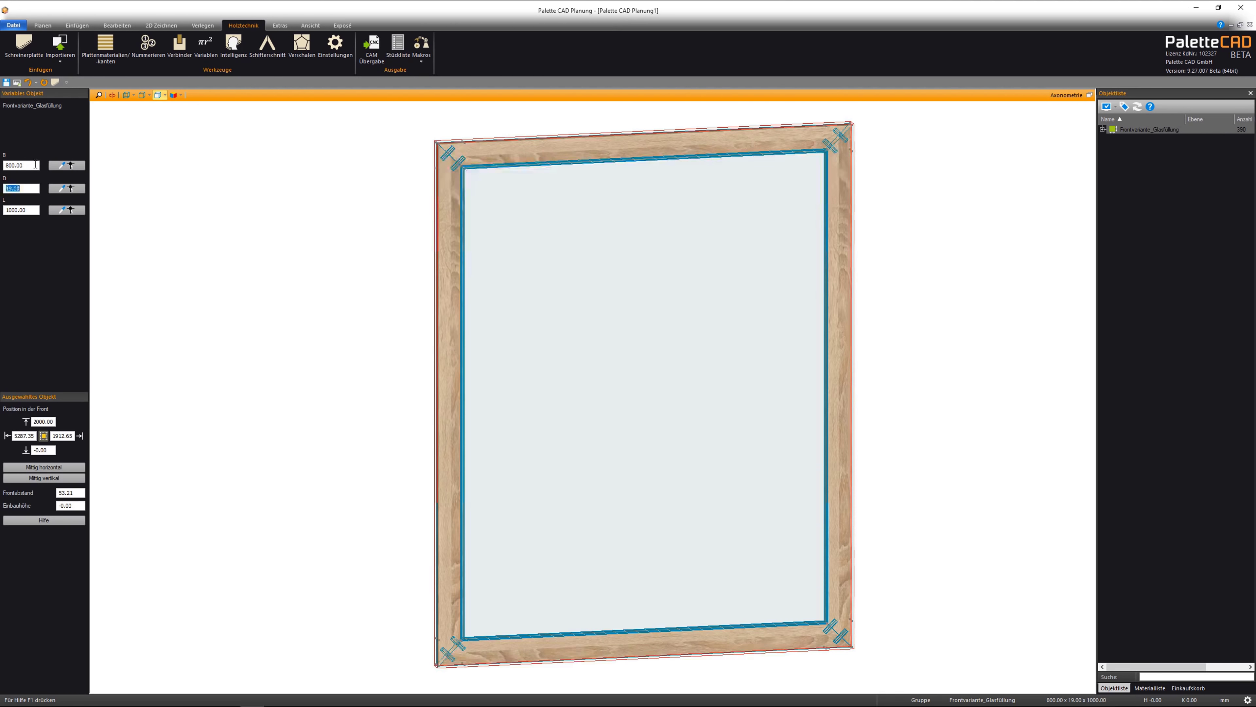
pyautogui.write('28')
pyautogui.press('Tab')
pyautogui.write('15')
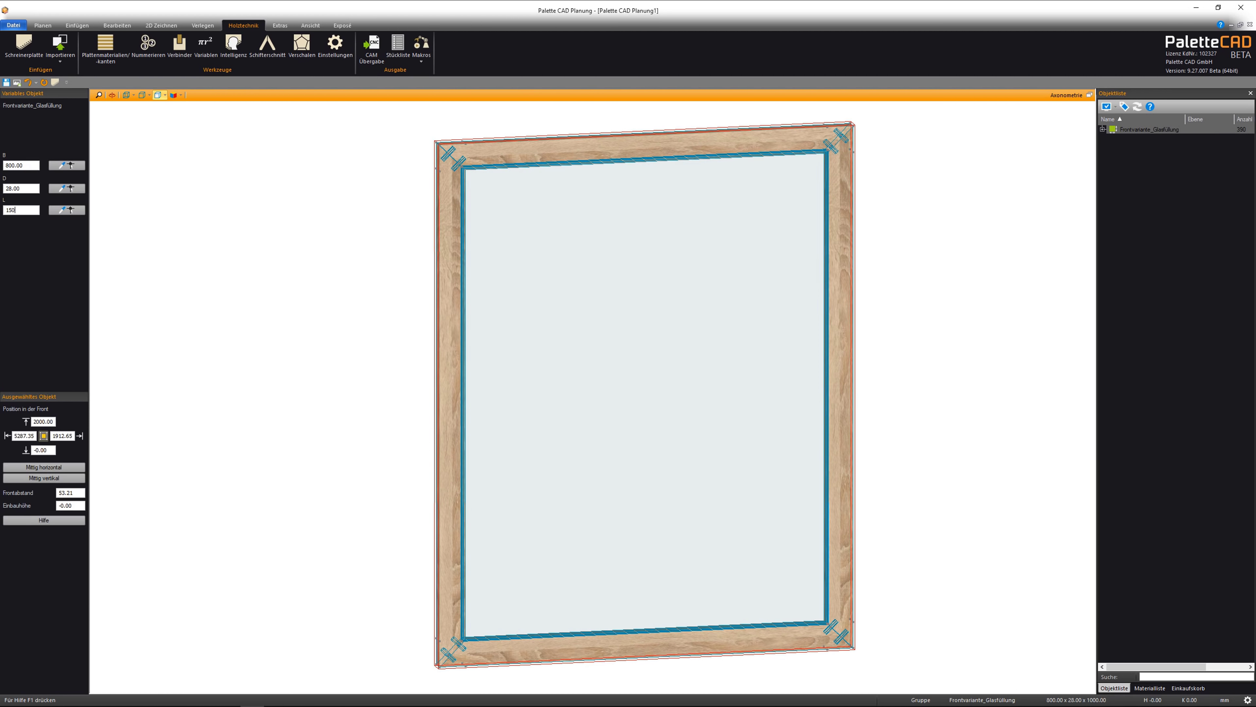
pyautogui.press('Return')
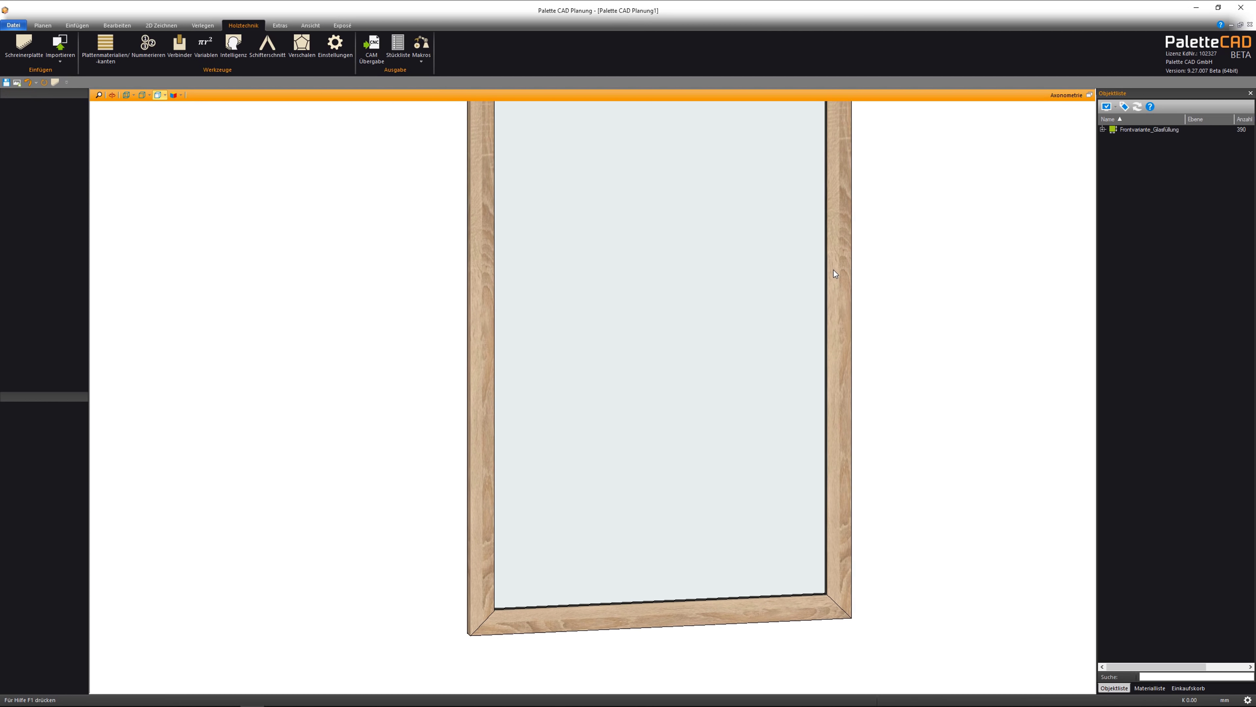
# Zoom in and orbit the axonometric view to an oblique angle on the resized frame.
pyautogui.moveTo(945, 331); pyautogui.dragTo(816, 355, button='middle')
pyautogui.scroll(-5, 712, 235)
pyautogui.moveTo(712, 236)
pyautogui.mouseDown(button='middle')
pyautogui.moveTo(706, 353)
pyautogui.moveTo(782, 272)
pyautogui.mouseUp(button='middle')
pyautogui.click(787, 303)
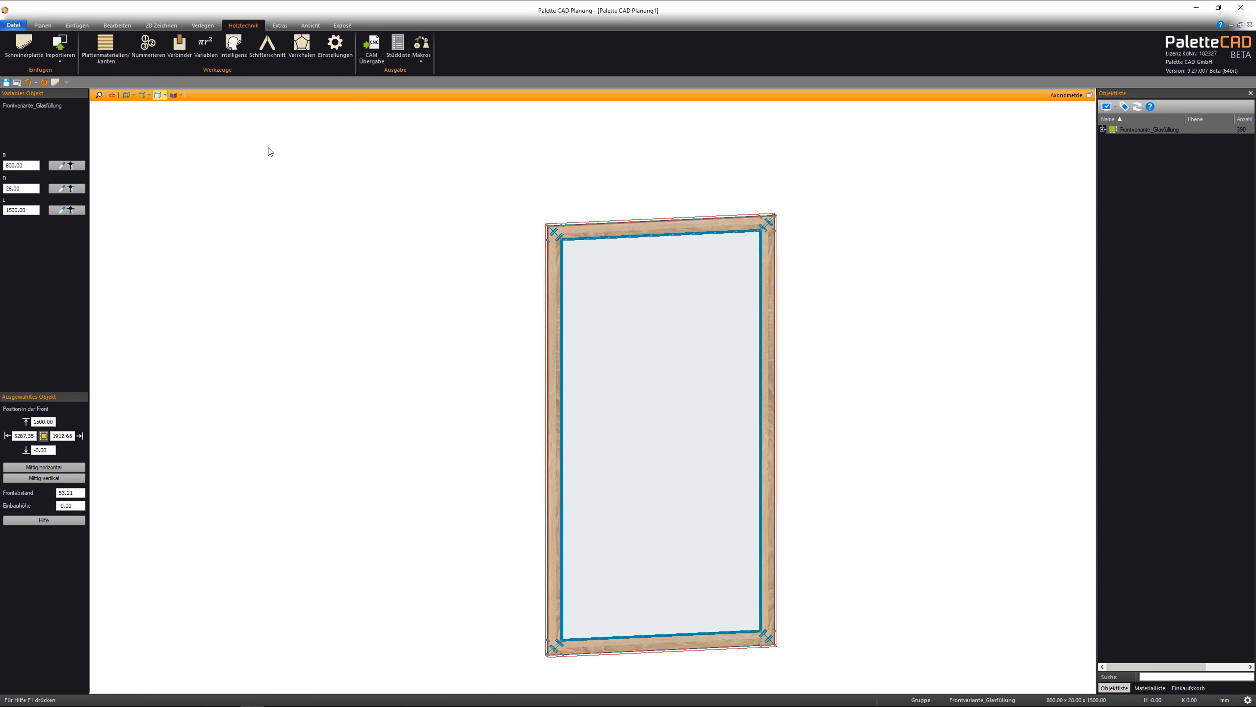
pyautogui.click(112, 95)
pyautogui.moveTo(651, 356); pyautogui.dragTo(826, 487)
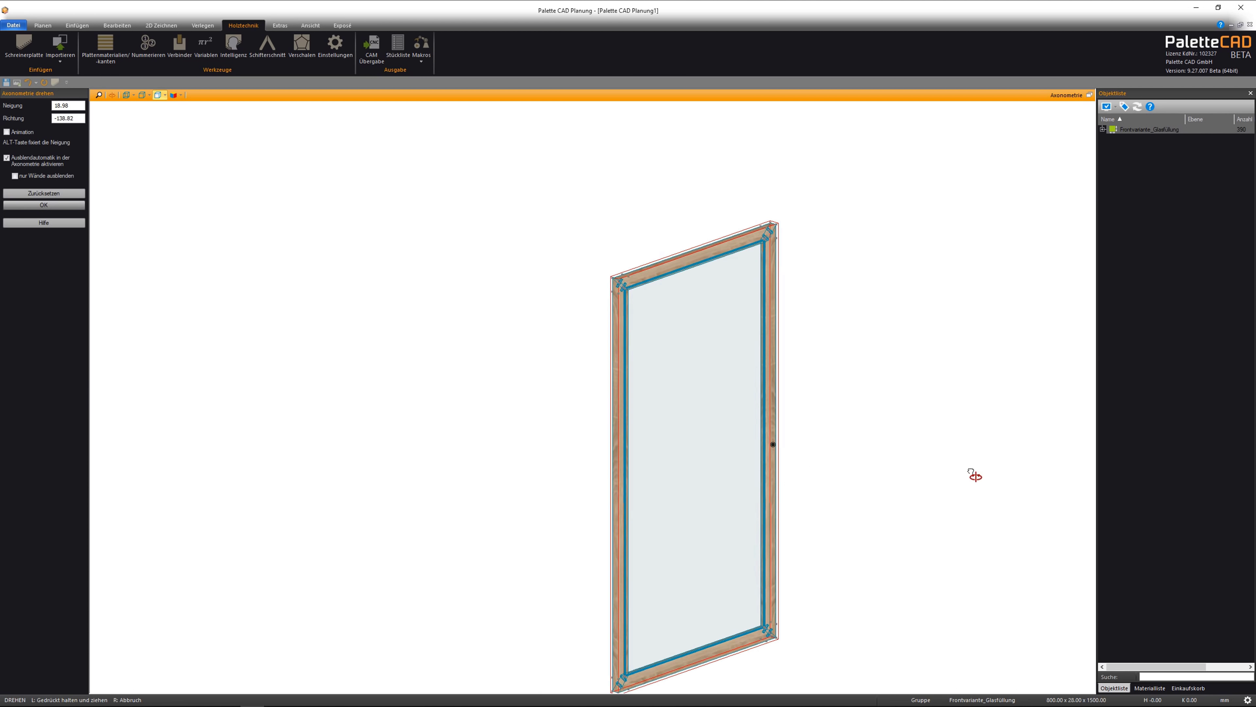
pyautogui.rightClick(790, 452)
# Deselect the front and orbit the view again to check the frame's sides.
pyautogui.press('Escape')
pyautogui.scroll(3, 761, 455)
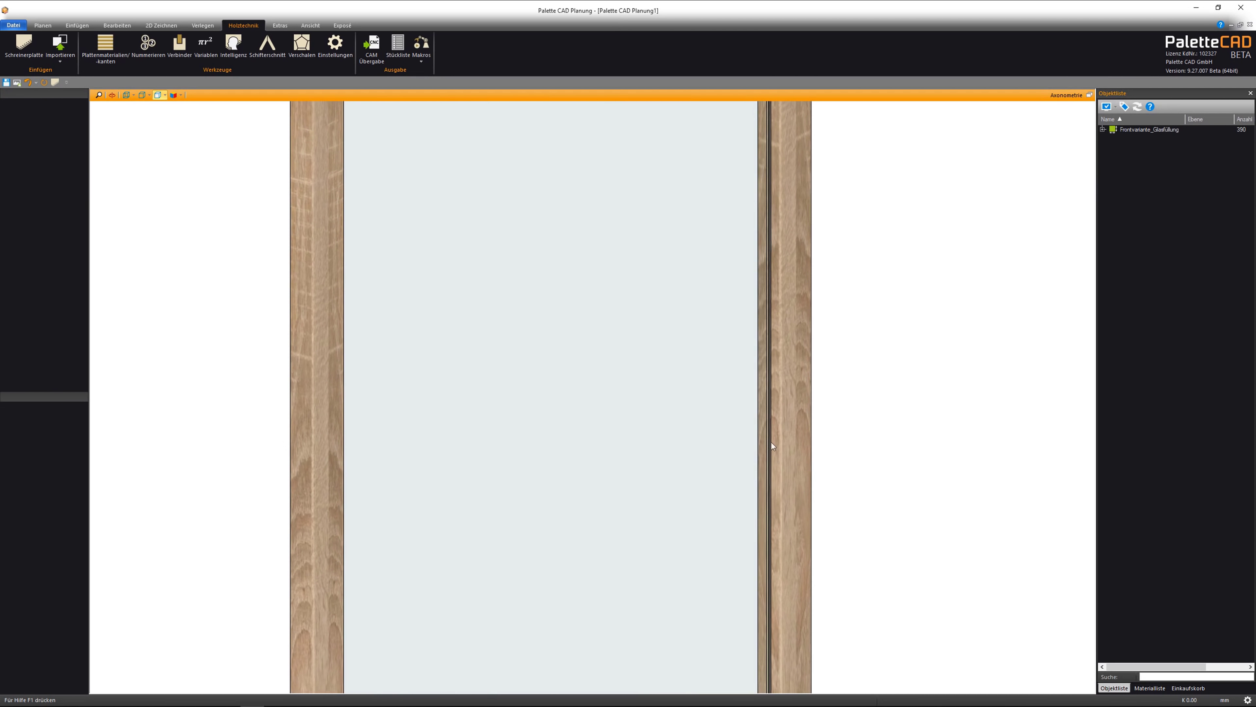
pyautogui.scroll(2, 772, 442)
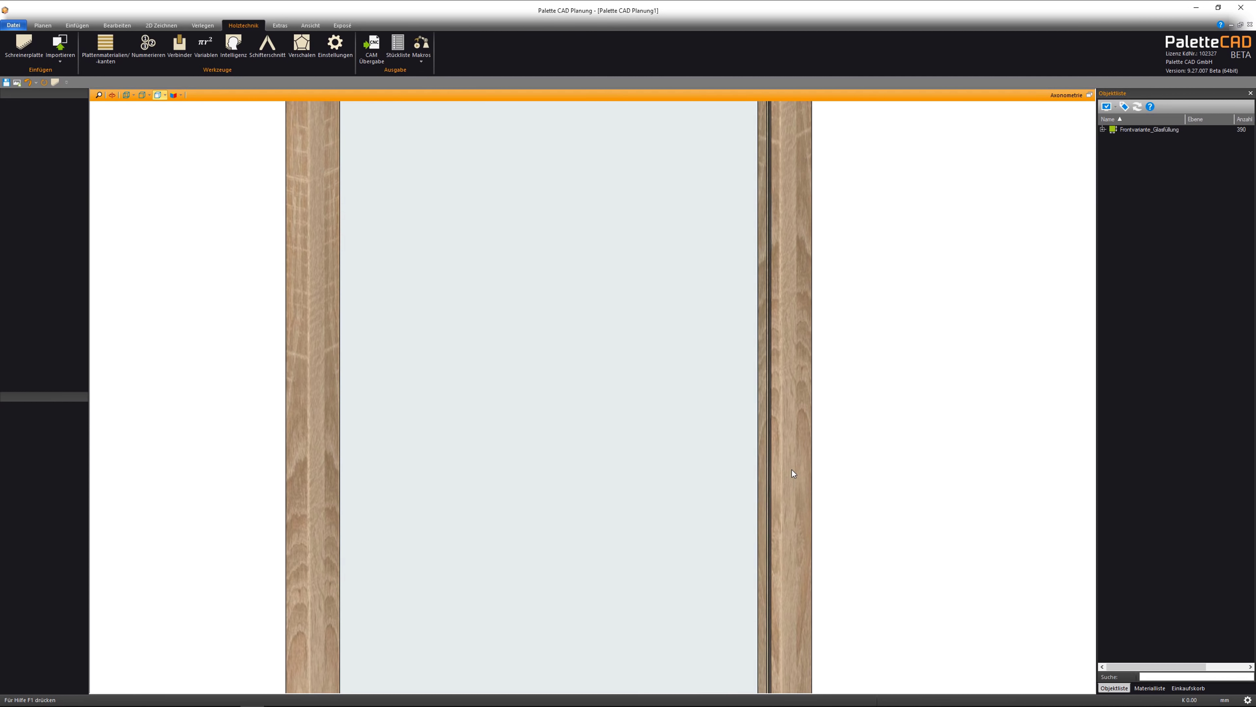
pyautogui.scroll(-3, 792, 473)
pyautogui.scroll(-3, 793, 470)
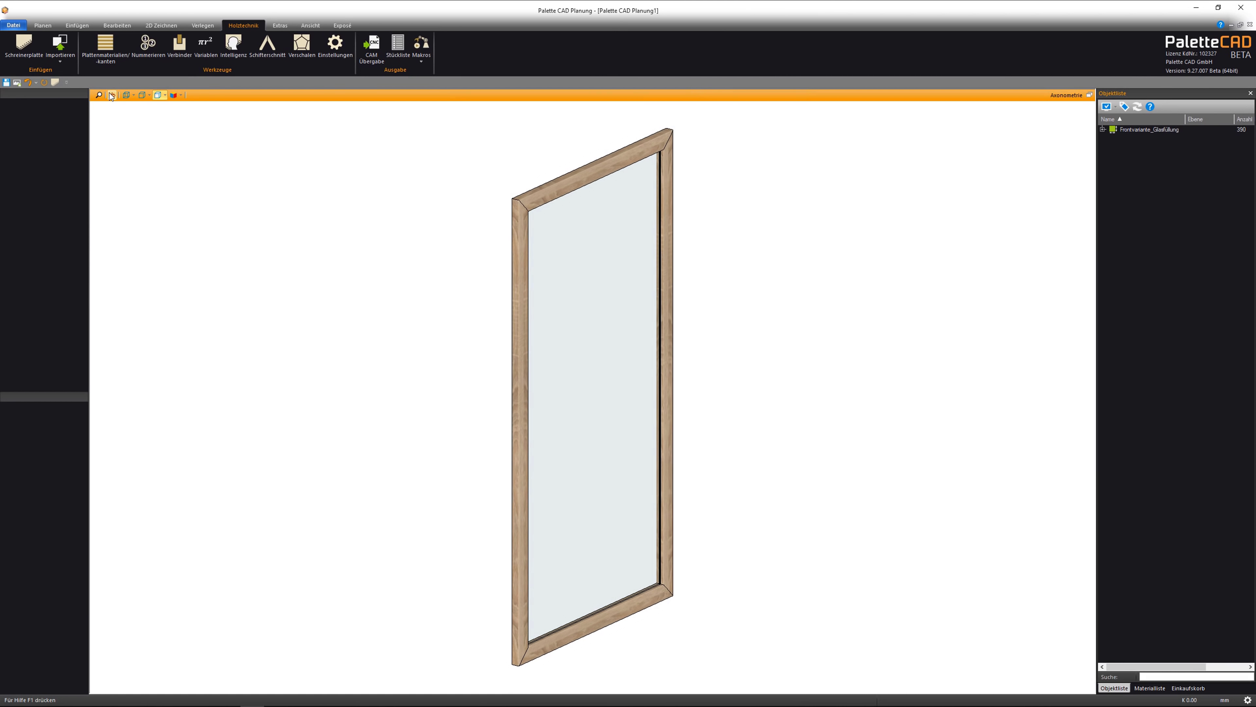
pyautogui.click(112, 95)
pyautogui.moveTo(448, 364)
pyautogui.mouseDown()
pyautogui.moveTo(759, 434)
pyautogui.moveTo(638, 416)
pyautogui.mouseUp()
# Save the Frontvariante_Glasfüllung front as a catalog object in _Qna > Youtube > Frontvariante.
pyautogui.rightClick(817, 412)
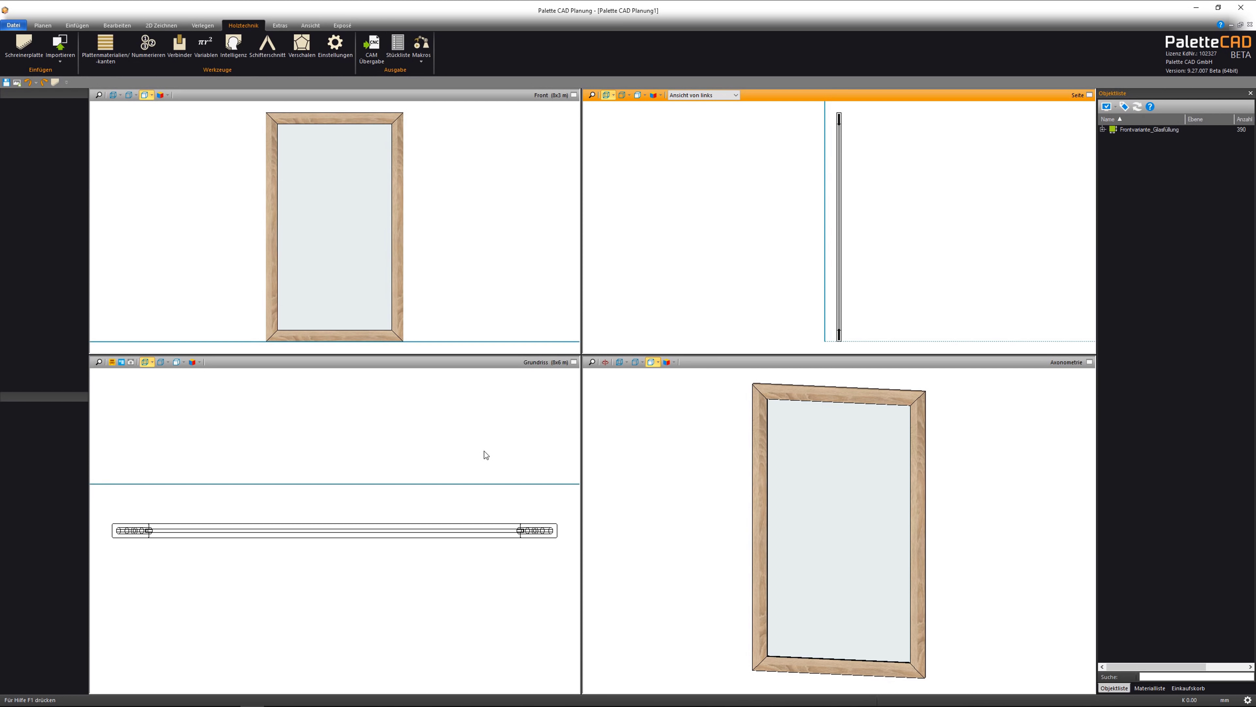
pyautogui.click(531, 530)
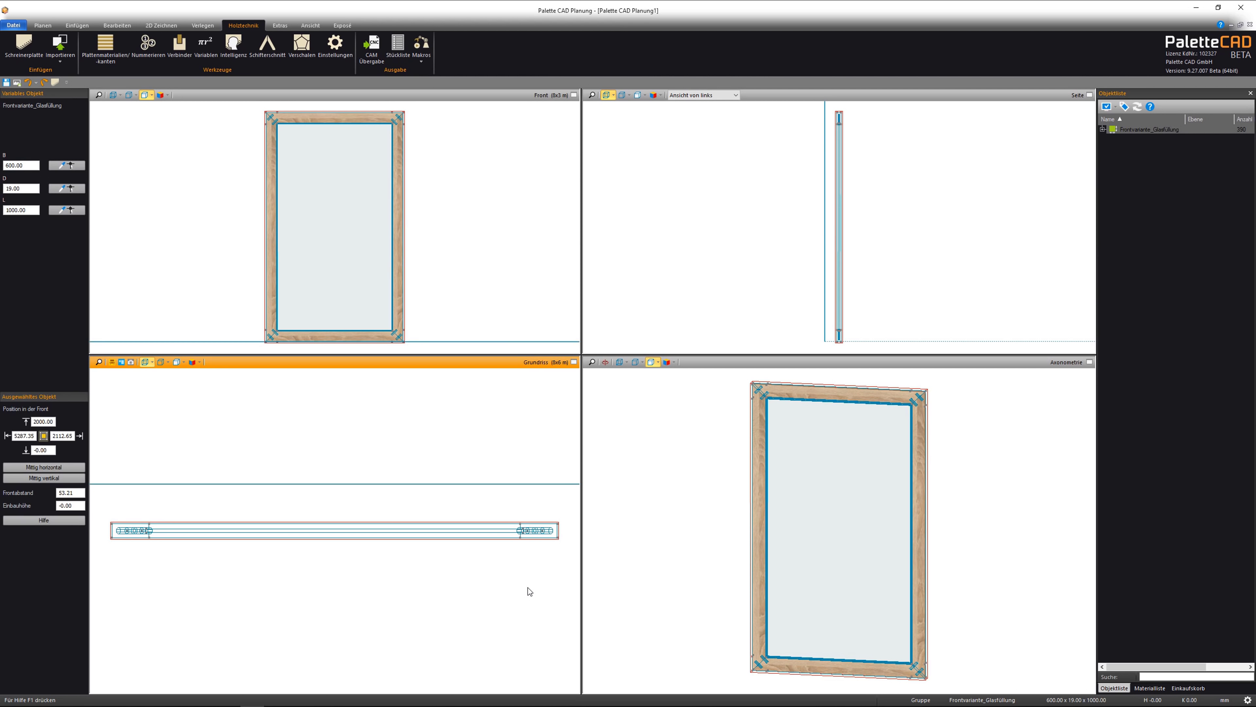
pyautogui.rightClick(533, 537)
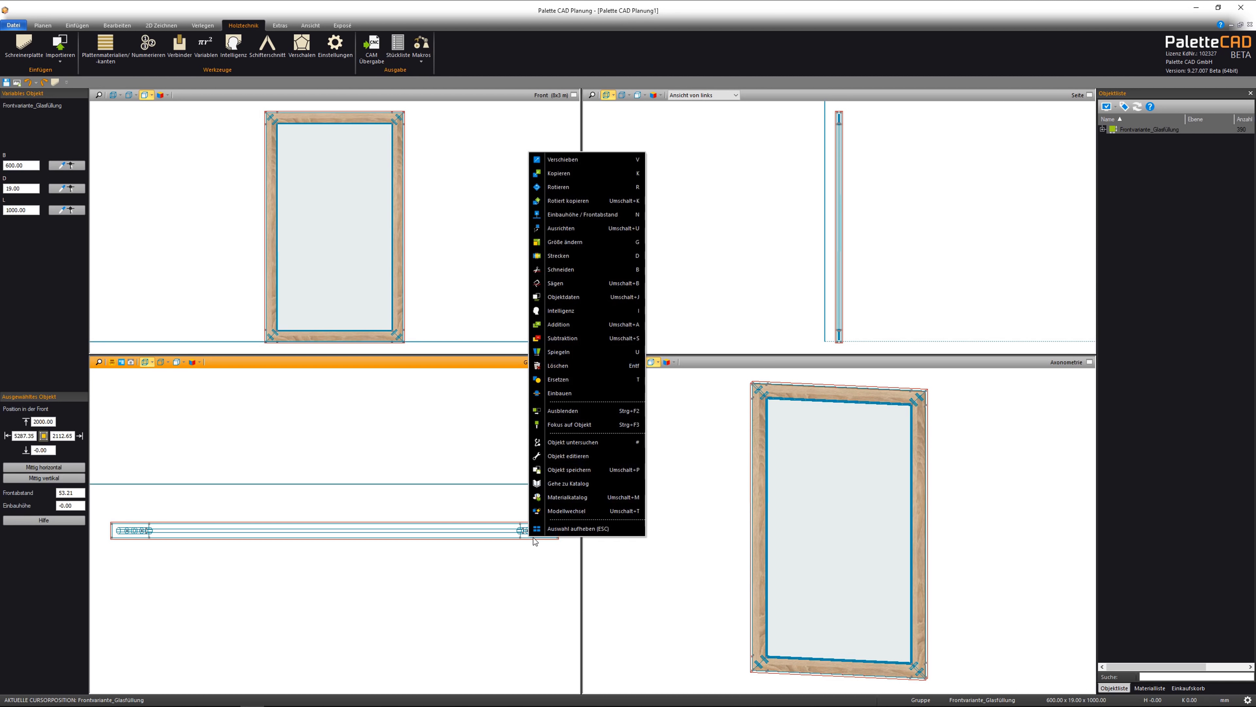
pyautogui.click(593, 468)
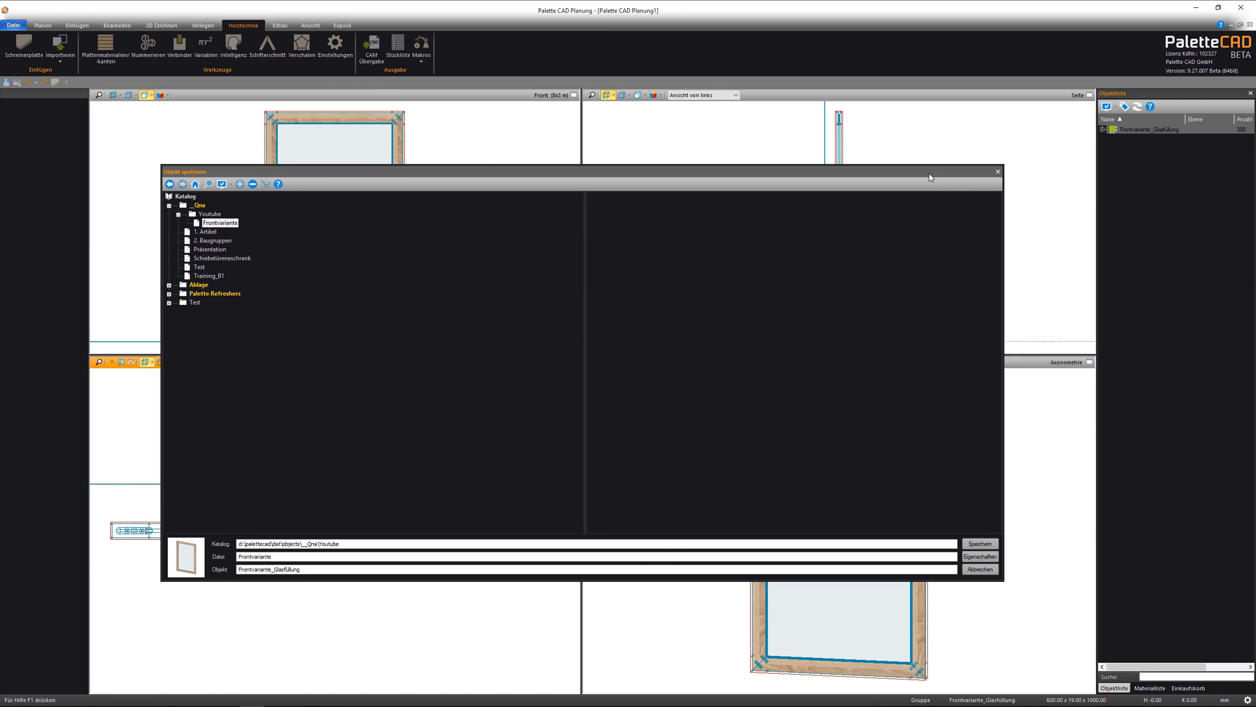
pyautogui.click(216, 214)
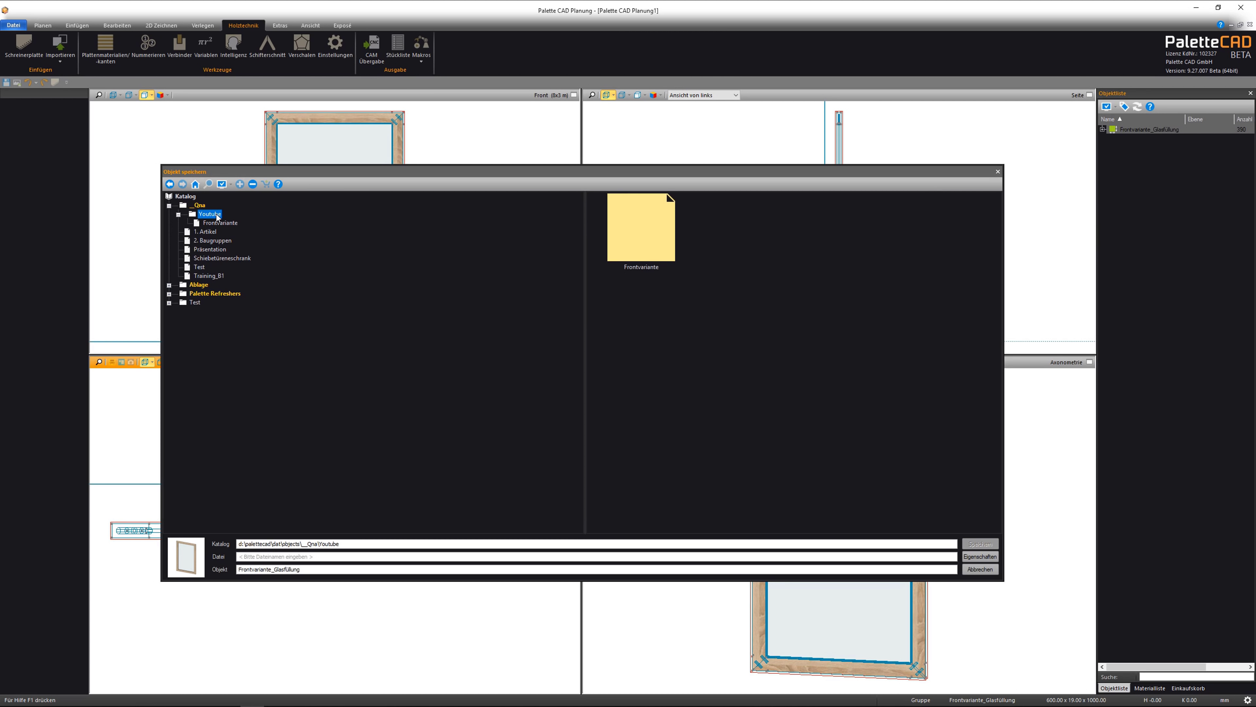
pyautogui.doubleClick(652, 226)
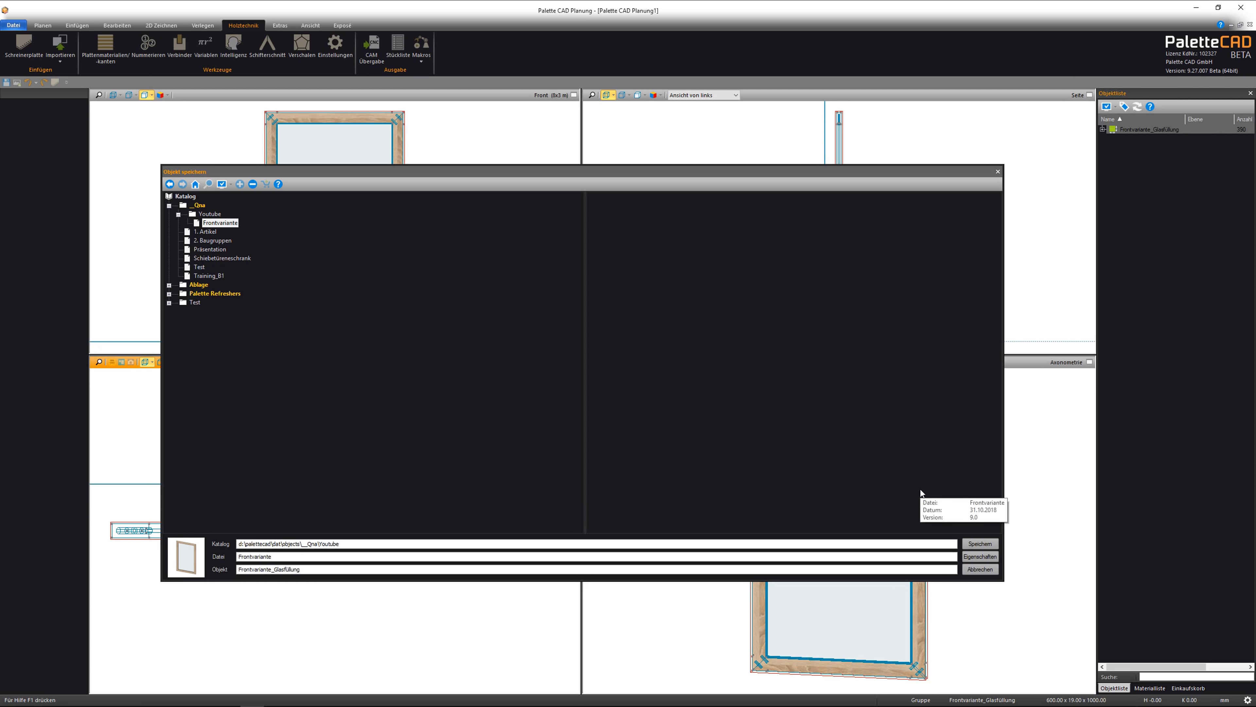
pyautogui.click(979, 543)
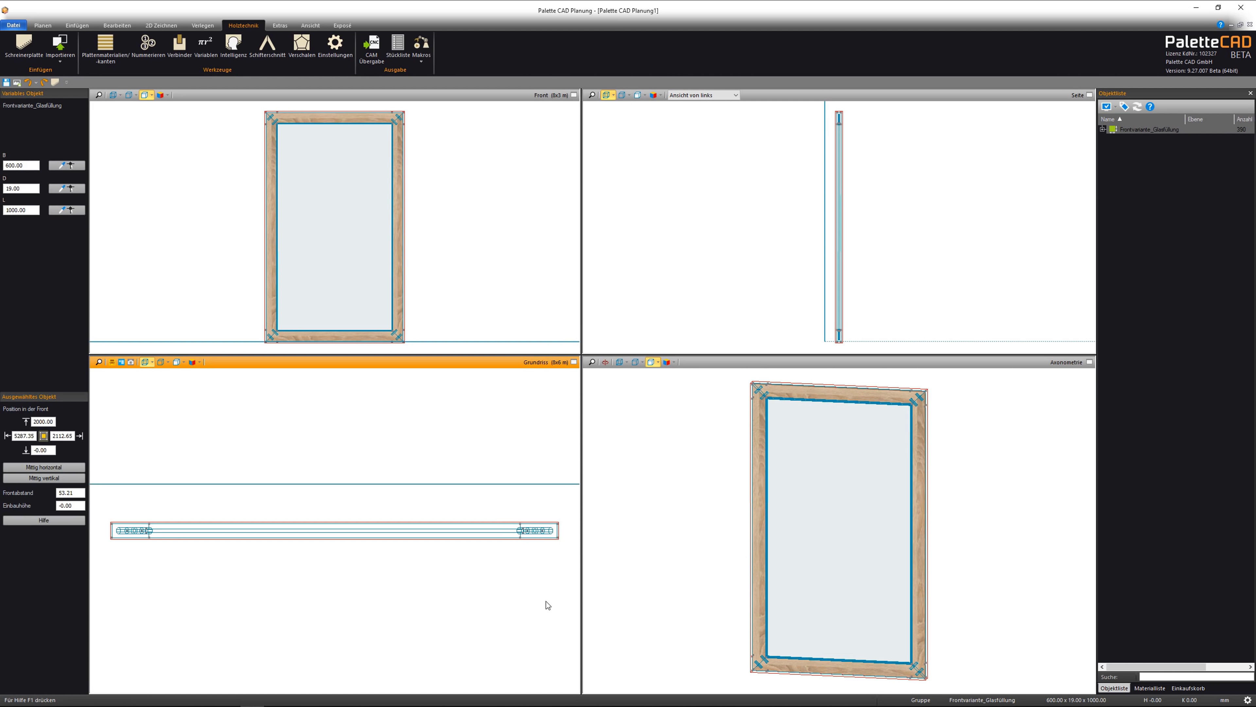
# Delete the frame front and insert a plain Korpus cabinet from the object catalog.
pyautogui.press('Delete')
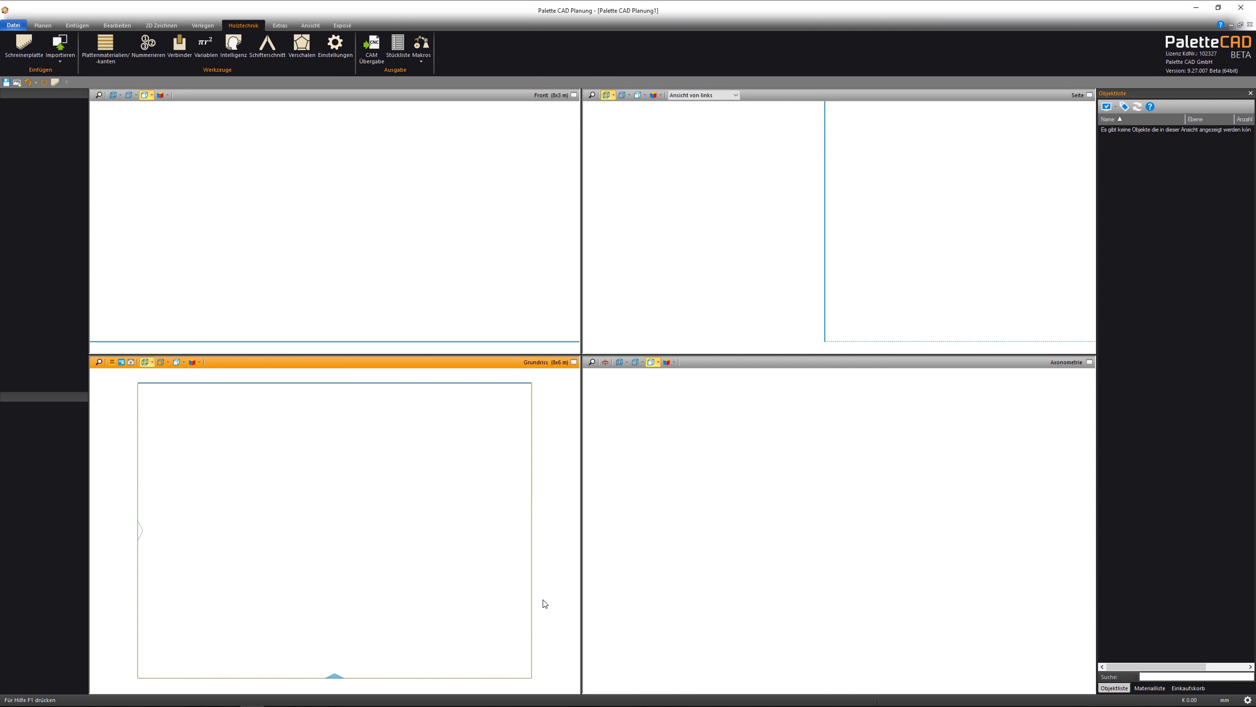
pyautogui.press('F11')
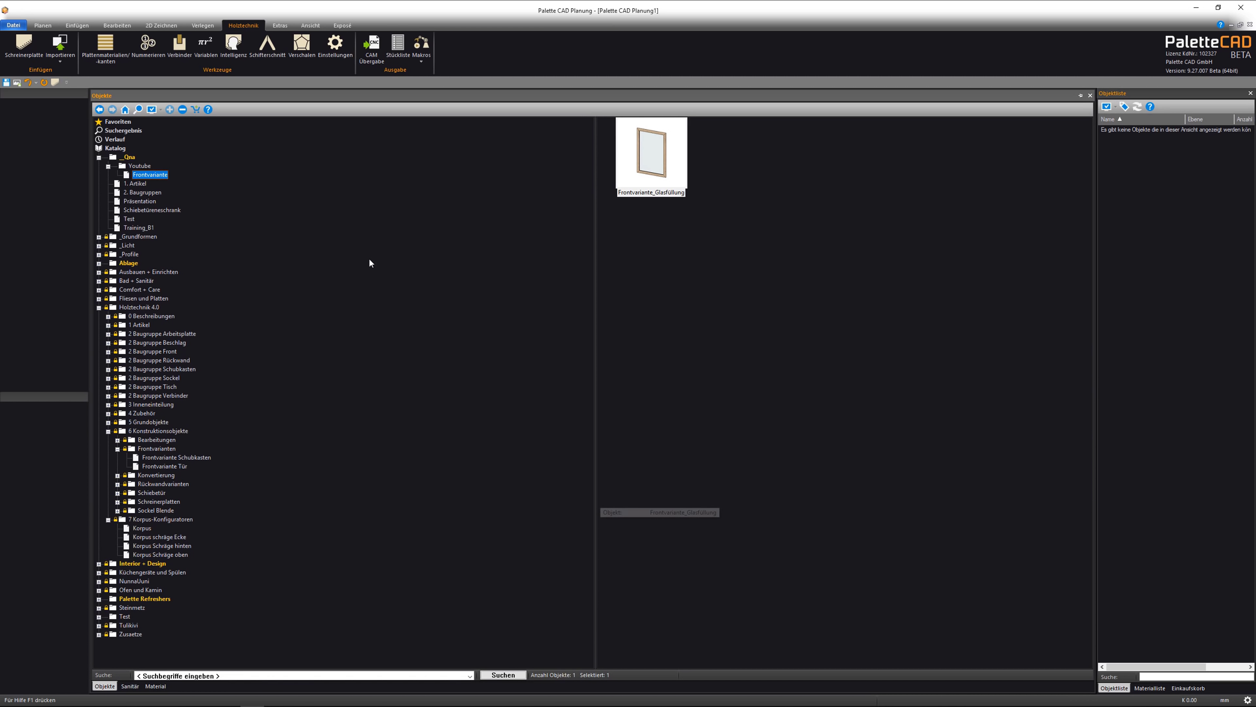
pyautogui.click(146, 528)
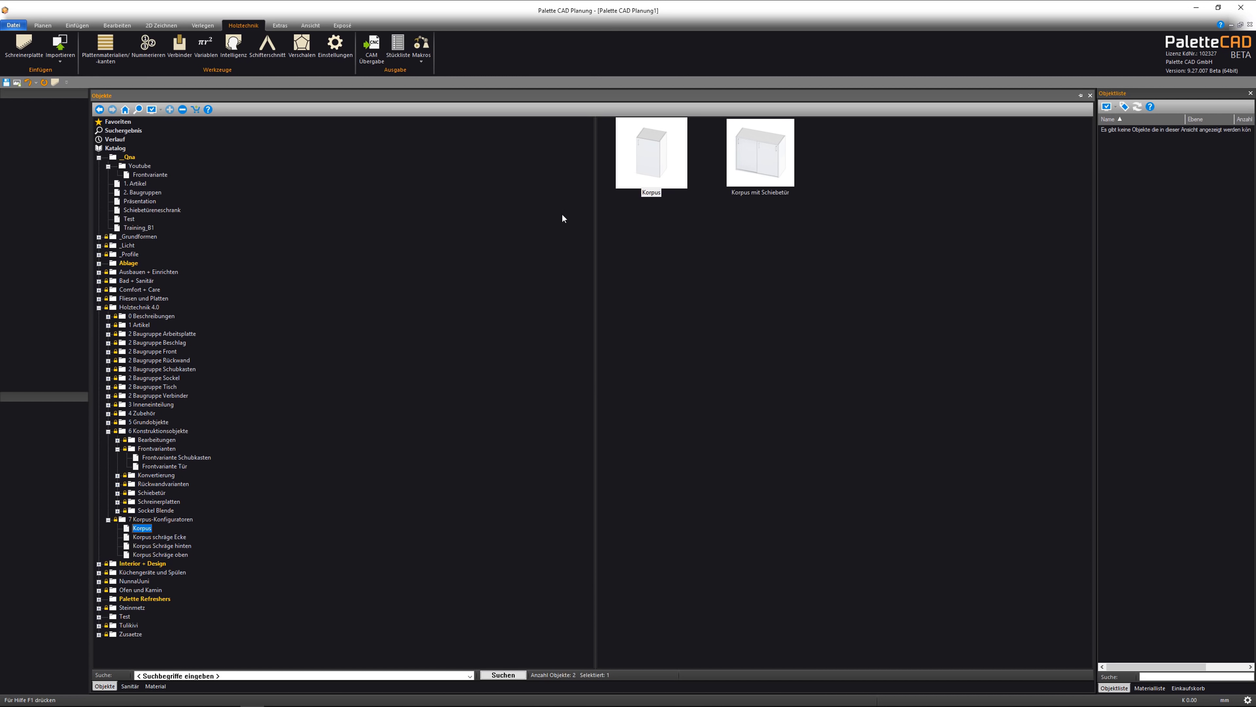
pyautogui.doubleClick(661, 168)
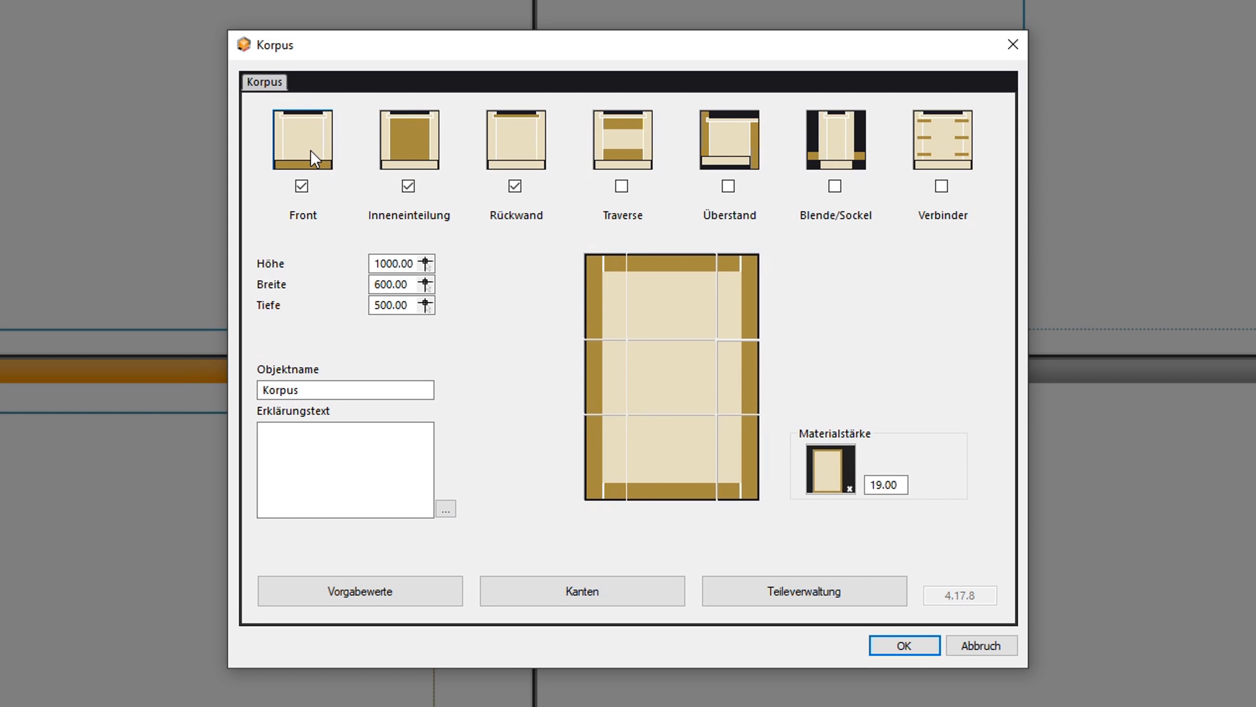
# Open the cabinet's Front Standard assembly settings, agreeing to update all fronts.
pyautogui.click(311, 150)
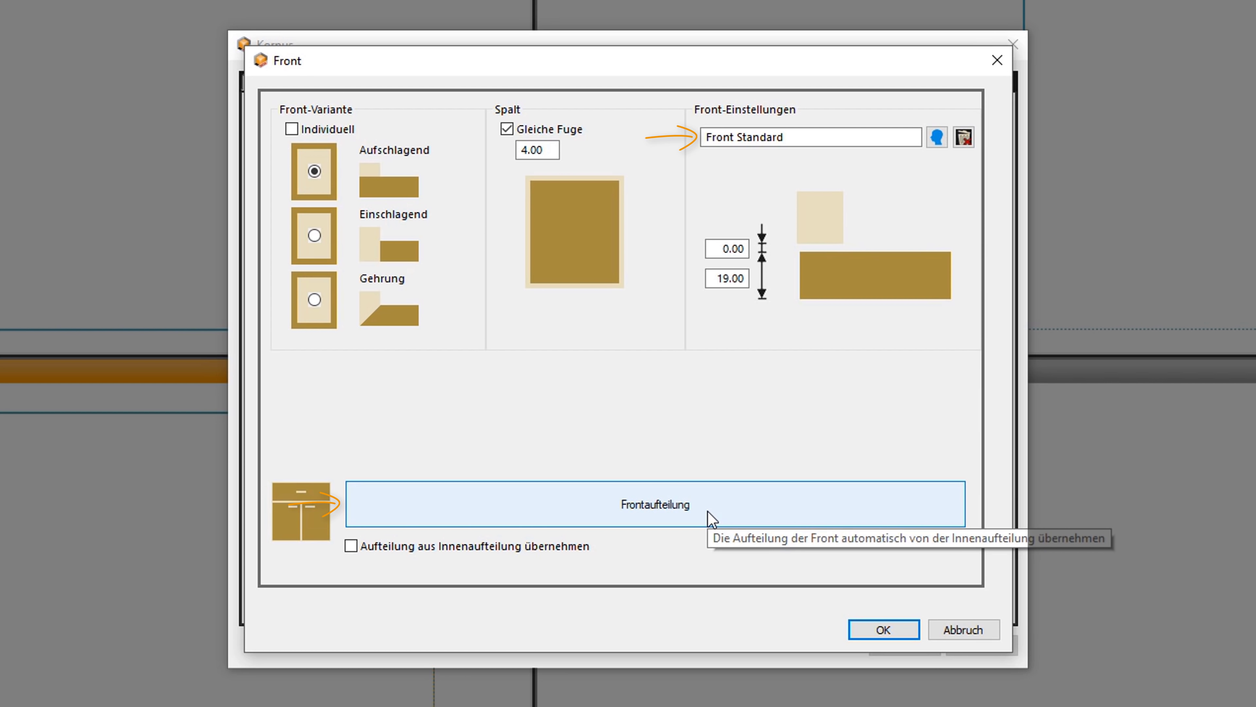
pyautogui.click(936, 139)
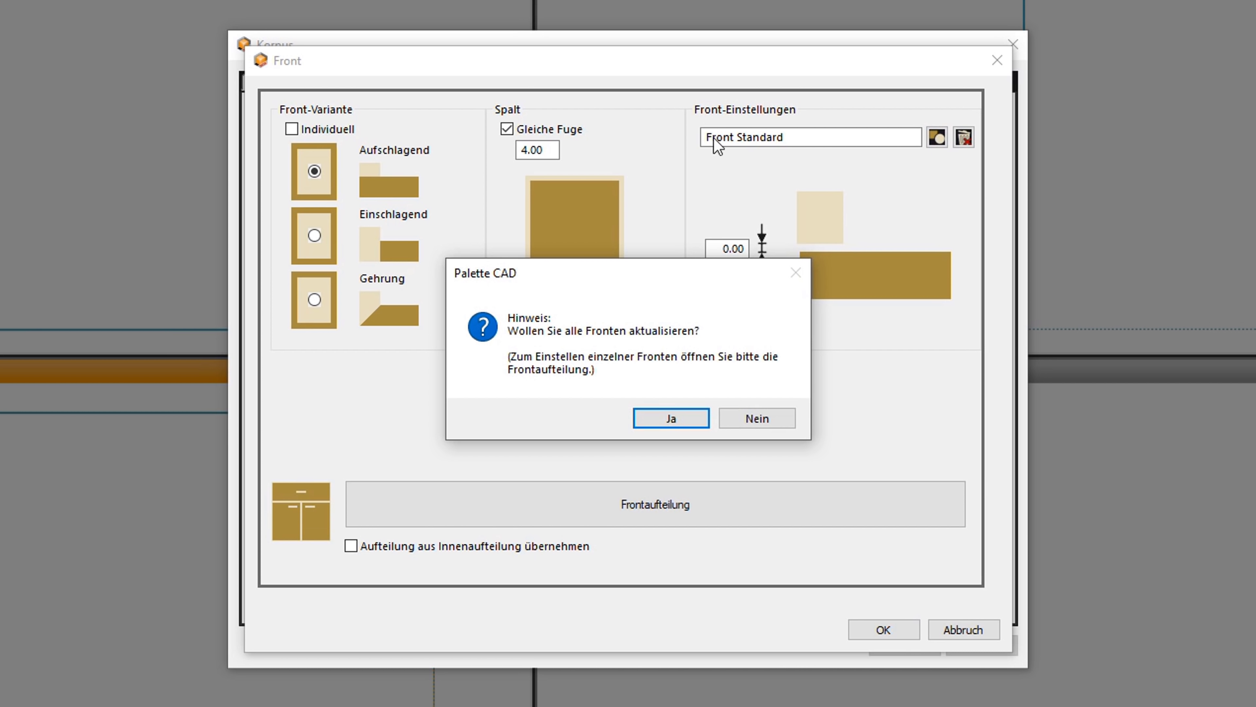
pyautogui.click(687, 418)
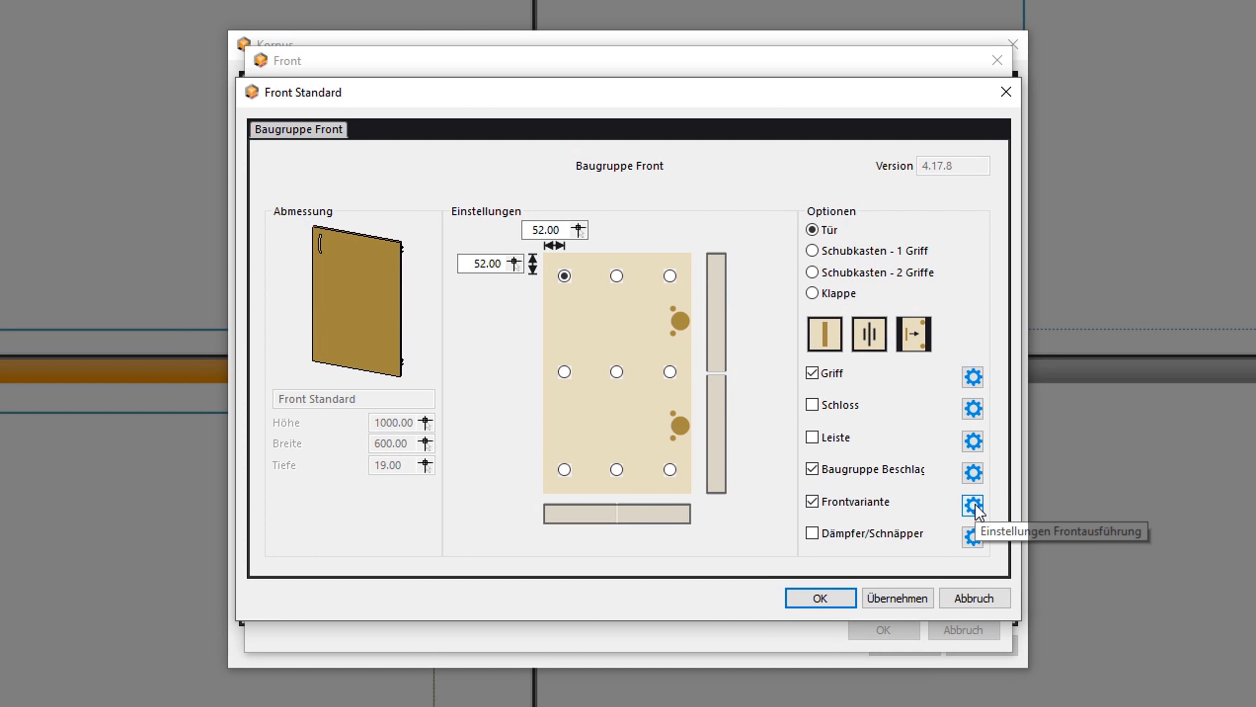
# Swap the cabinet's front variant for Frontvariante_Glasfüllung from Youtube > Frontvariante.
pyautogui.click(974, 505)
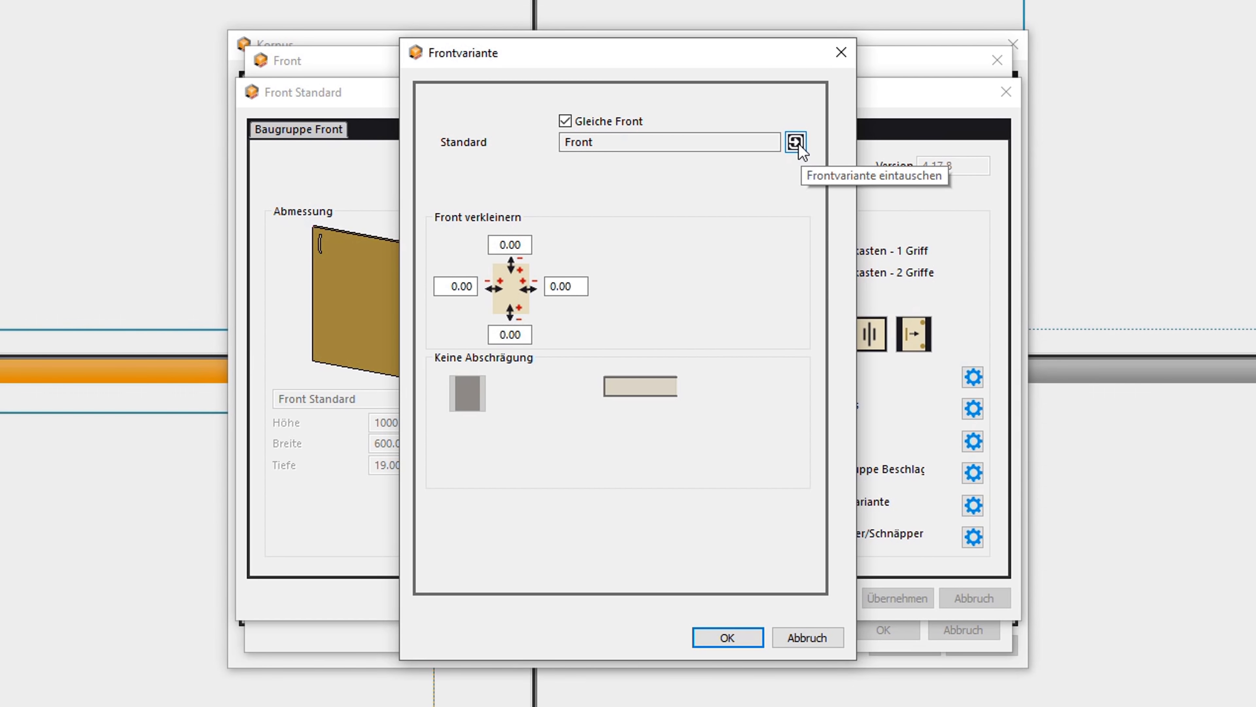
pyautogui.click(801, 149)
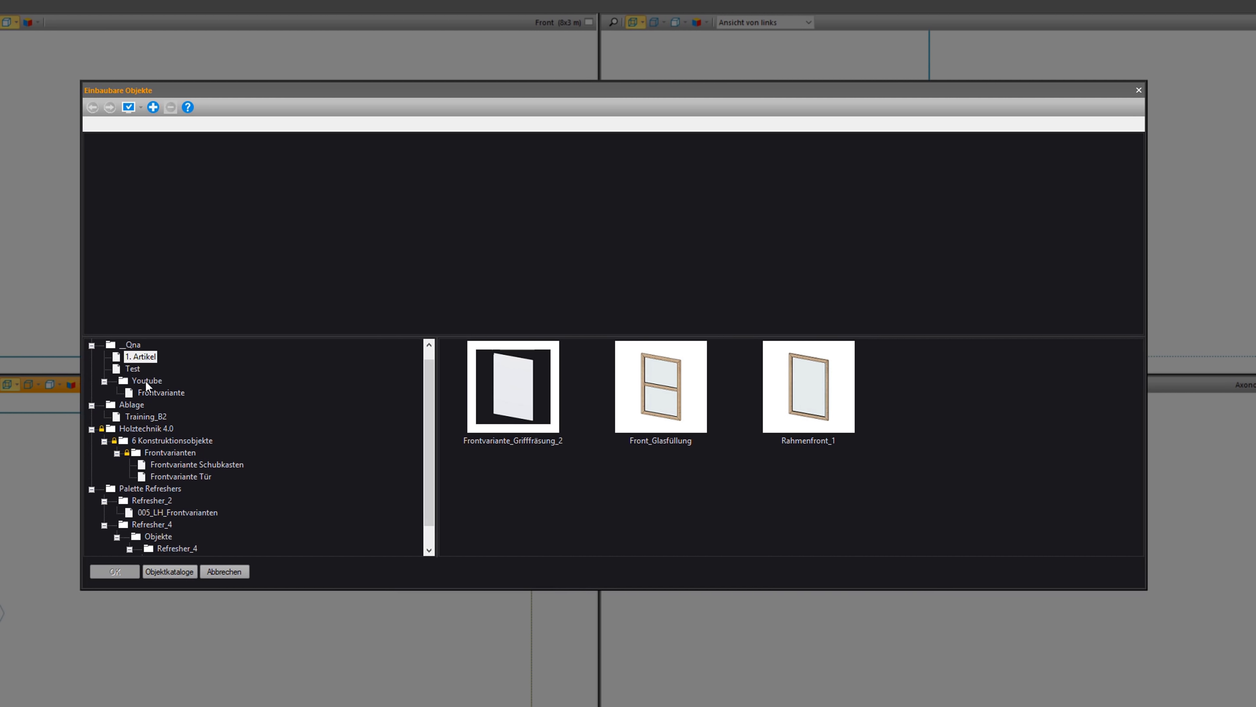
pyautogui.click(163, 392)
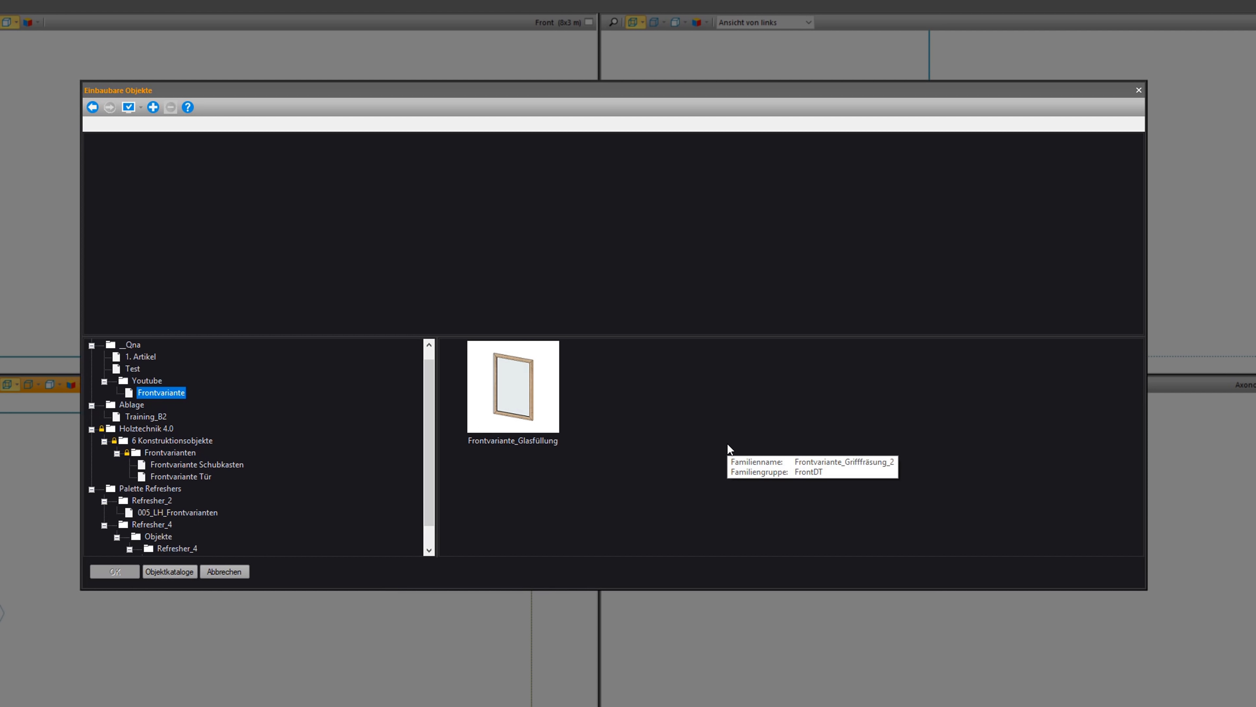
pyautogui.click(507, 397)
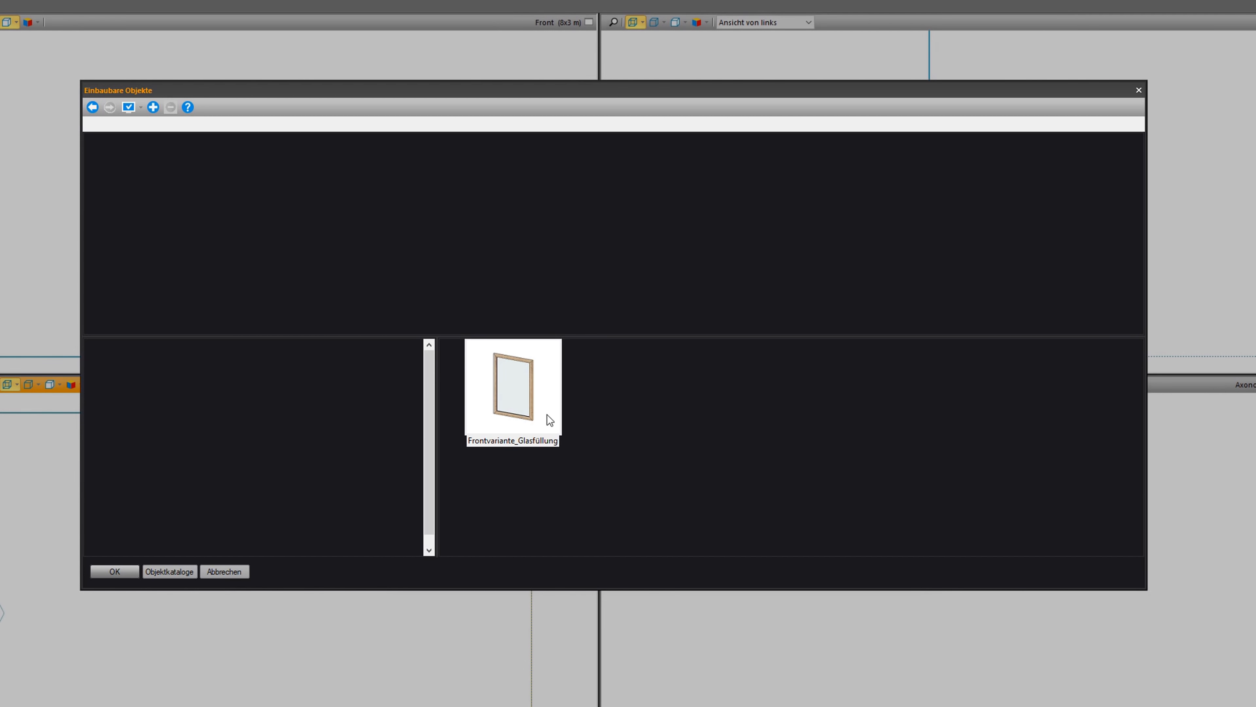
pyautogui.doubleClick(547, 416)
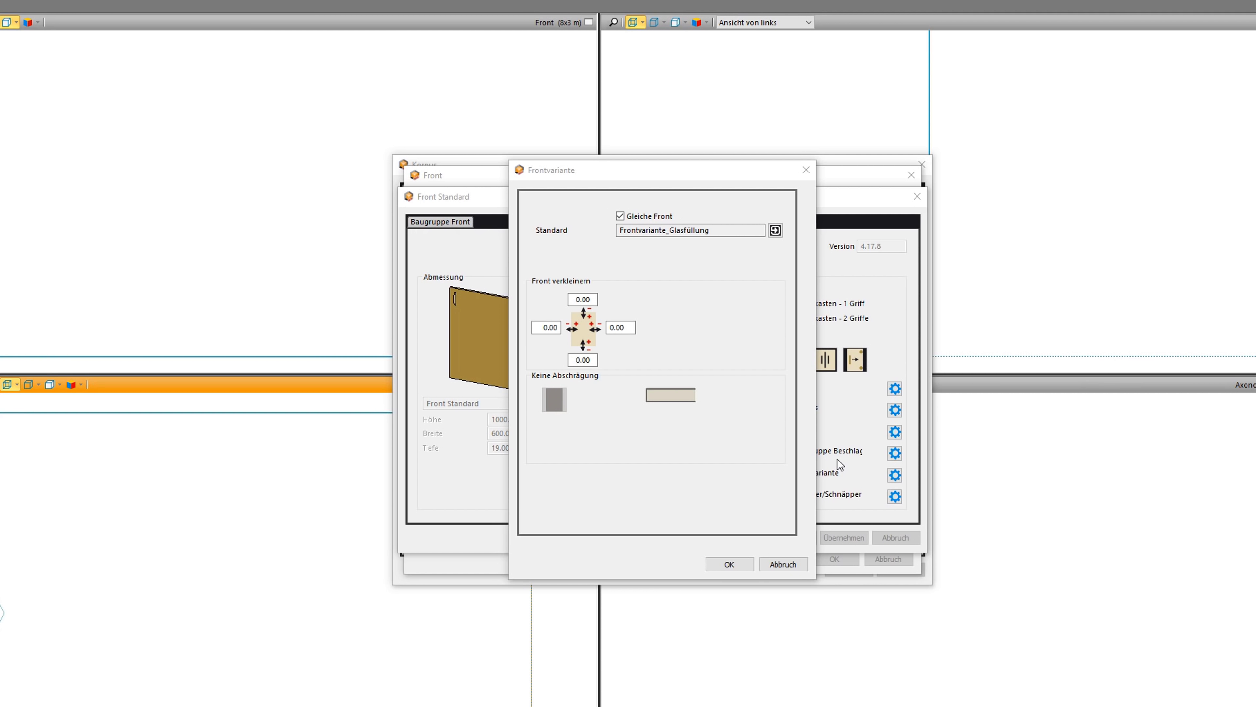
pyautogui.click(729, 564)
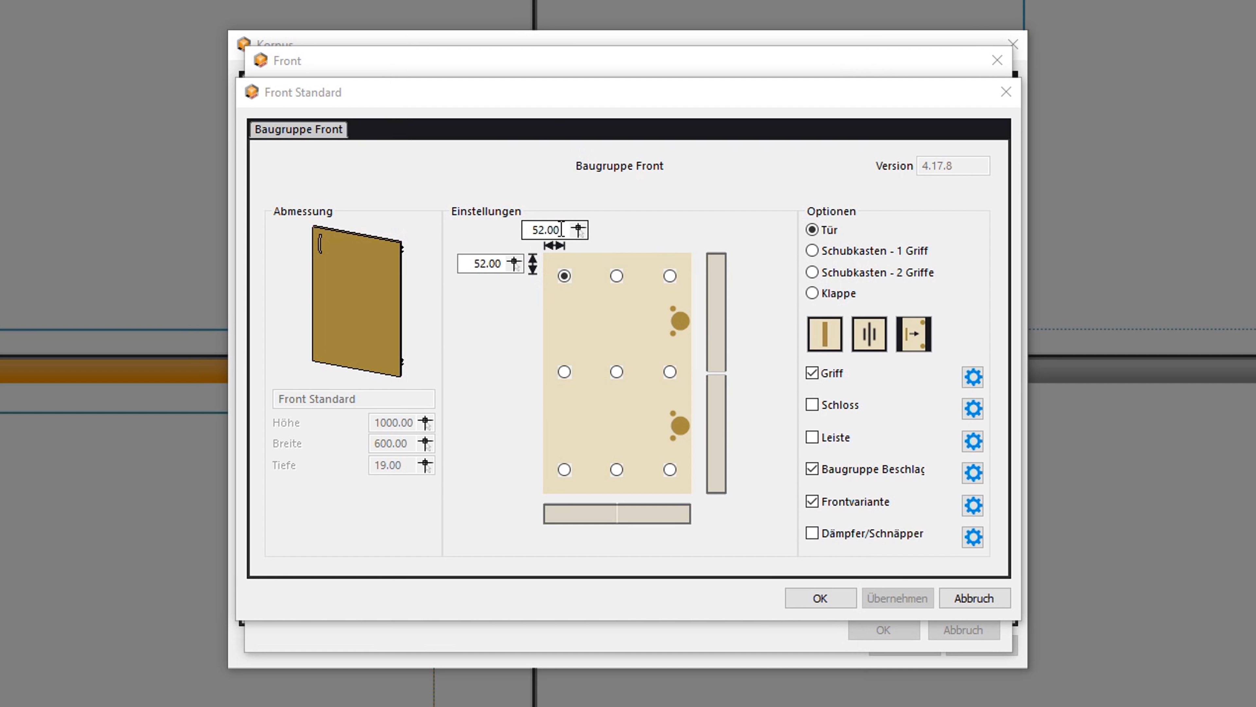
# Set the top horizontal distance to 25.00 and confirm the Front Standard, Front and Korpus settings.
pyautogui.doubleClick(570, 238)
pyautogui.write('25')
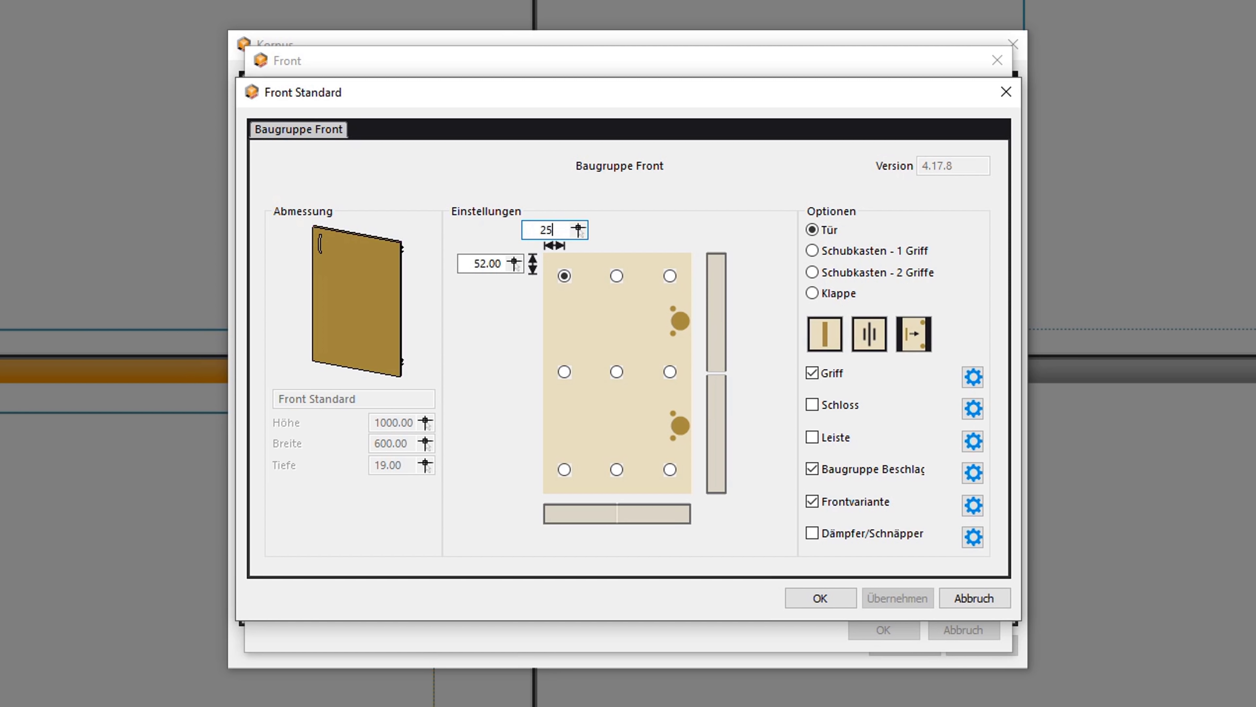
pyautogui.press('Return')
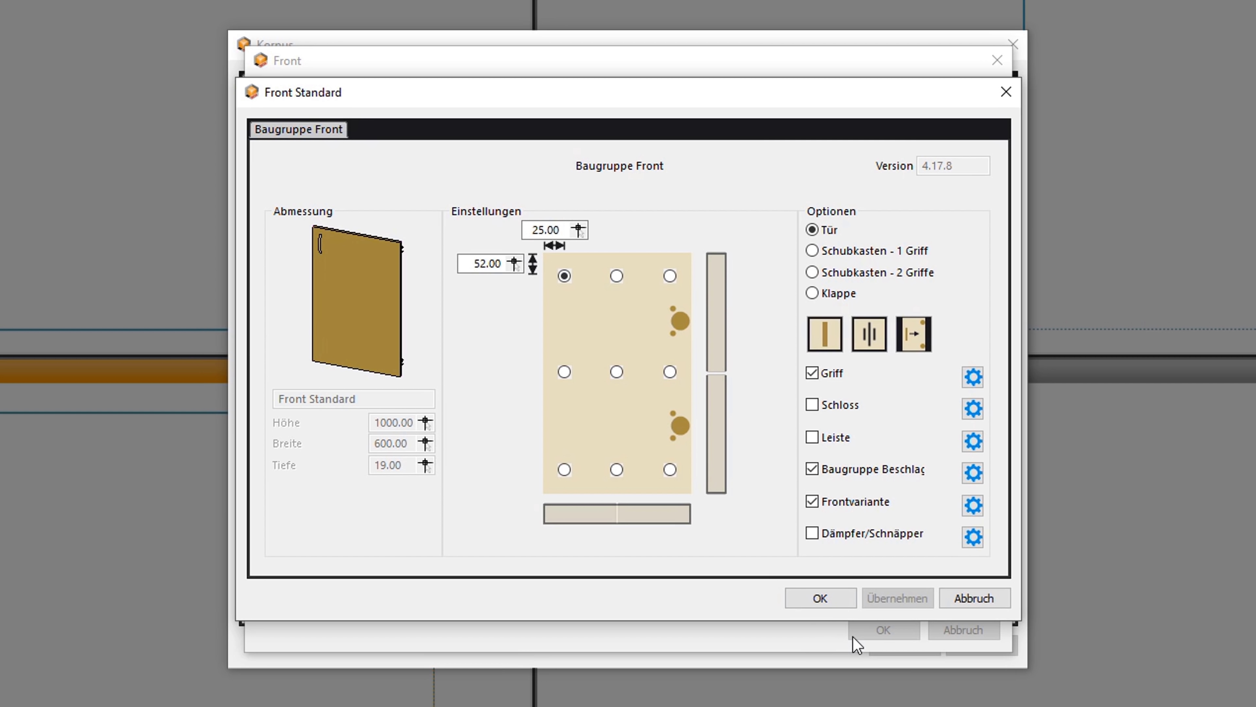
pyautogui.click(822, 598)
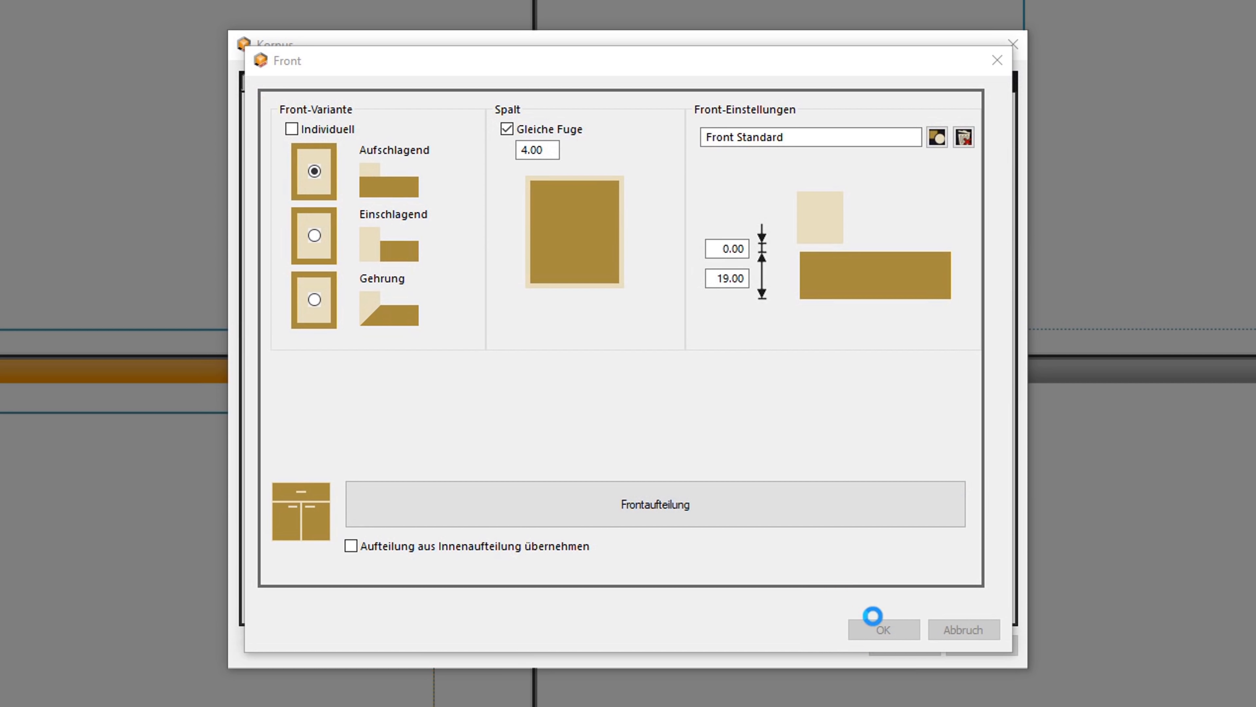
pyautogui.click(880, 630)
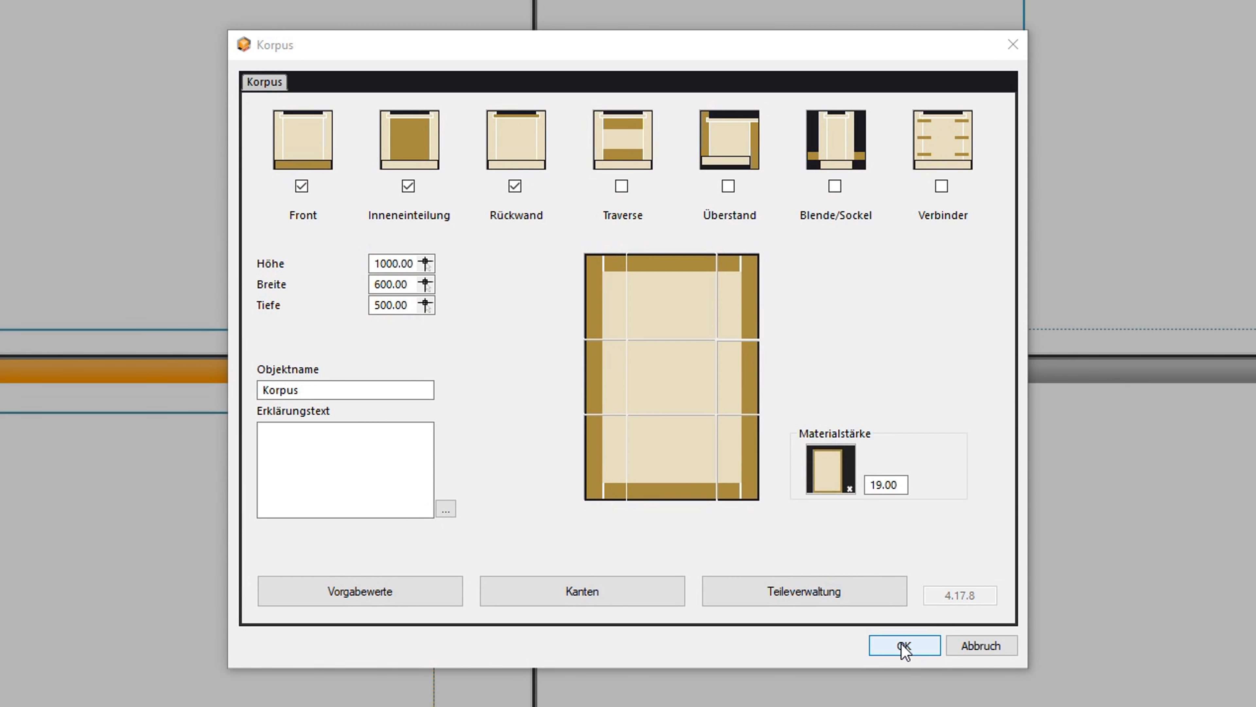
pyautogui.click(898, 642)
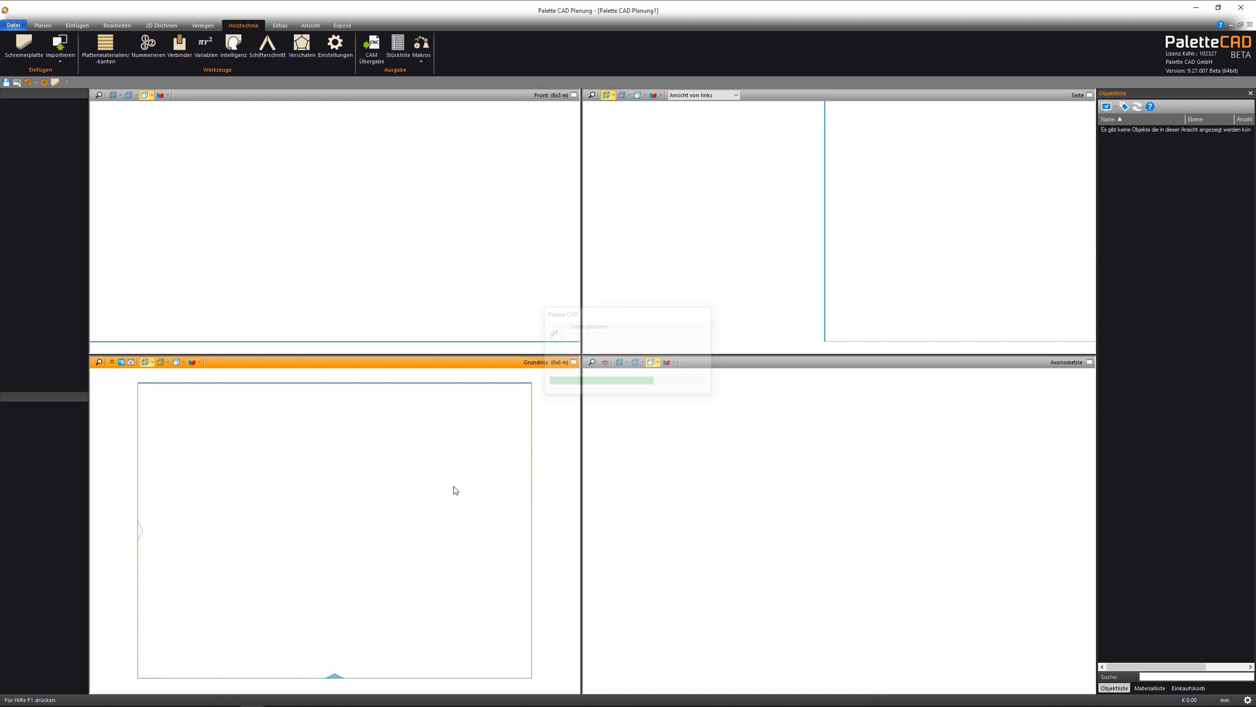
# Place the glass-fronted Korpus cabinet in the Grundriss and rotate the 3D view to its side.
pyautogui.click(367, 349)
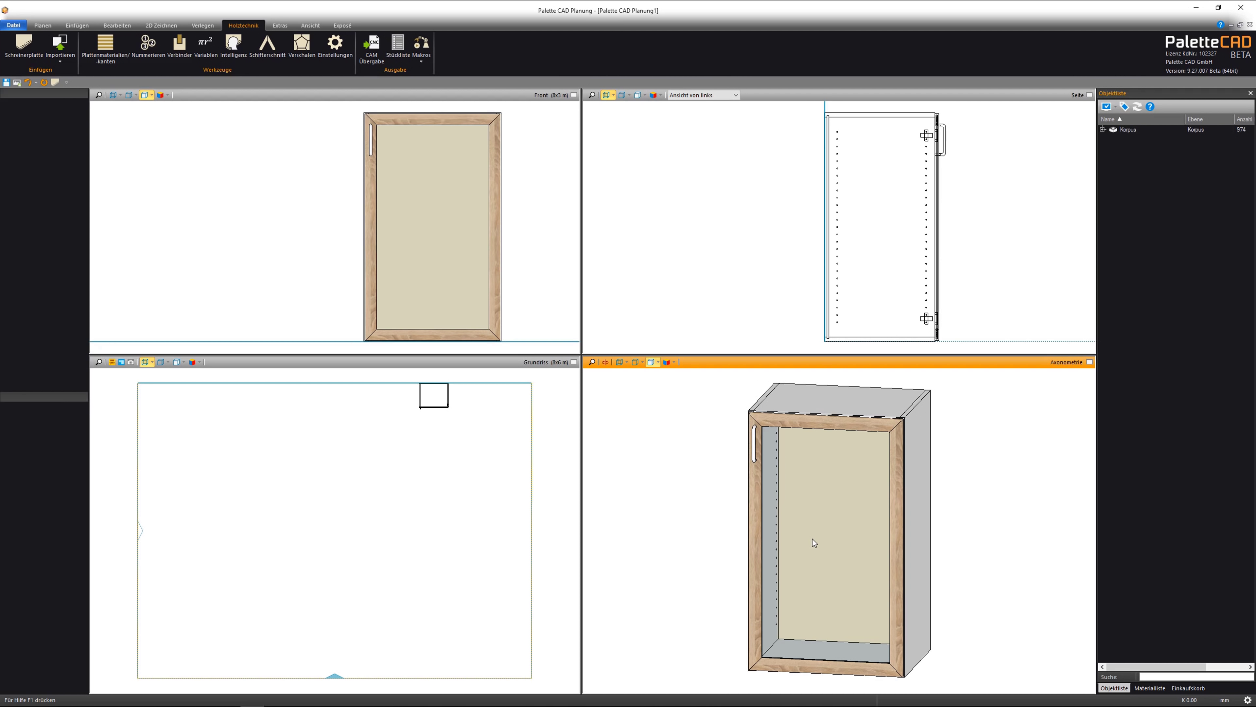
pyautogui.click(606, 362)
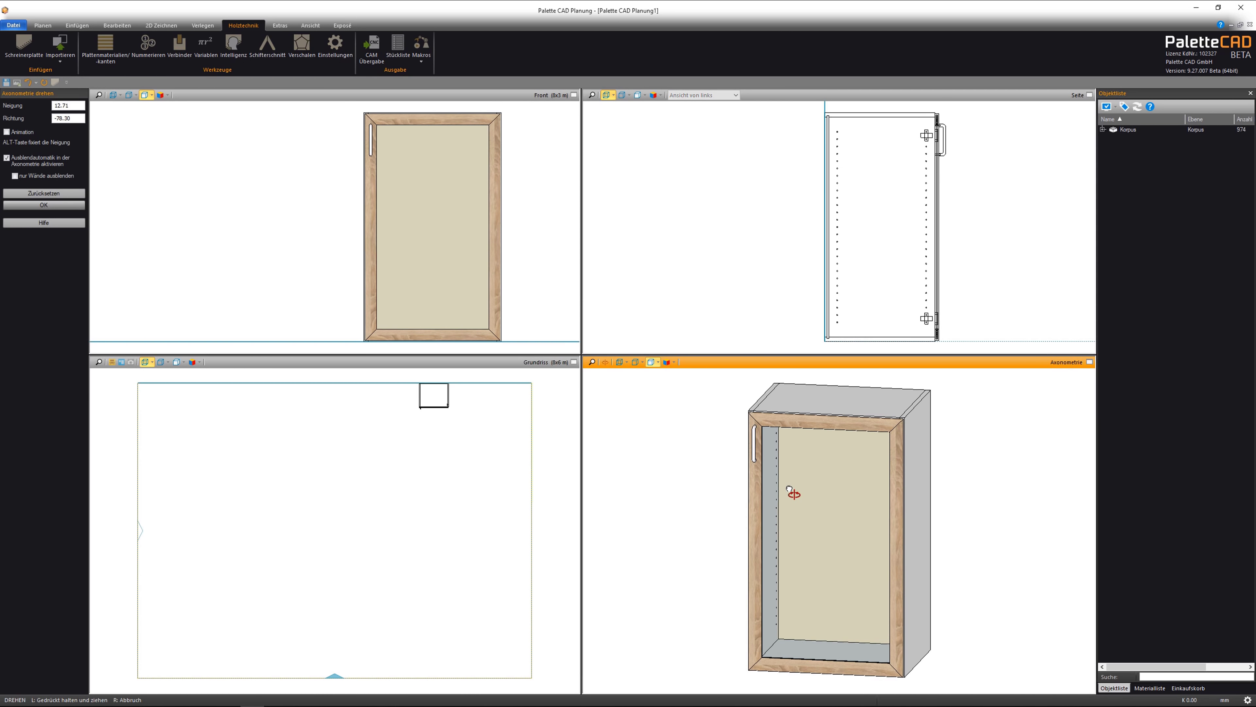
pyautogui.moveTo(793, 494); pyautogui.dragTo(895, 510)
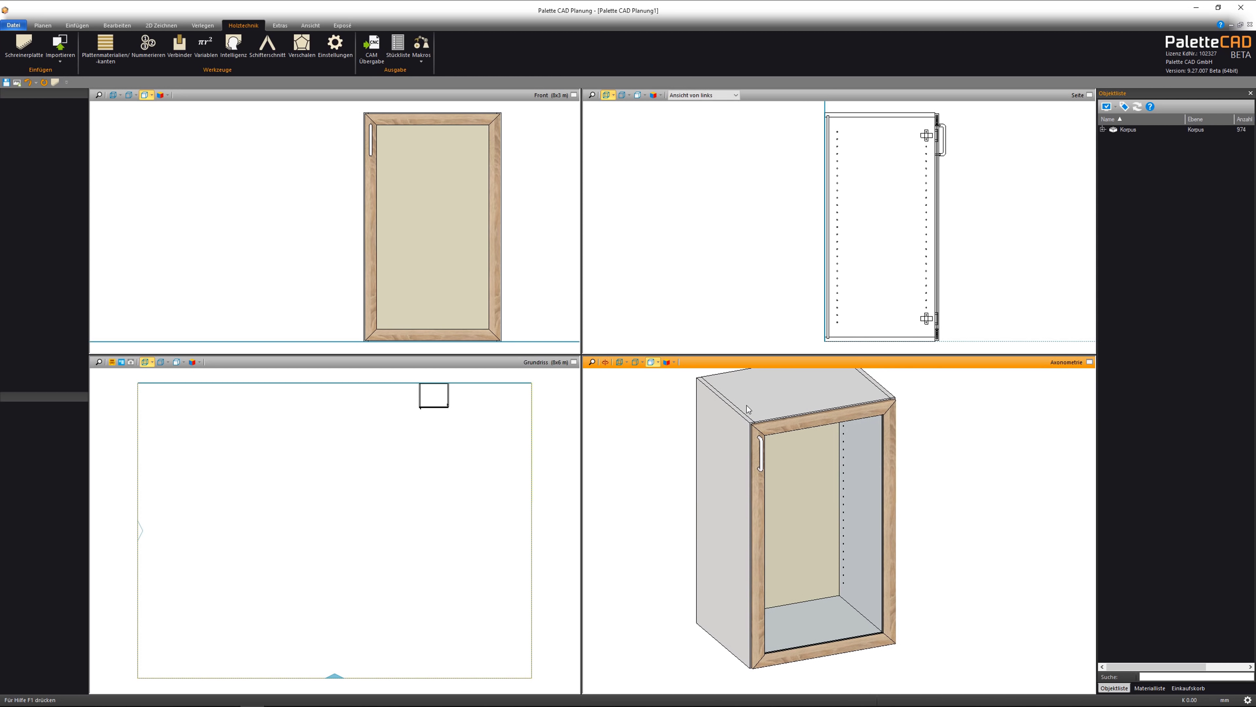